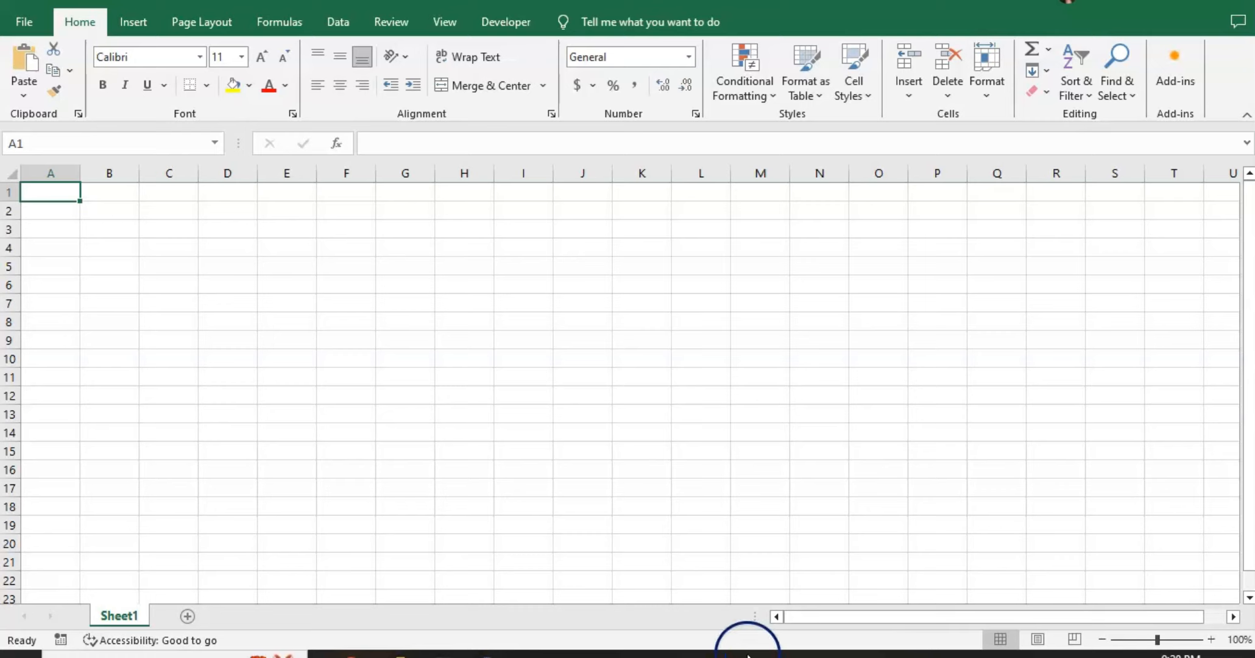
# Pin Excel to the Windows taskbar
pyautogui.moveTo(711, 654)
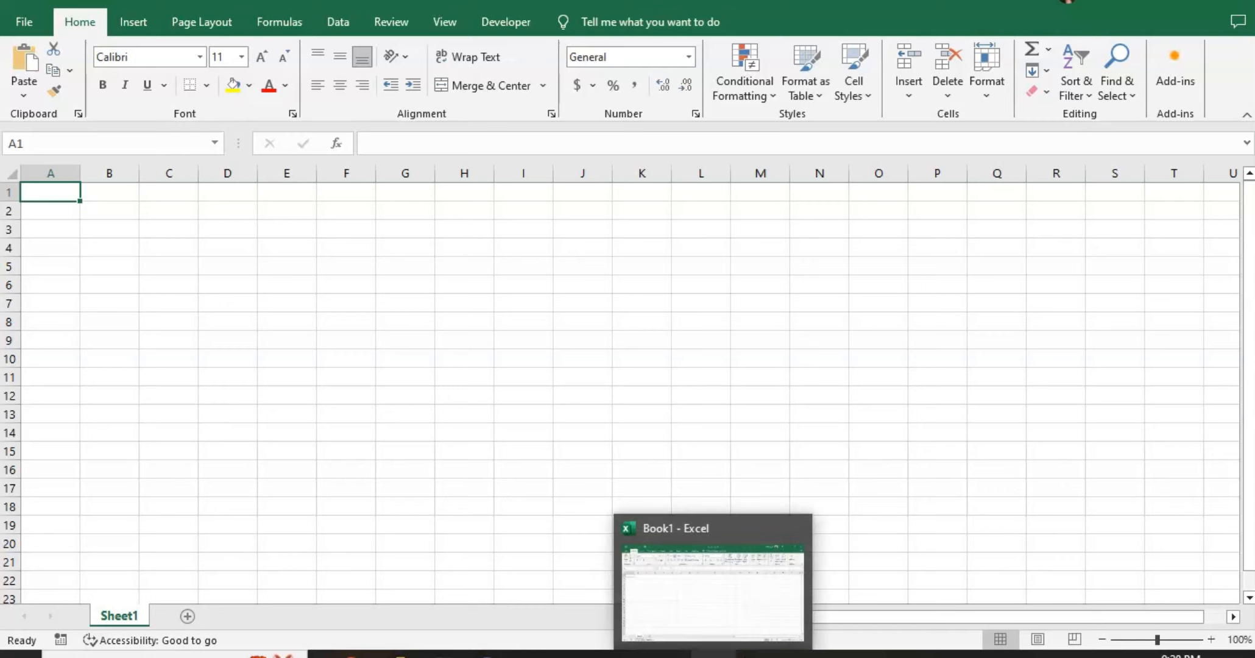
pyautogui.rightClick(712, 654)
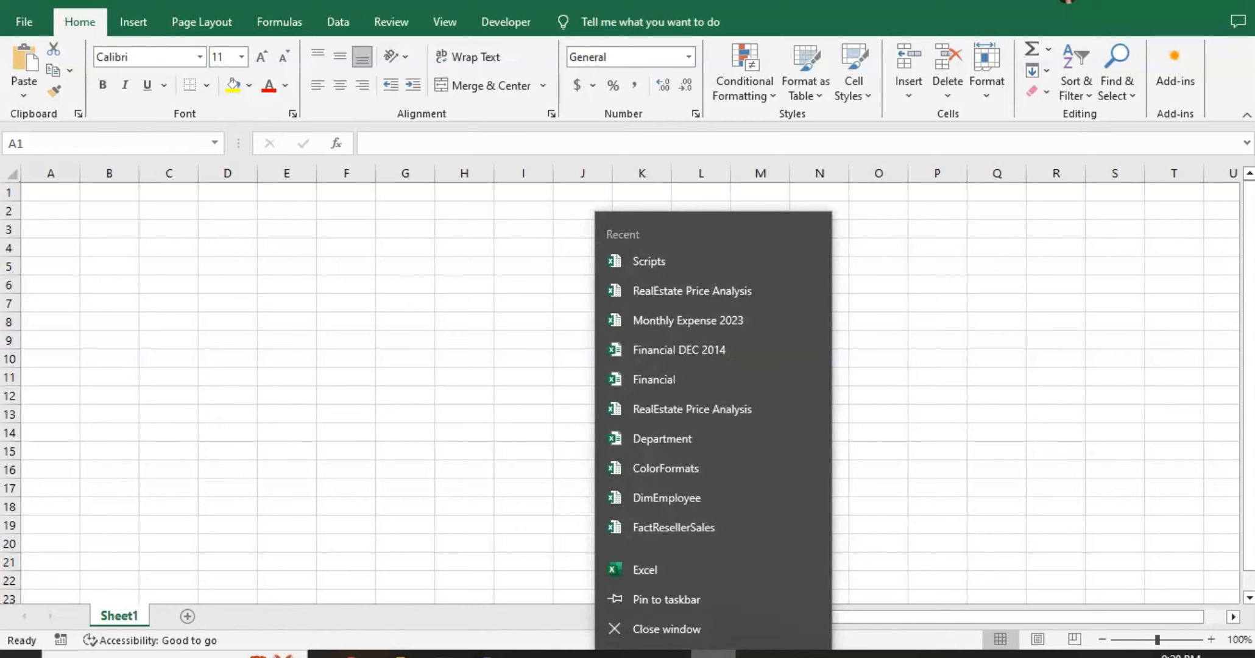
pyautogui.click(666, 600)
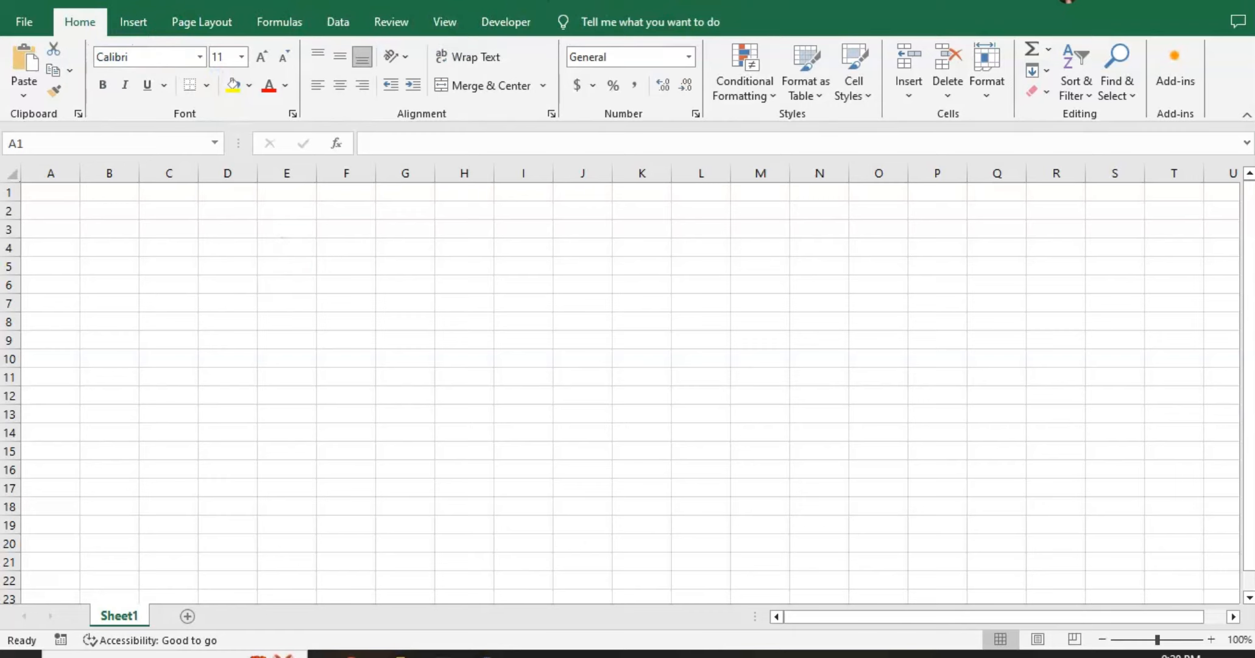
# Look over the workbook start page and the detailed alignment settings for cells, leaving both without changes
pyautogui.click(24, 22)
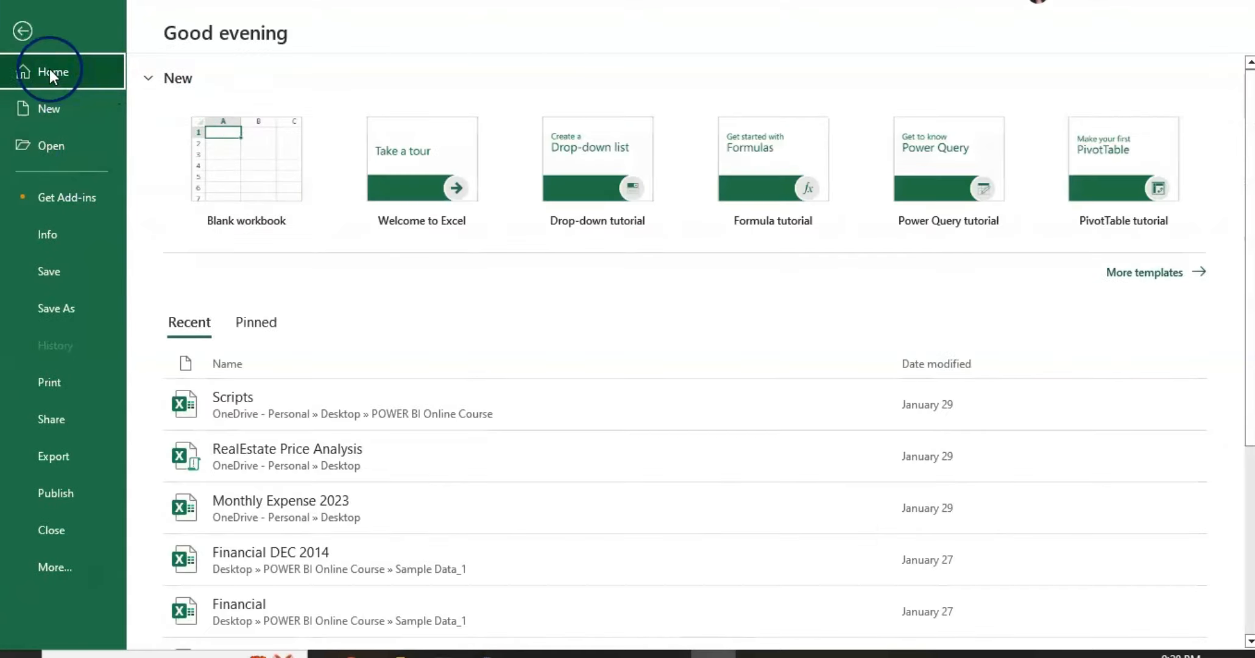
pyautogui.click(26, 32)
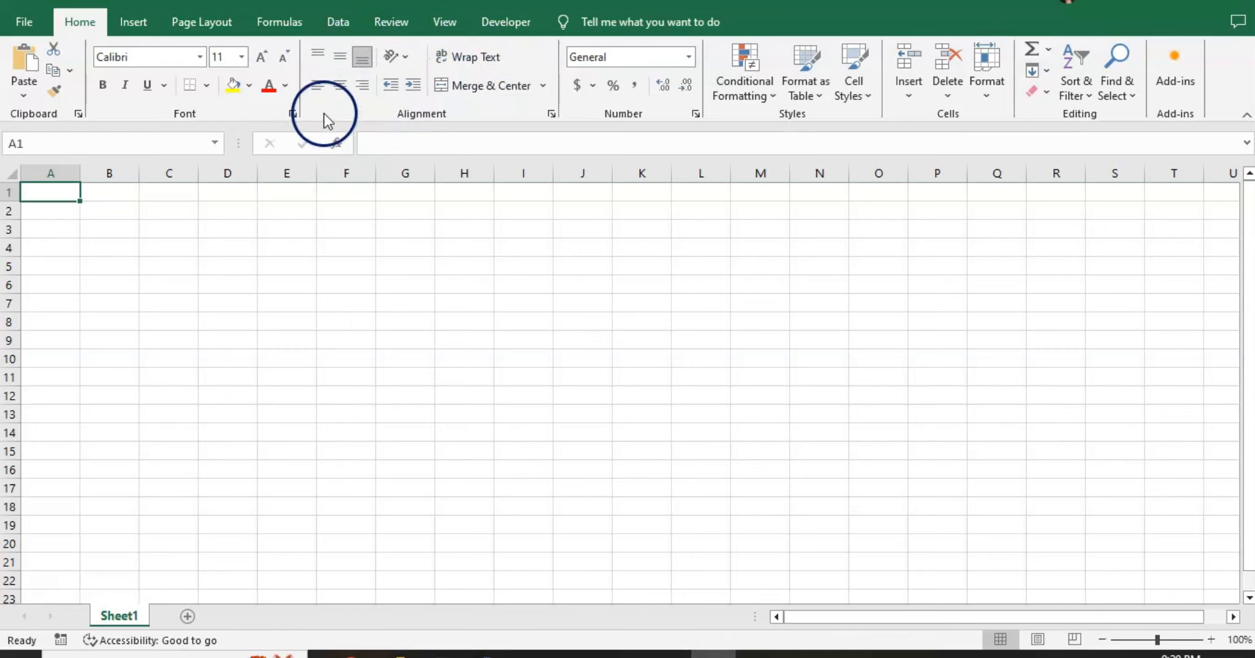
pyautogui.click(552, 114)
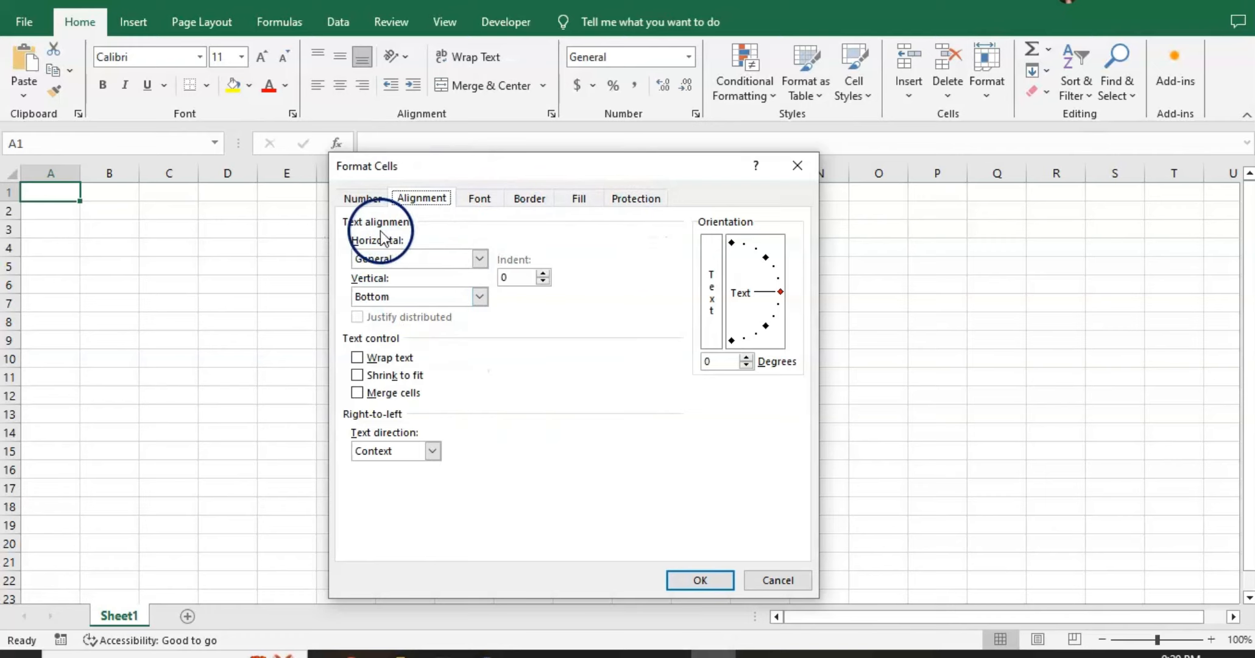
pyautogui.press('Escape')
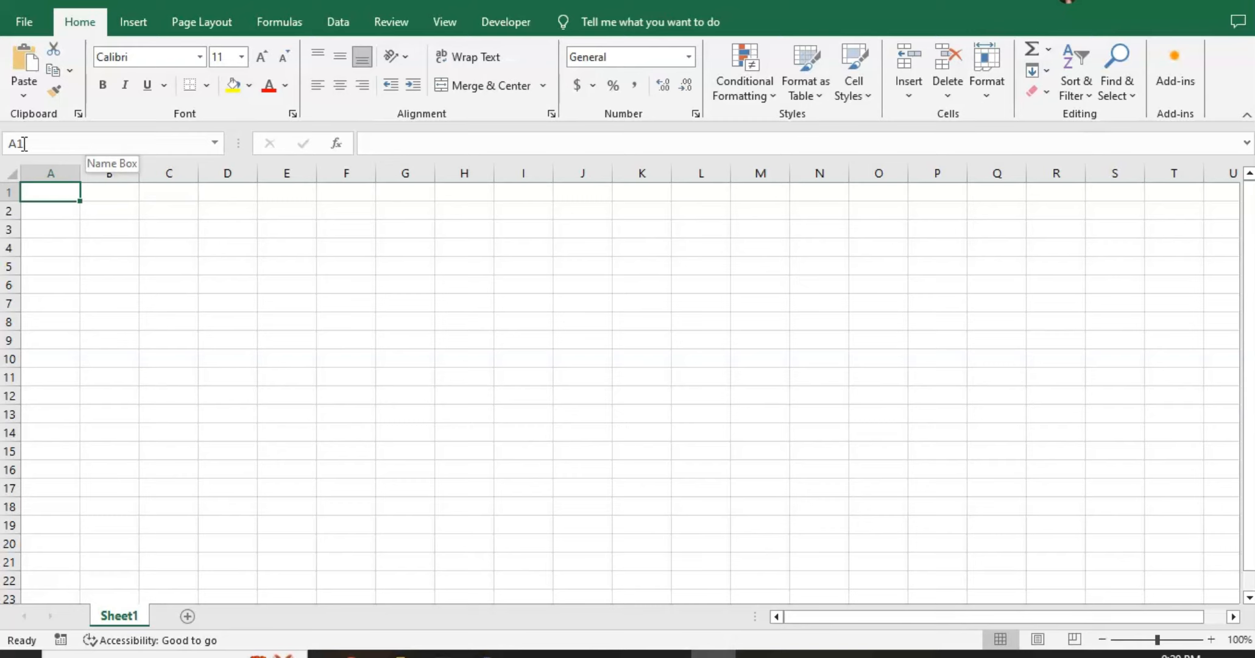
# Move the cell selection one cell at a time from A1 through F6 to I9
pyautogui.click(42, 195)
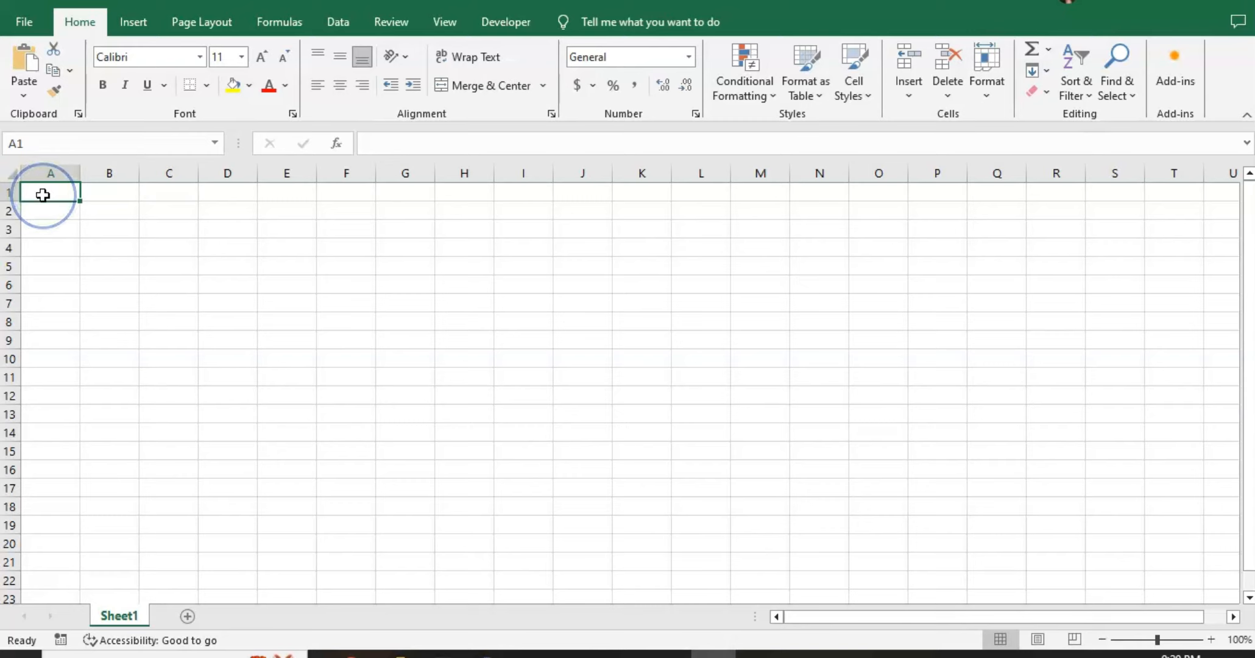
pyautogui.press('Down')
pyautogui.press('Down')
pyautogui.press('Right')
pyautogui.press('Right')
pyautogui.press('Right')
pyautogui.press('Right')
pyautogui.press('Right')
pyautogui.press('Down')
pyautogui.press('Down')
pyautogui.press('Down')
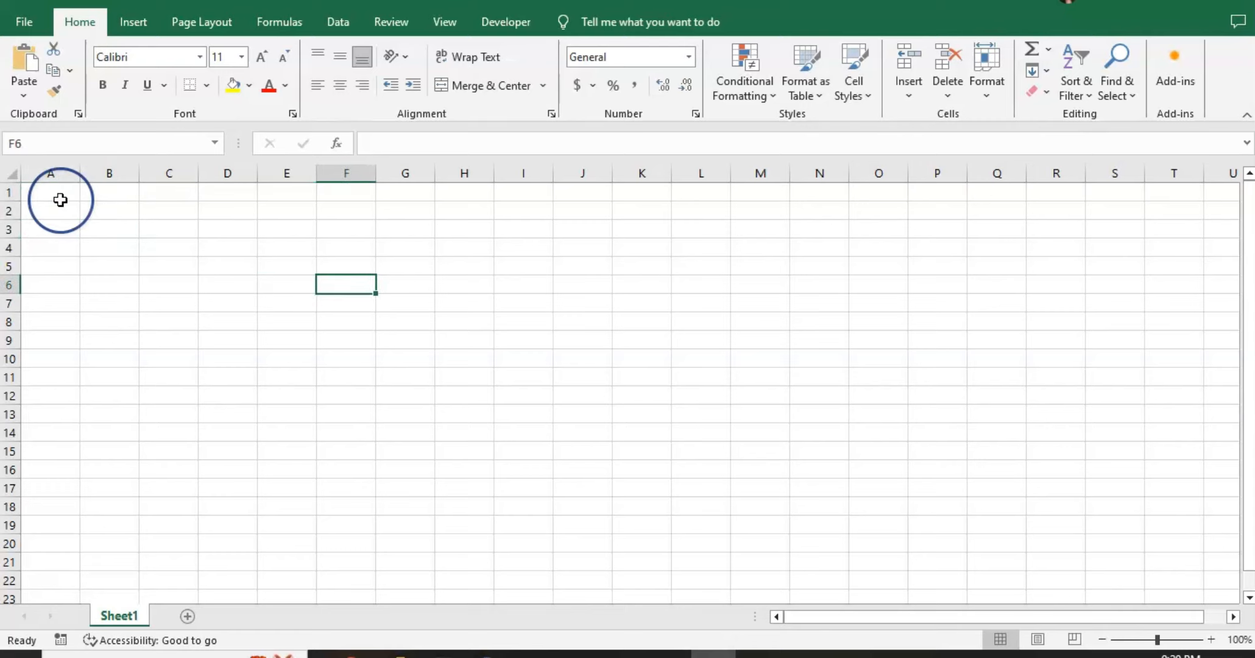
pyautogui.press('Right')
pyautogui.press('Right')
pyautogui.press('Down')
pyautogui.press('Down')
pyautogui.press('Down')
pyautogui.press('Right')
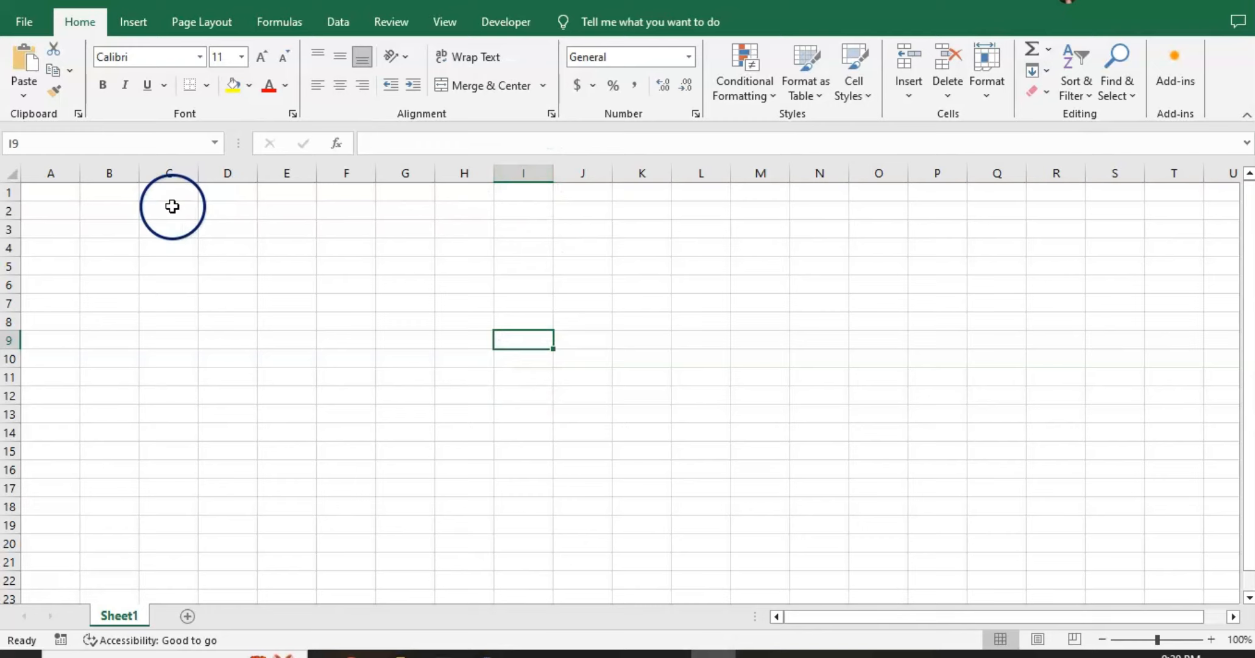
# From cell A1, jump to the sheet's last row and last column, returning to A1 after each jump
pyautogui.click(53, 192)
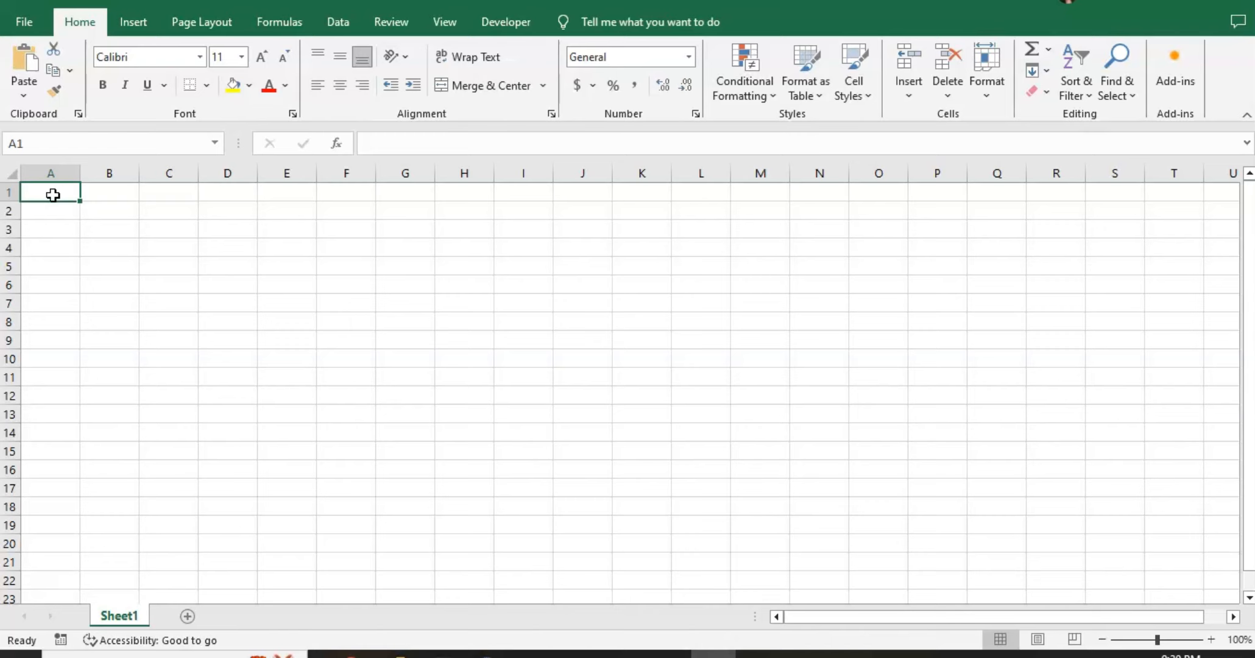
pyautogui.hotkey('ctrl', 'Down')
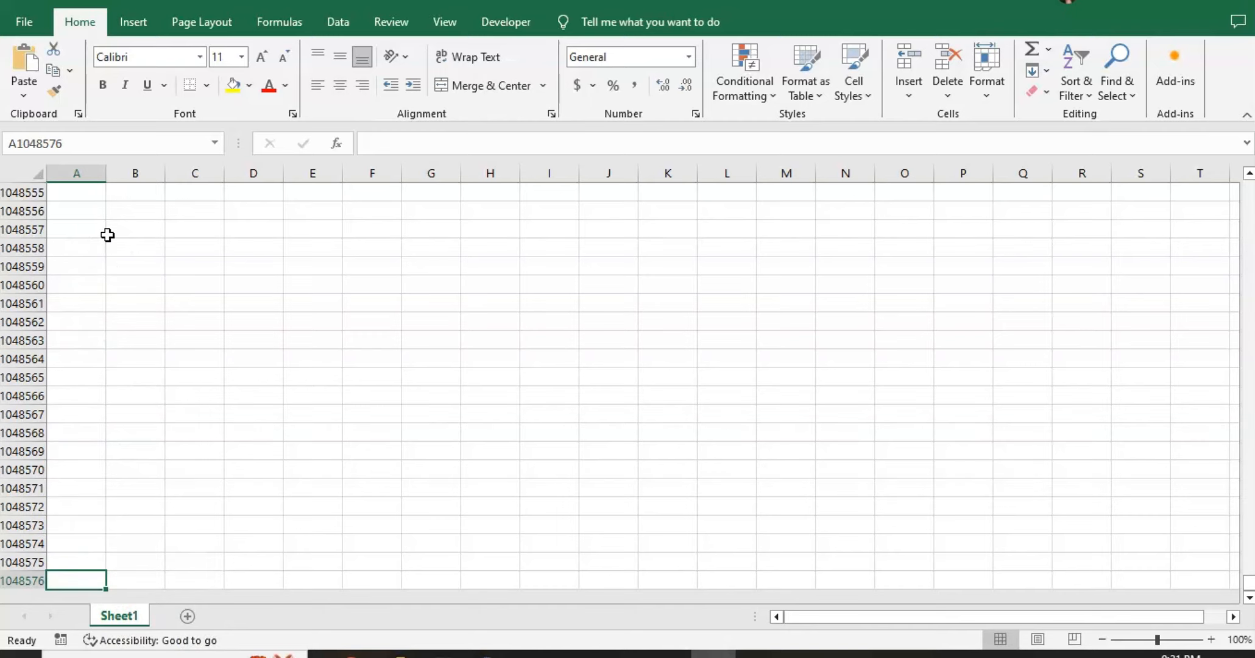
pyautogui.hotkey('ctrl', 'Up')
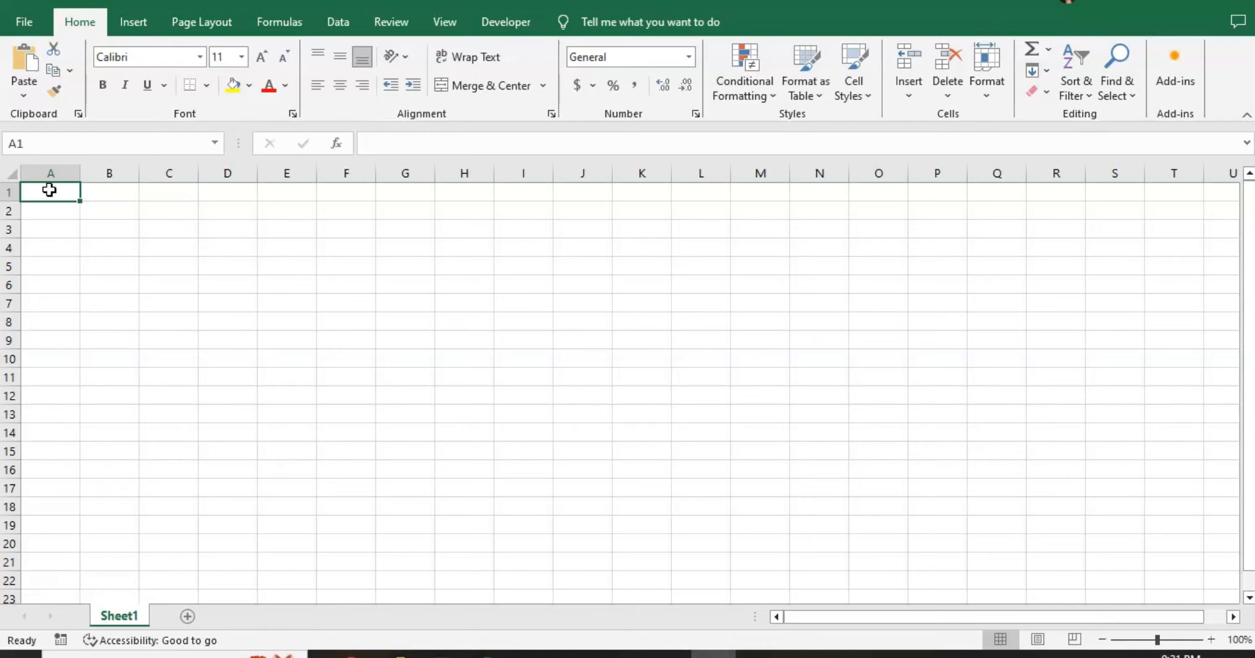
pyautogui.hotkey('ctrl', 'Right')
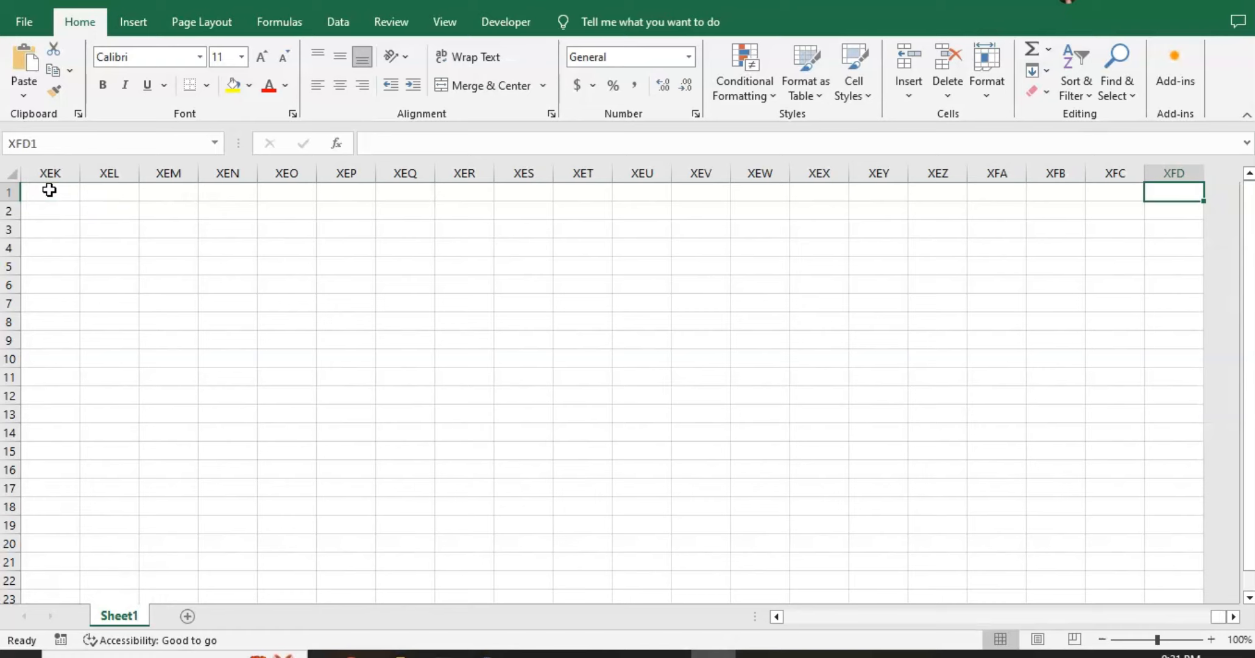
pyautogui.hotkey('ctrl', 'Left')
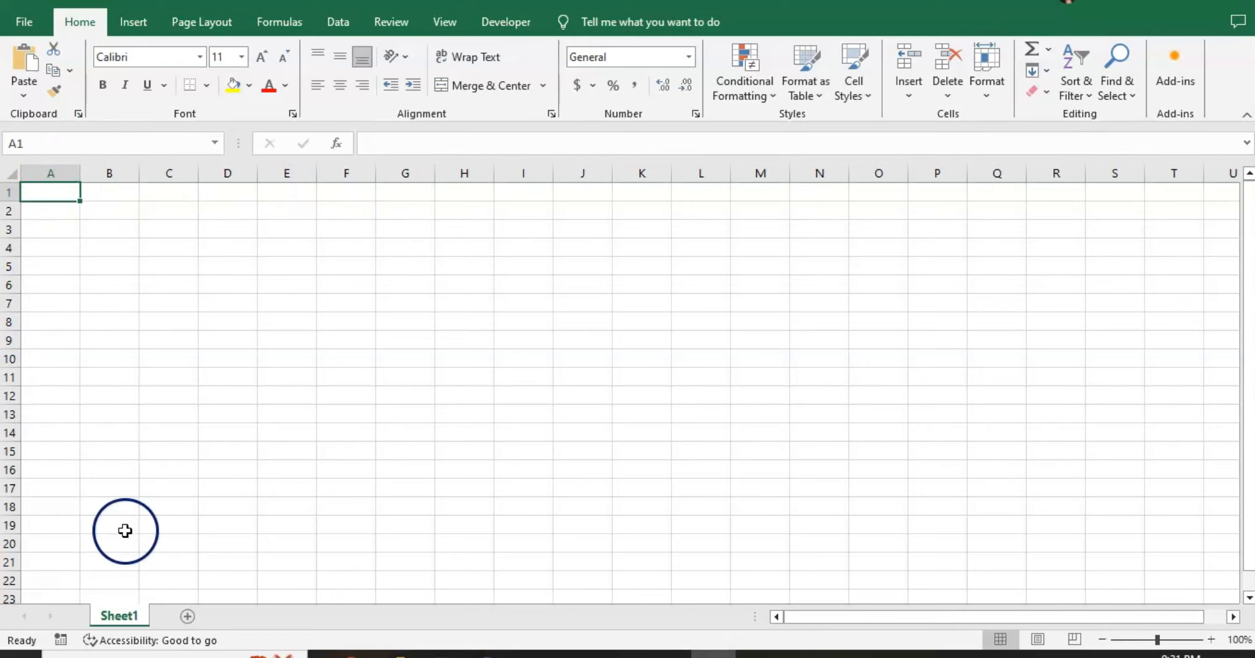
# Rename the worksheet Sheet1 as abc
pyautogui.doubleClick(118, 616)
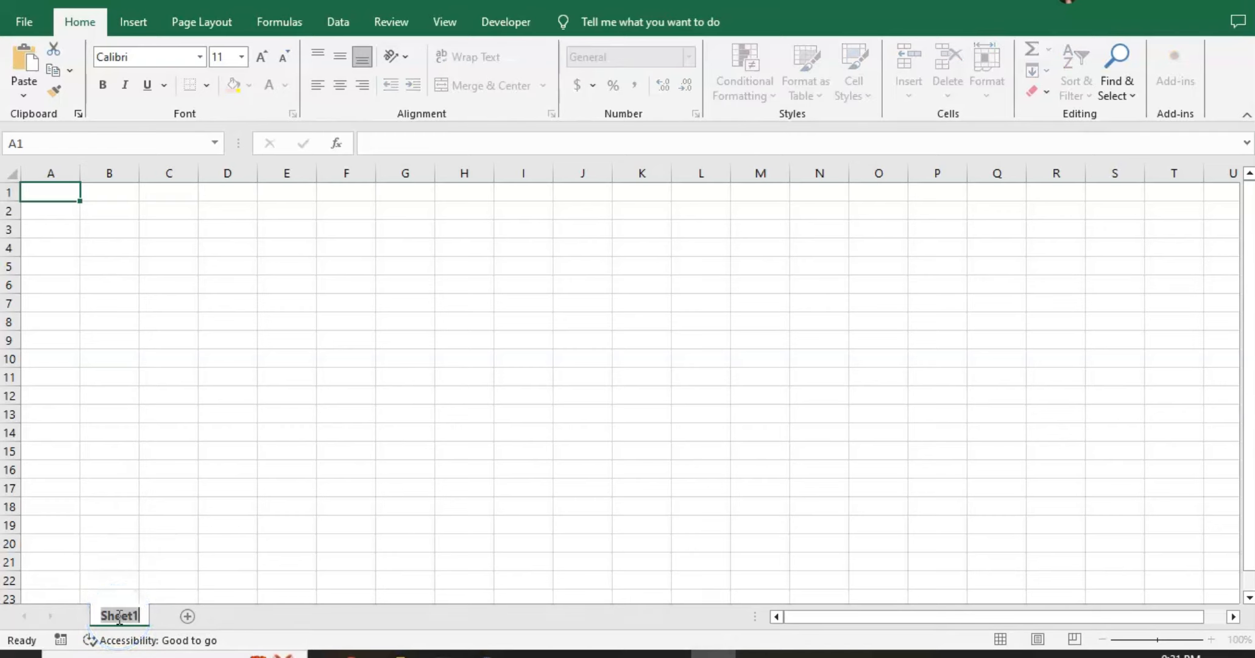
pyautogui.write('abc')
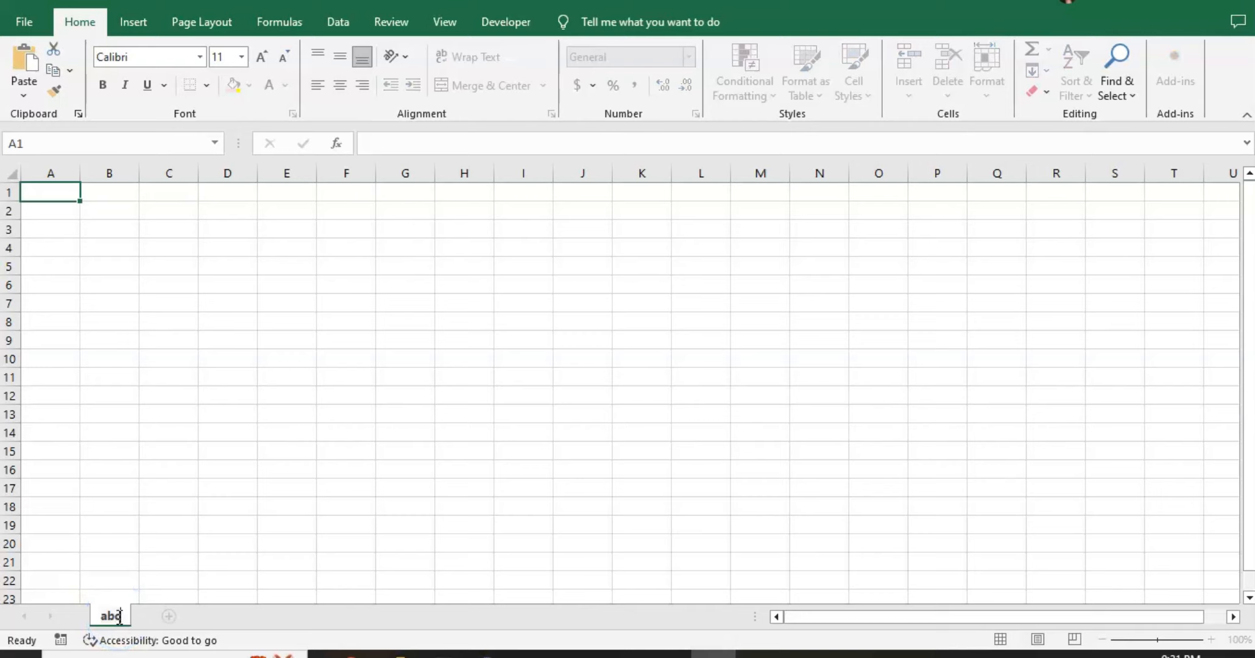
pyautogui.click(192, 563)
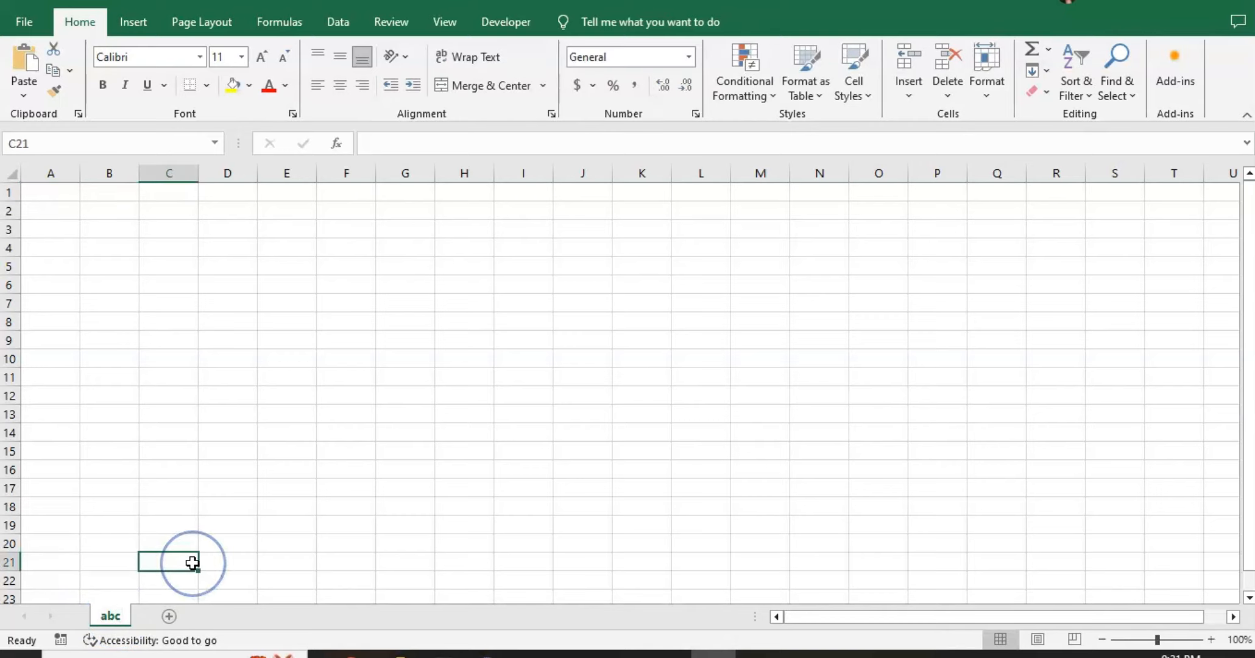
# Add two new blank worksheets after the abc sheet
pyautogui.click(169, 616)
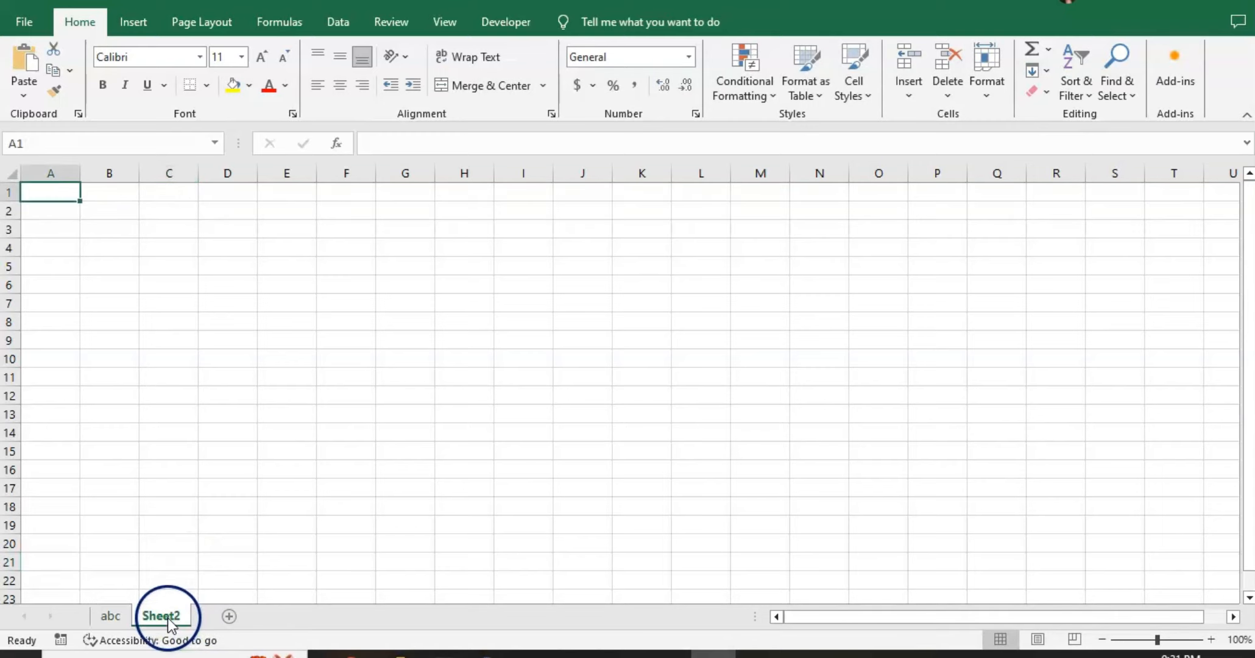
pyautogui.click(228, 616)
# On the Sheet3 worksheet, enter 1 in cell A1 and 2 in cell A2
pyautogui.click(59, 193)
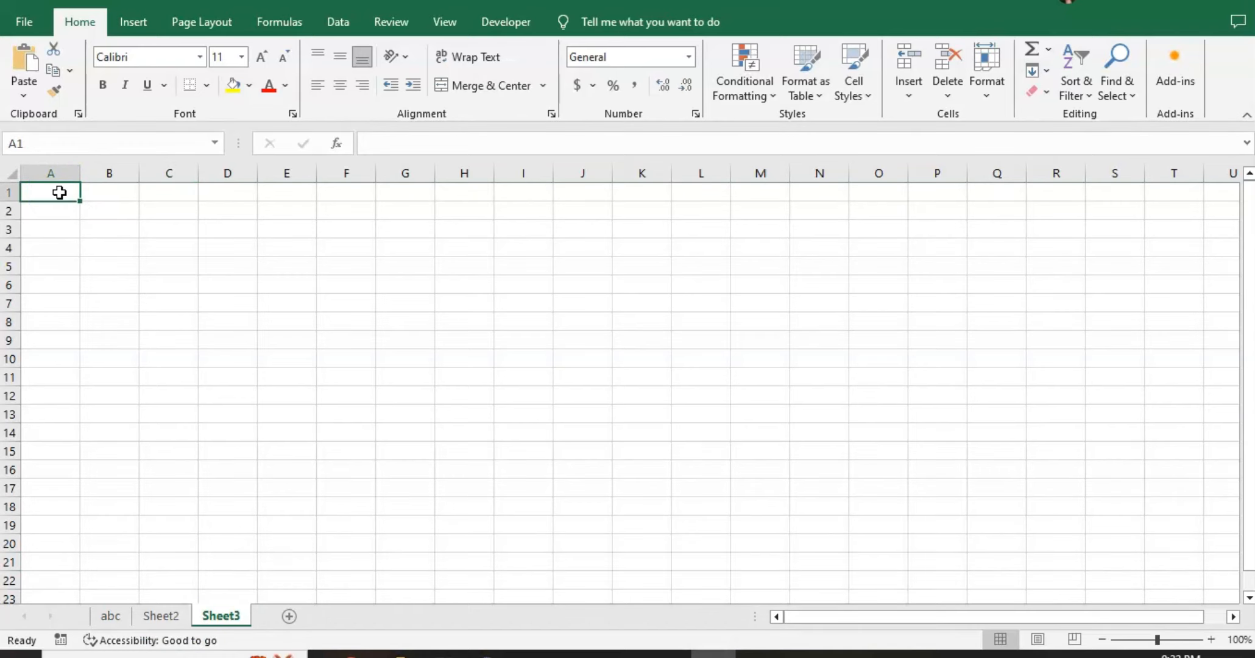
pyautogui.write('1')
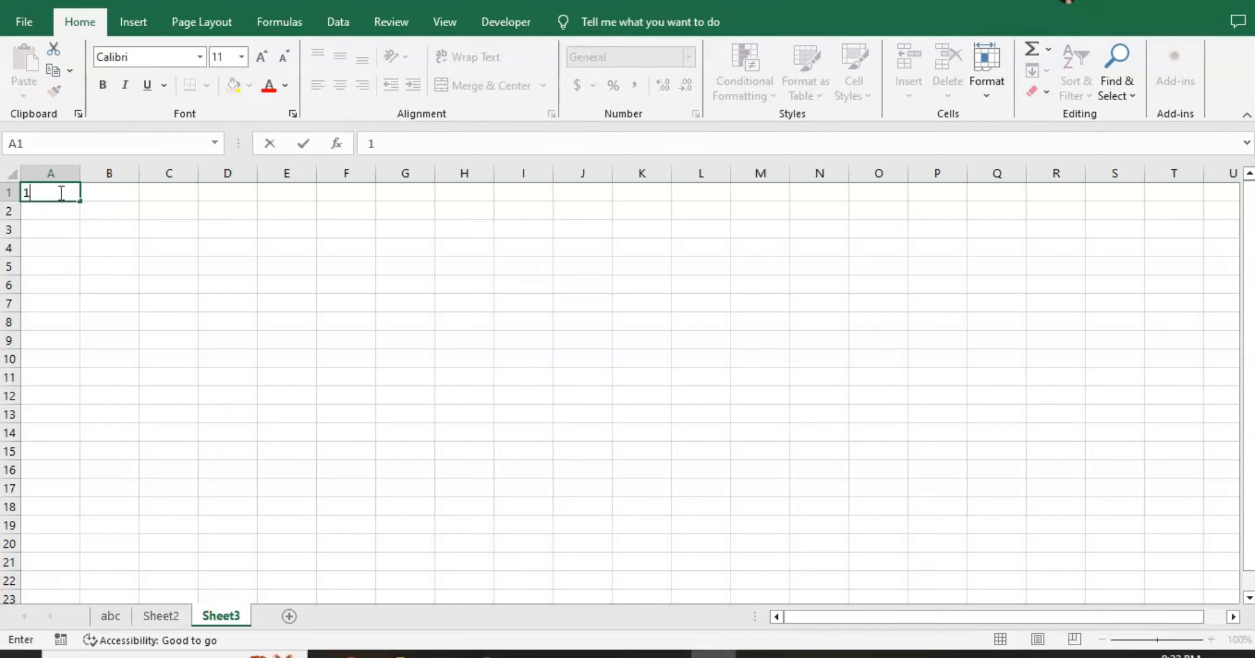
pyautogui.press('Return')
pyautogui.write('2')
pyautogui.press('Return')
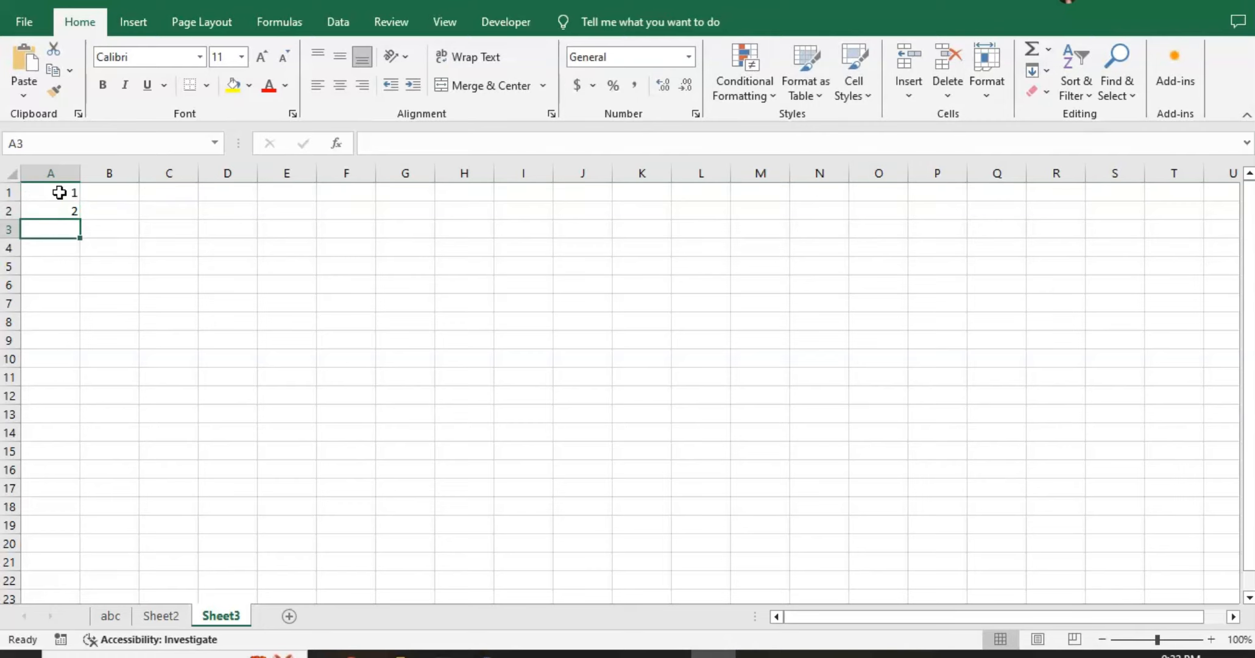
# Try the entries sd and 3 in cell A3, and undo them to leave the cell empty
pyautogui.write('sd')
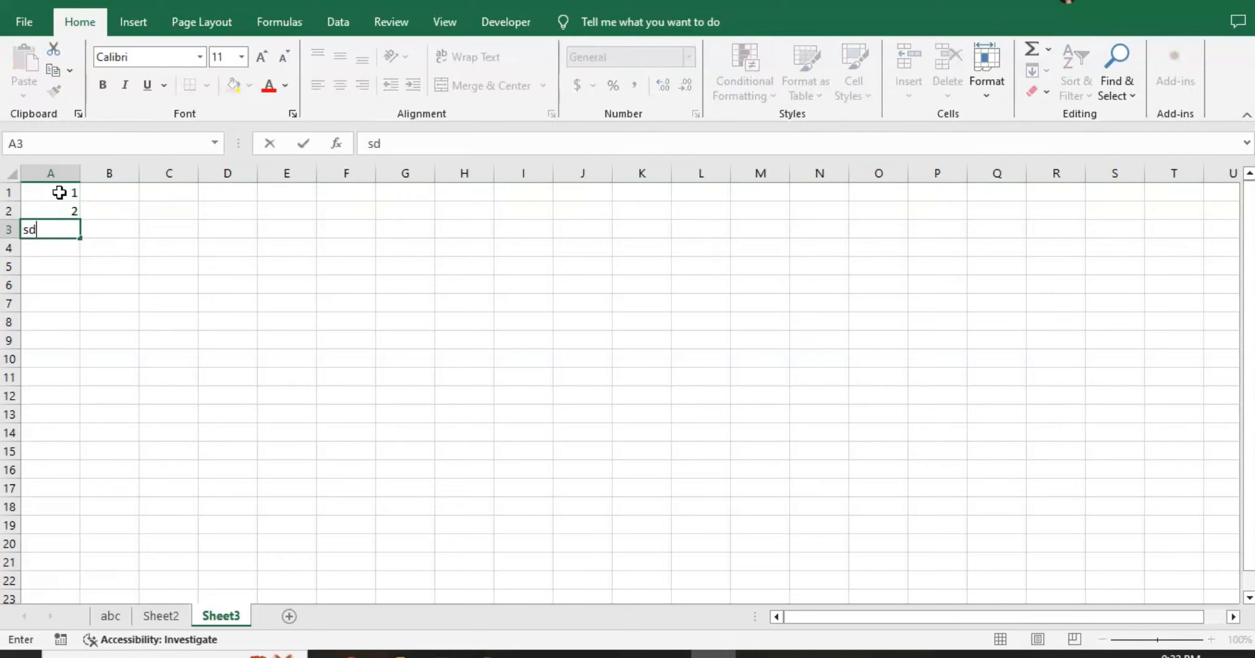
pyautogui.press('Return')
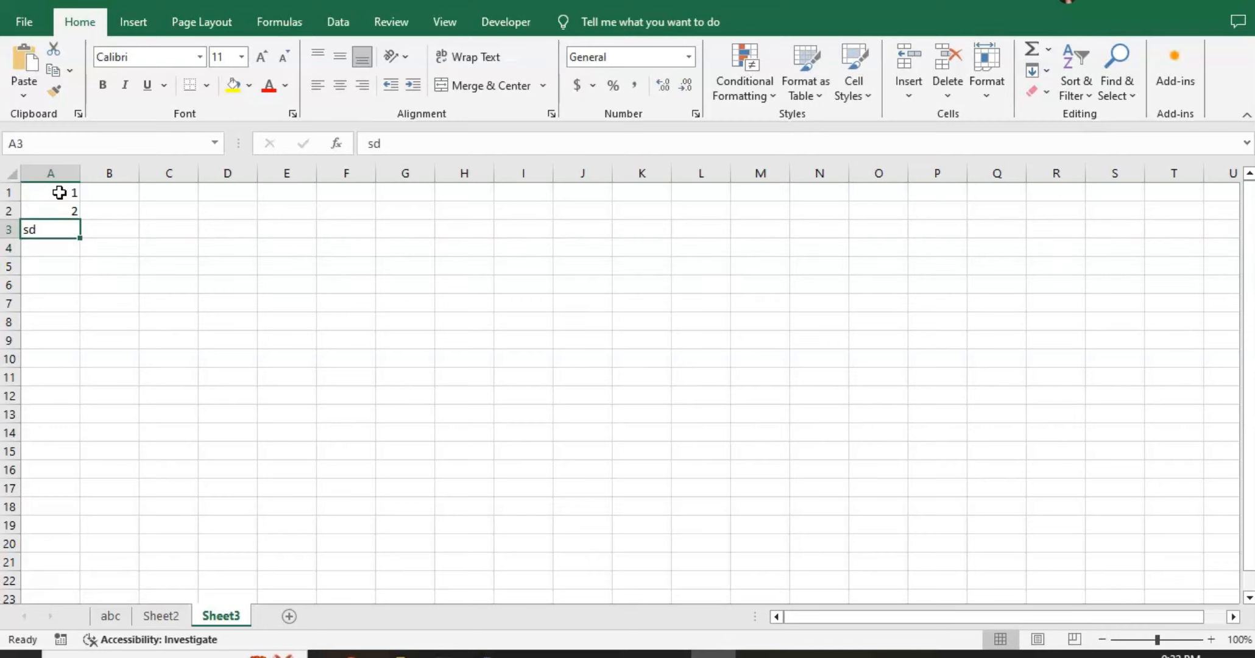
pyautogui.write('3')
pyautogui.press('Return')
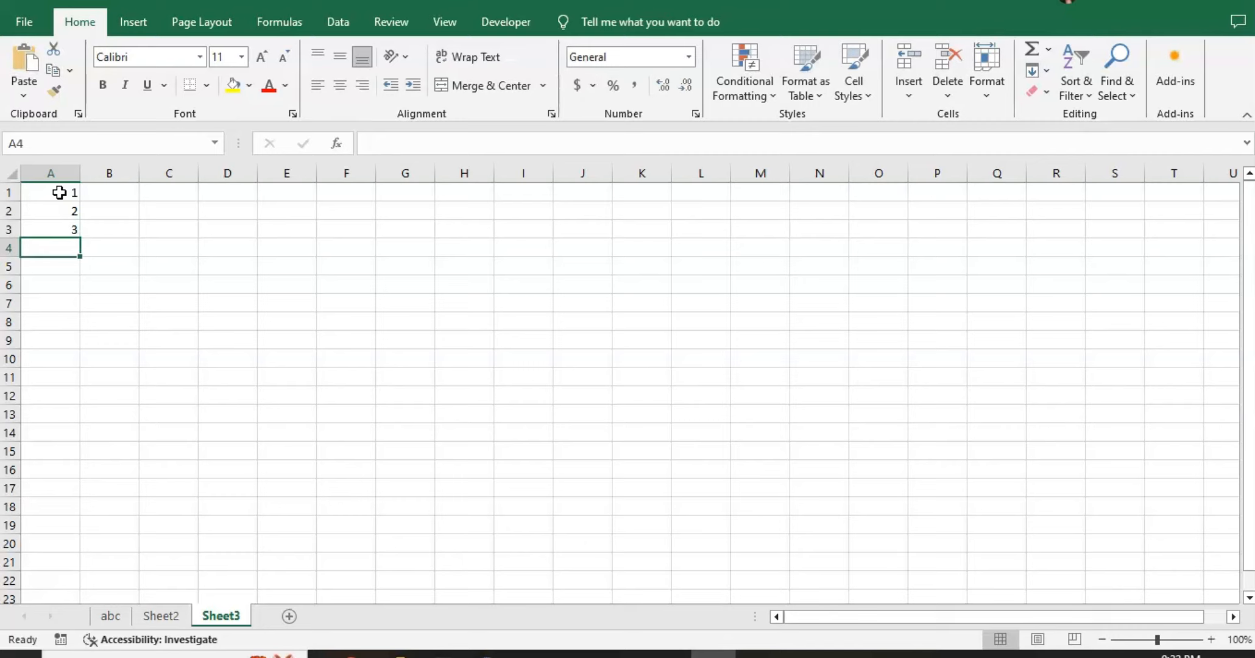
pyautogui.hotkey('ctrl', 'z')
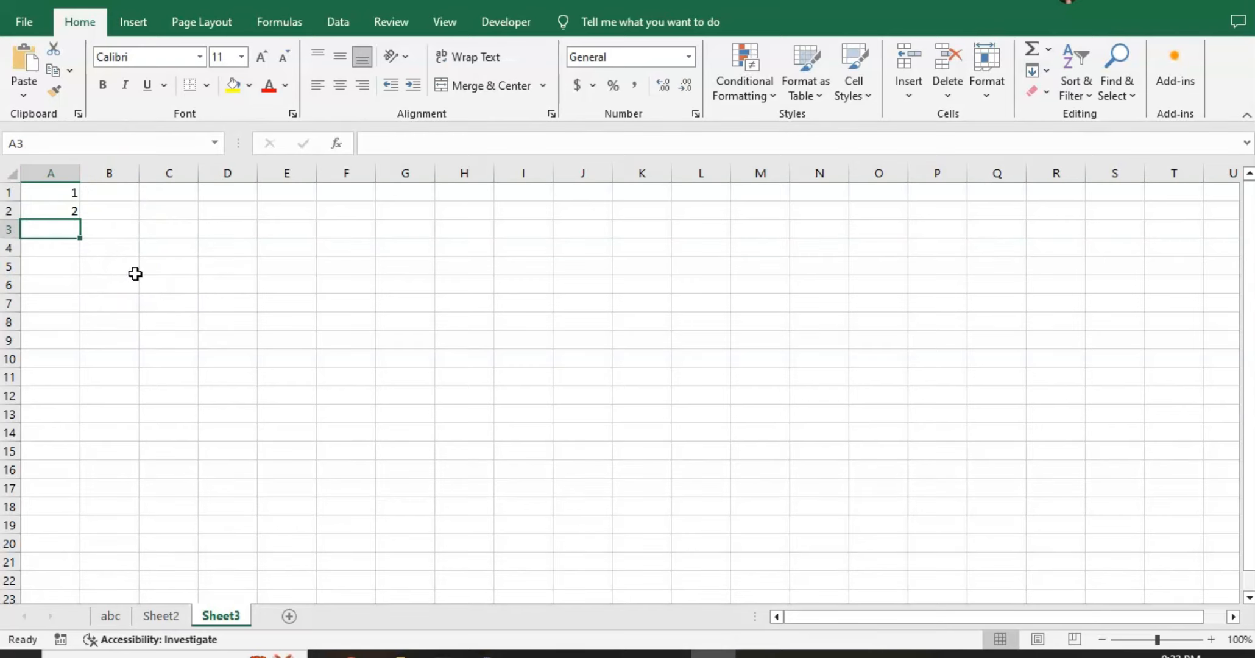
# Add up cells A1:A2 with a SUM formula in cell A3, and compare its formula with the plain value in A2
pyautogui.click(61, 211)
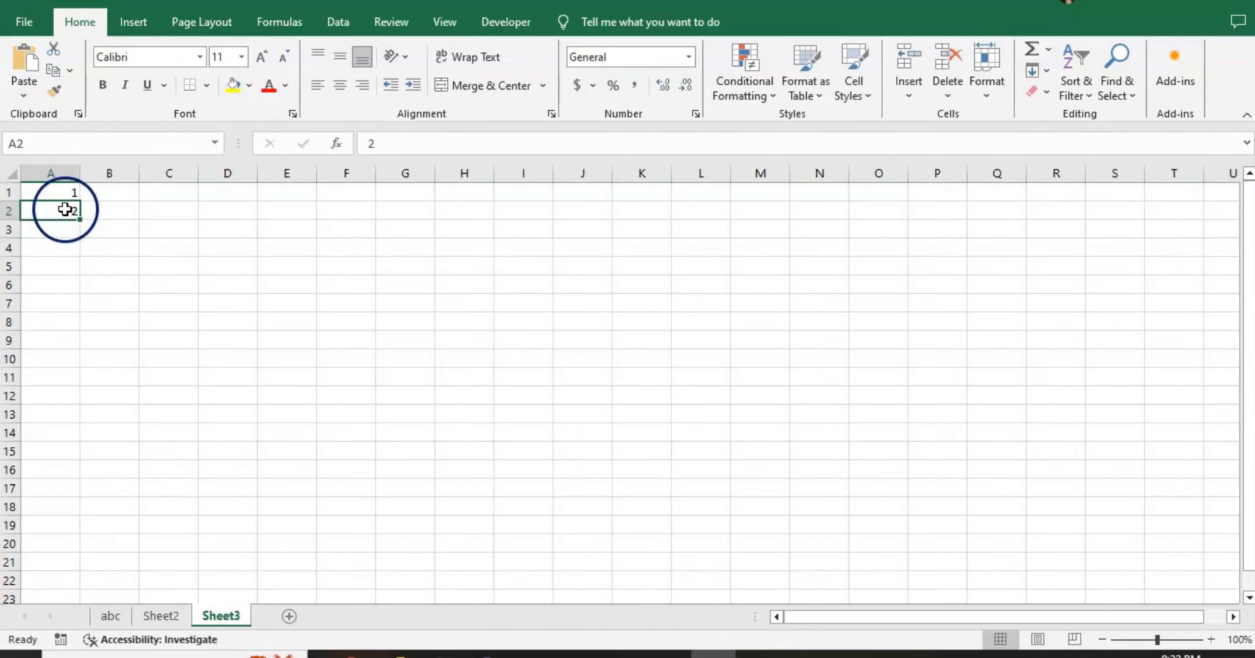
pyautogui.click(65, 231)
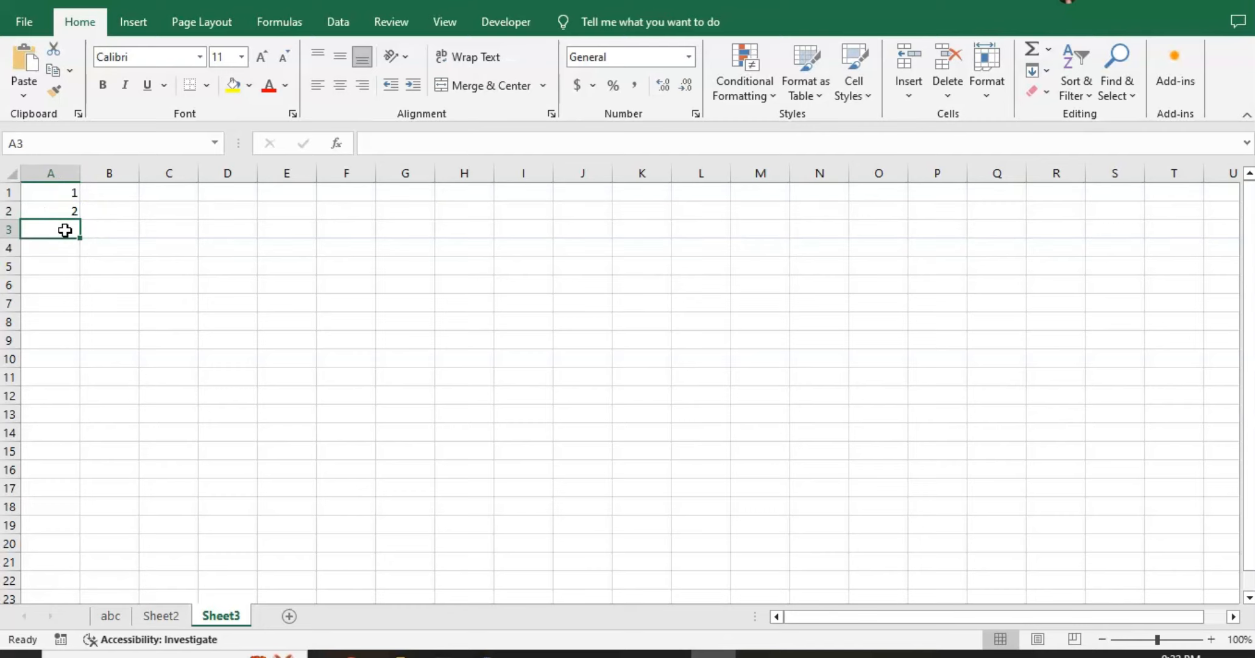
pyautogui.write('=')
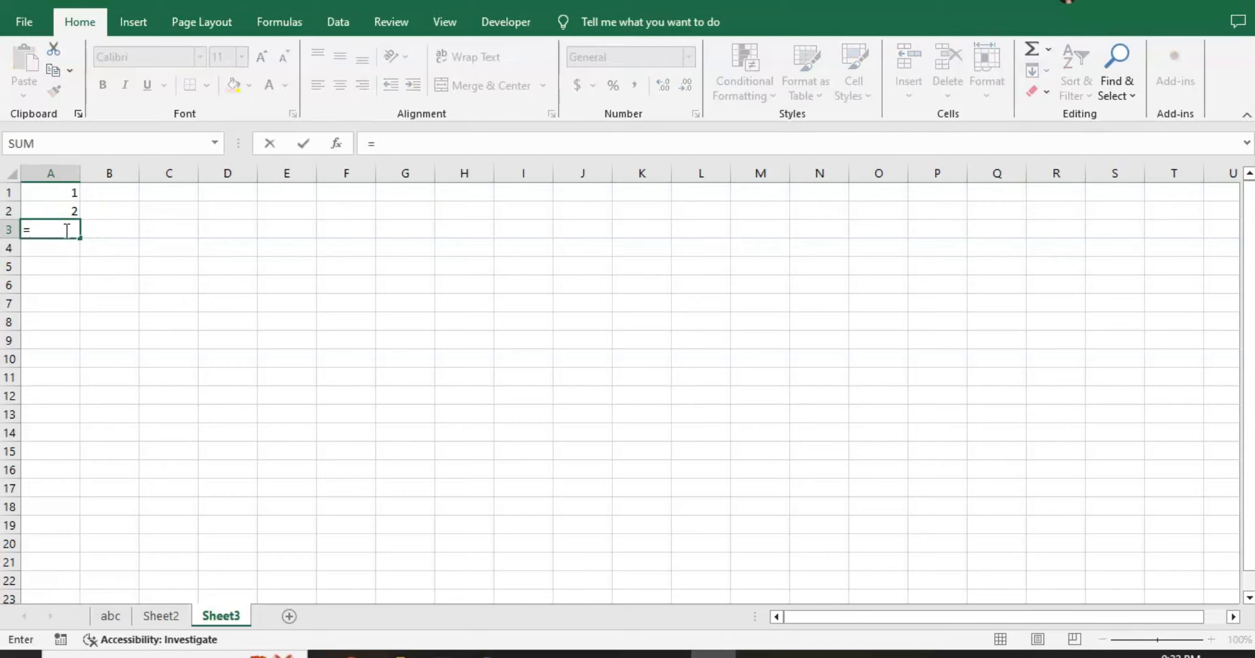
pyautogui.write('sum(')
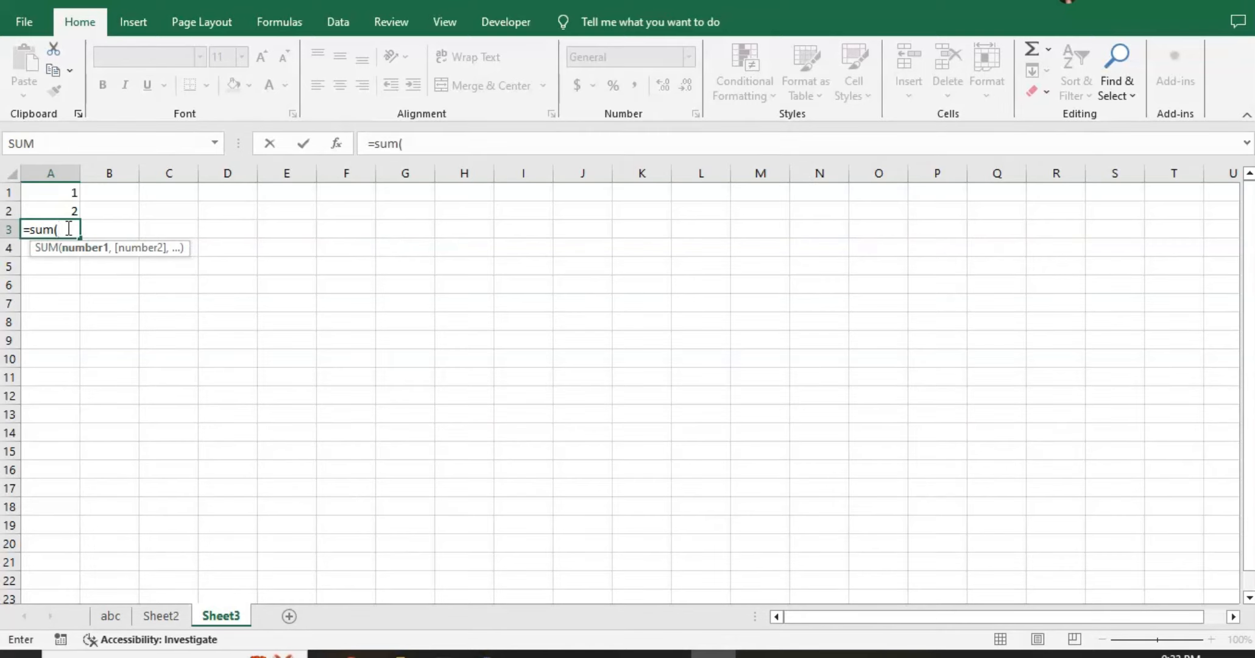
pyautogui.click(72, 190)
pyautogui.moveTo(72, 193); pyautogui.dragTo(72, 213)
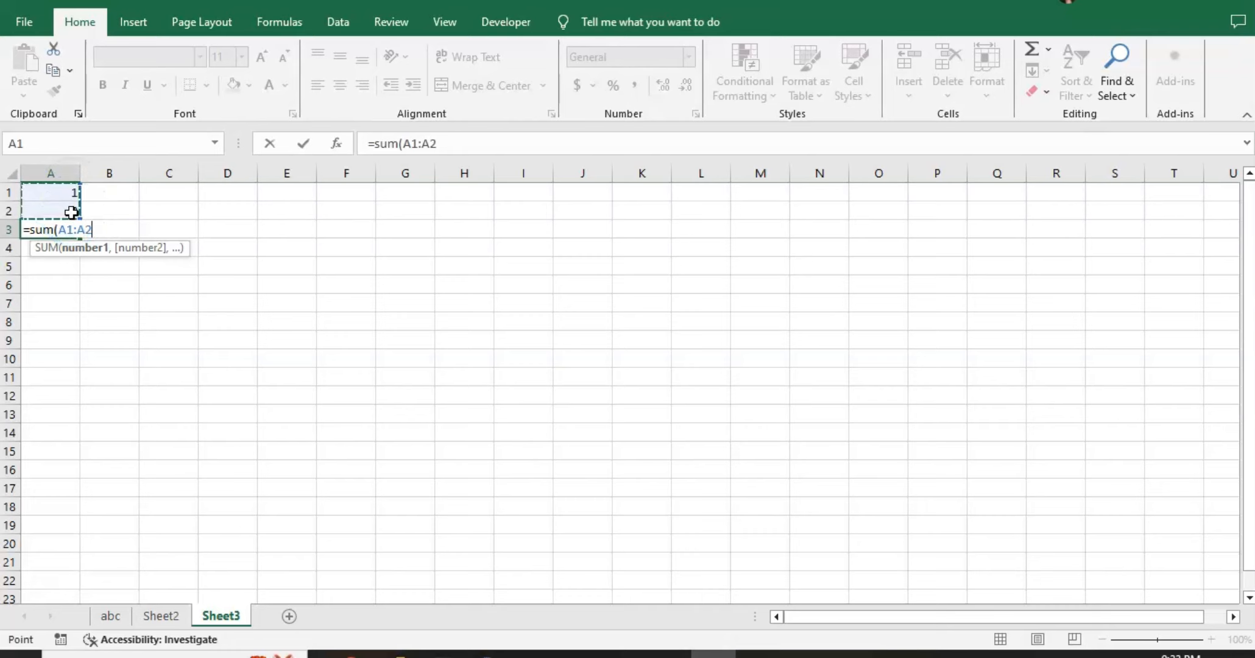
pyautogui.press('Return')
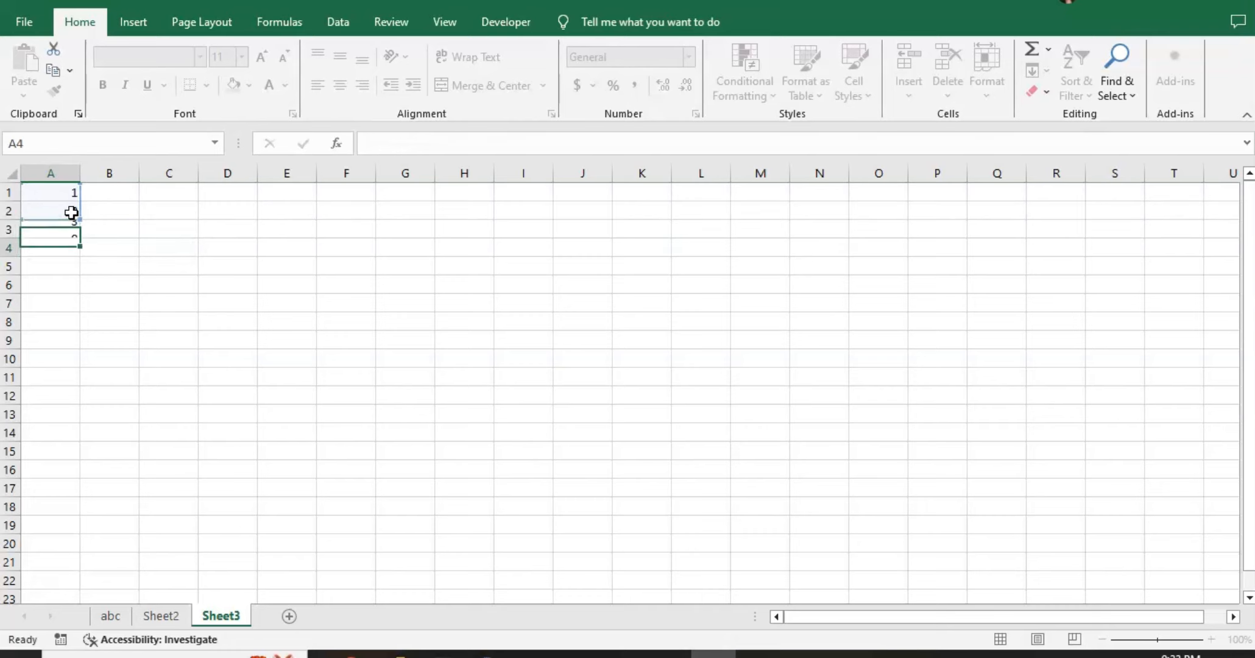
pyautogui.click(63, 229)
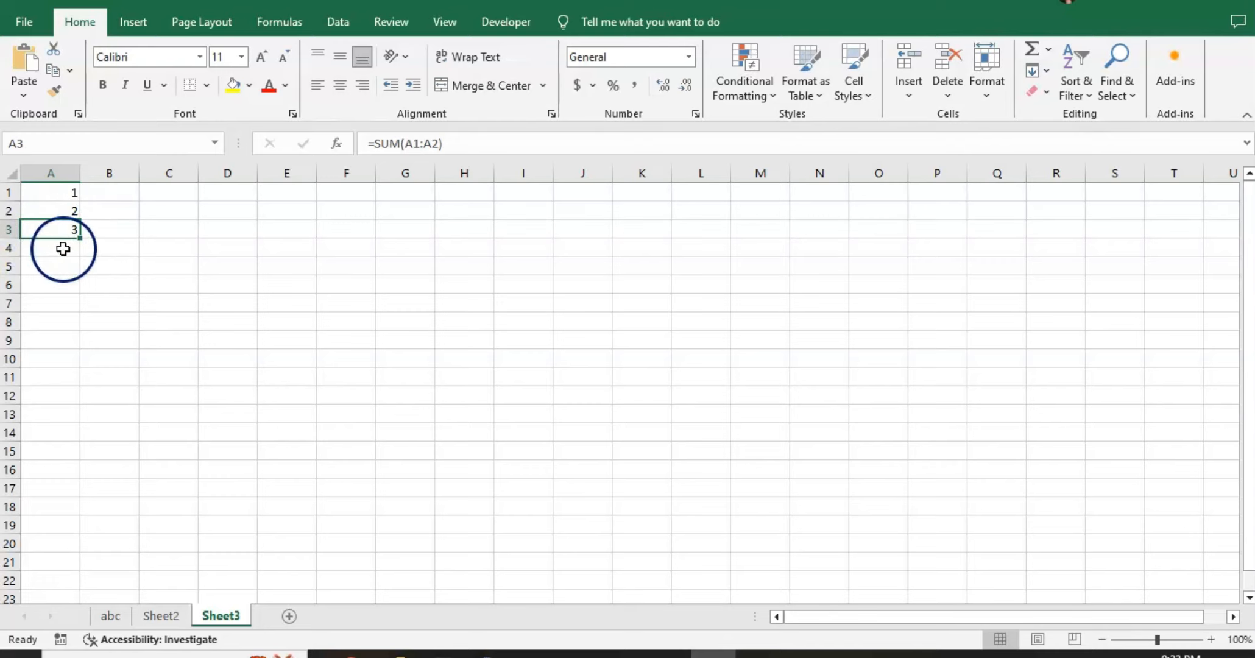
pyautogui.click(62, 207)
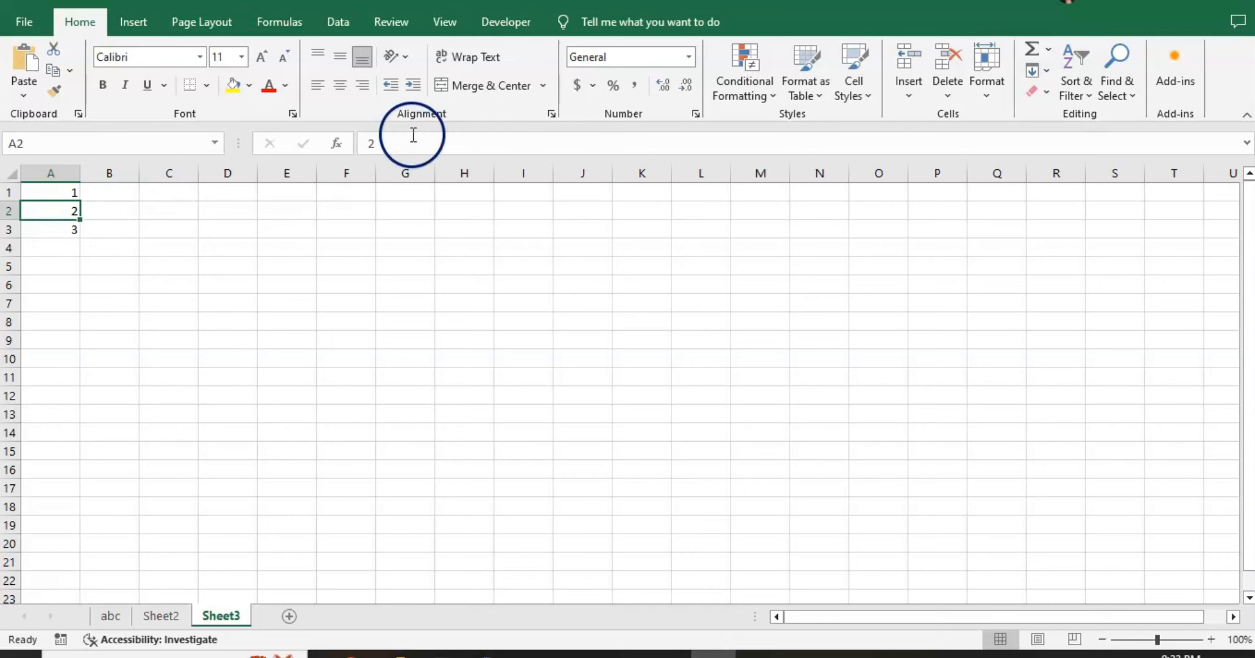
pyautogui.click(38, 232)
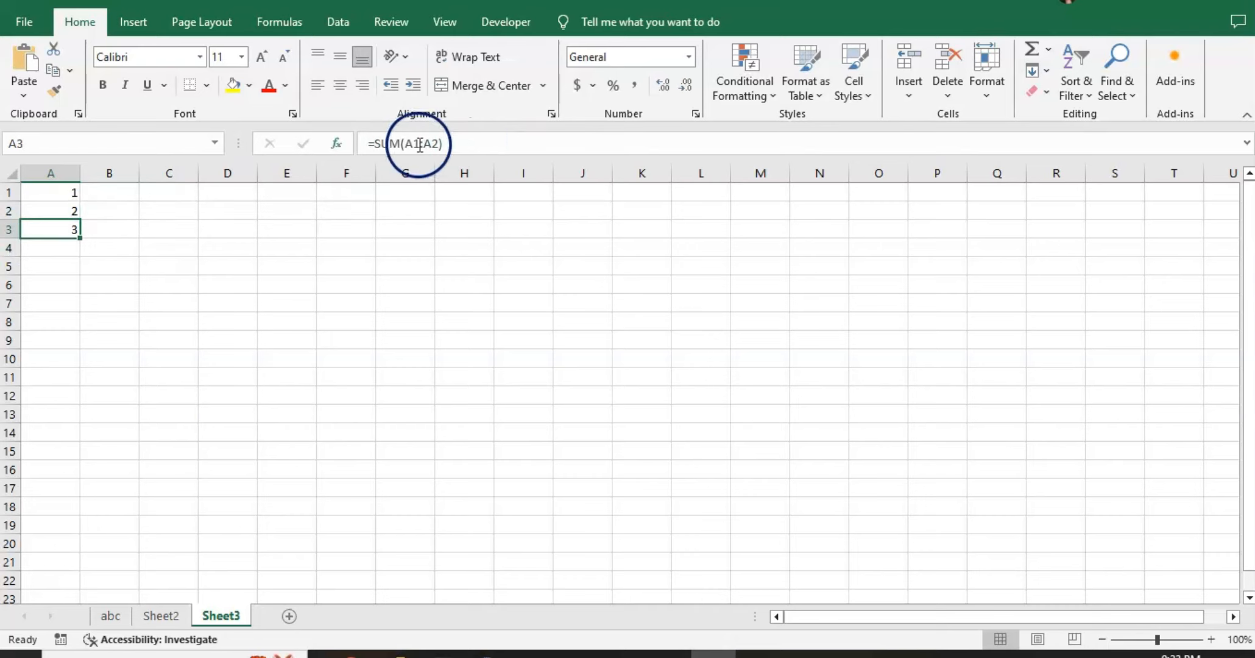
# Inspect the arguments of the SUM formula in A3, and preview the AVERAGE, IF and HYPERLINK functions for cell D4
pyautogui.click(337, 146)
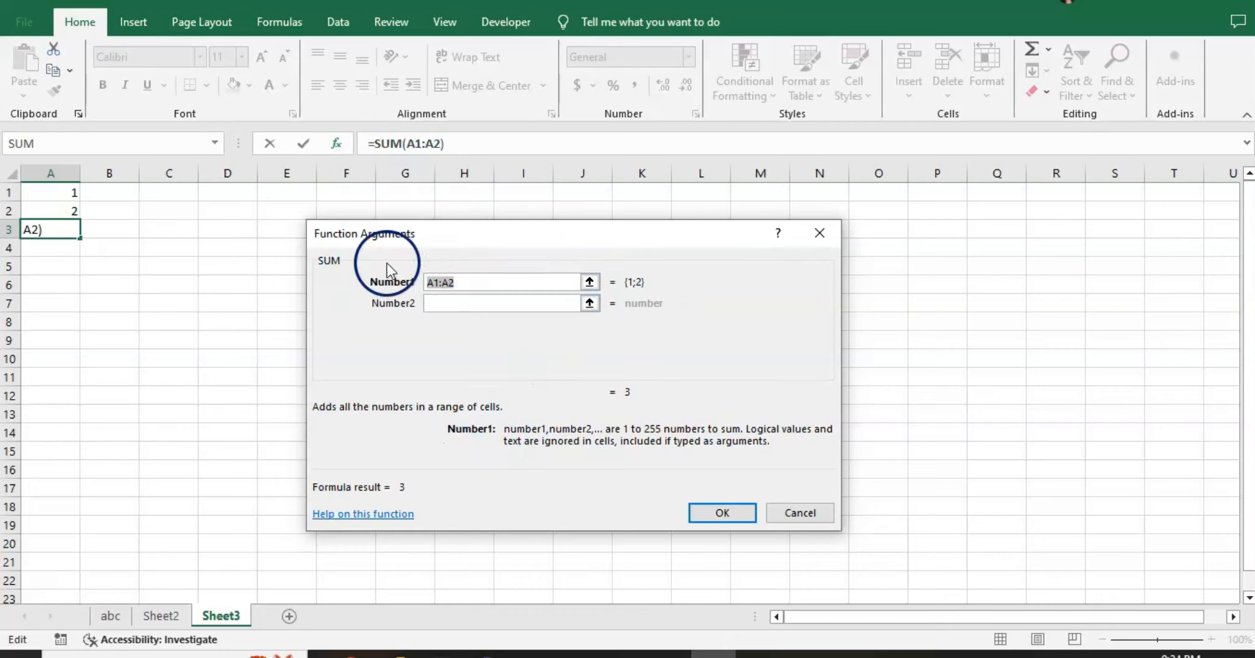
pyautogui.click(806, 513)
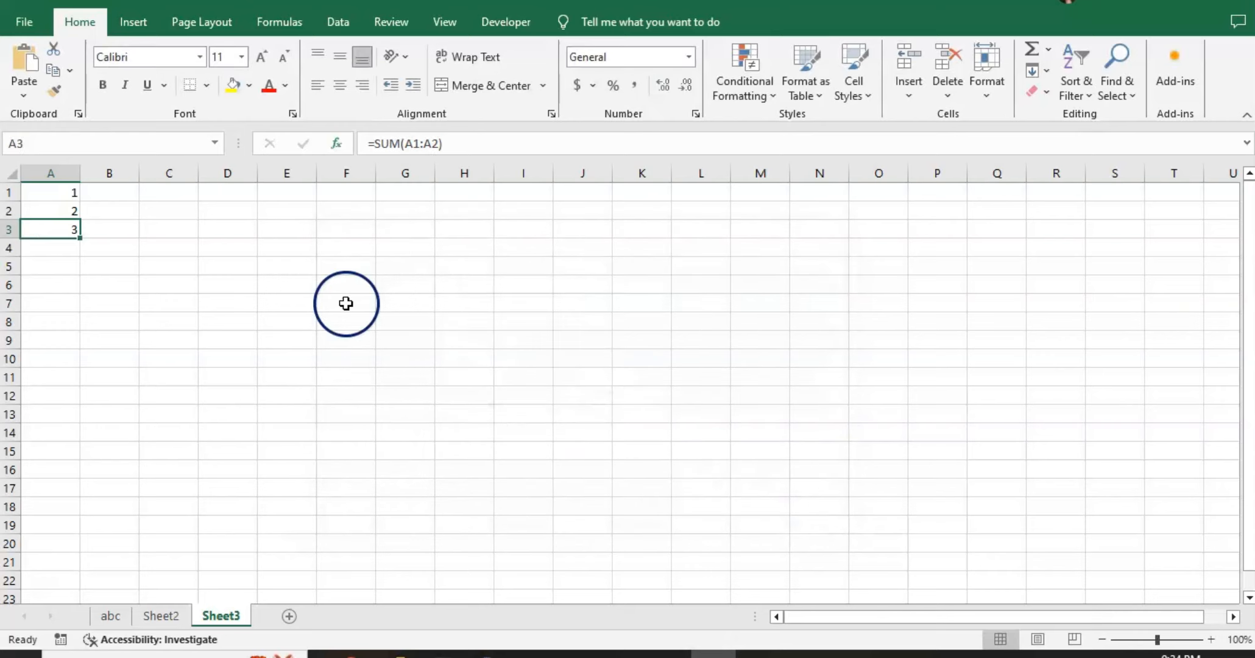
pyautogui.click(232, 248)
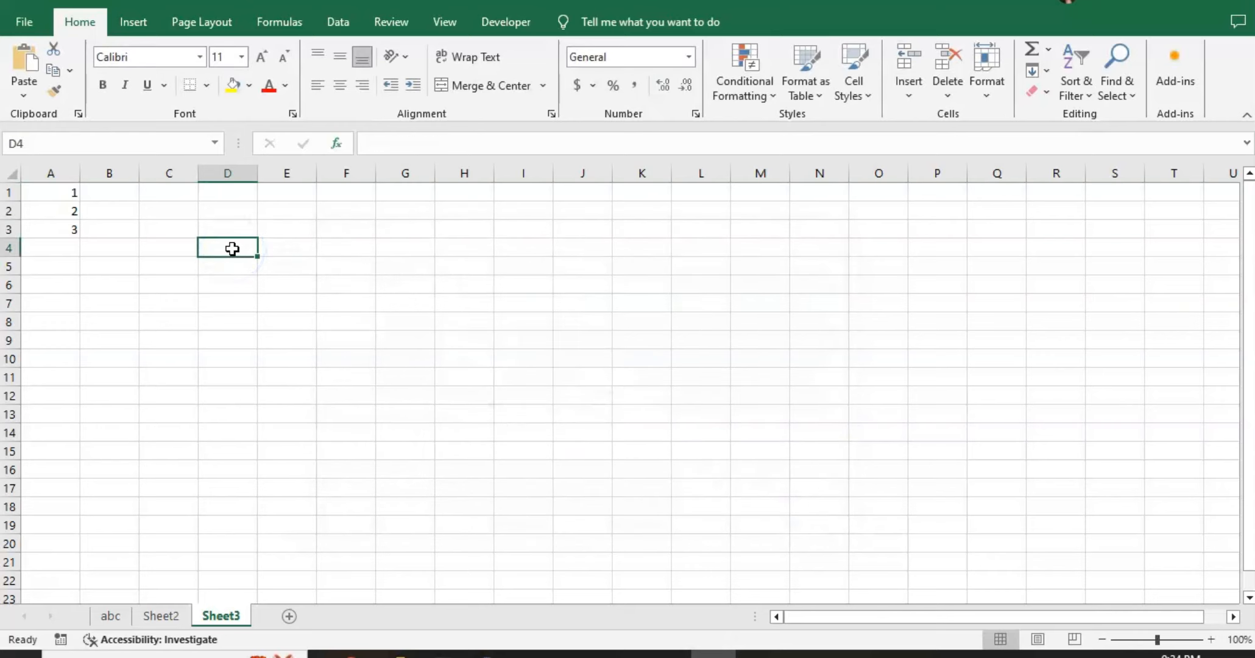
pyautogui.click(336, 143)
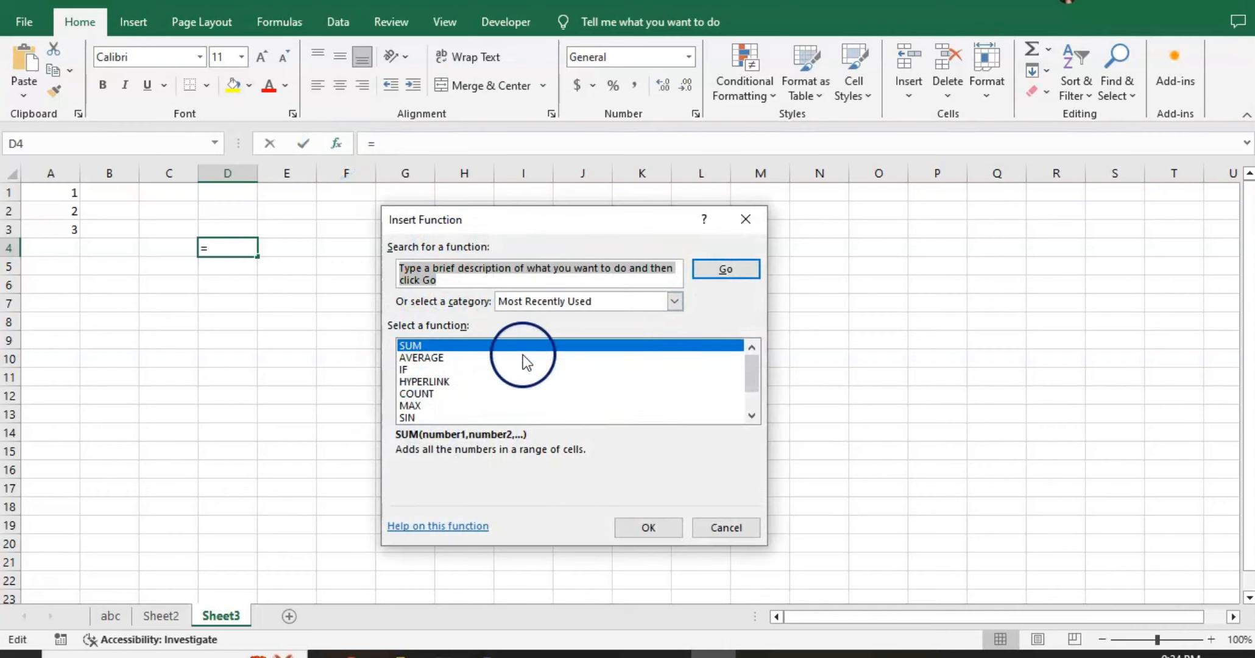
pyautogui.click(429, 360)
pyautogui.click(415, 371)
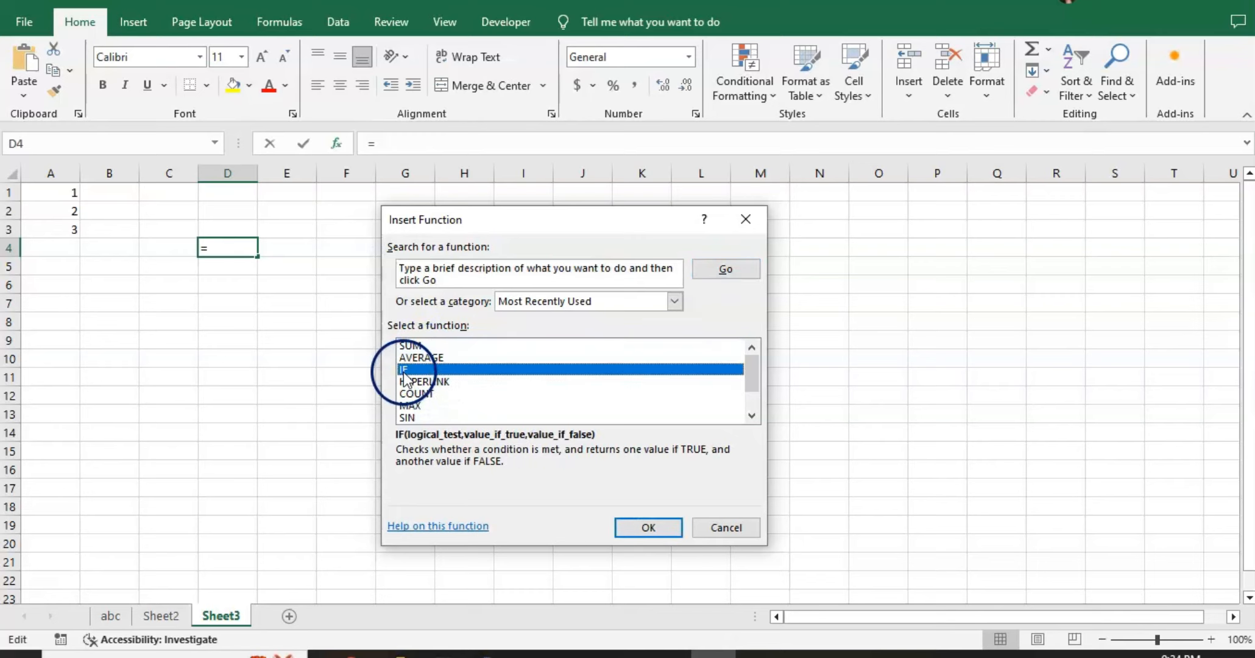
pyautogui.click(412, 383)
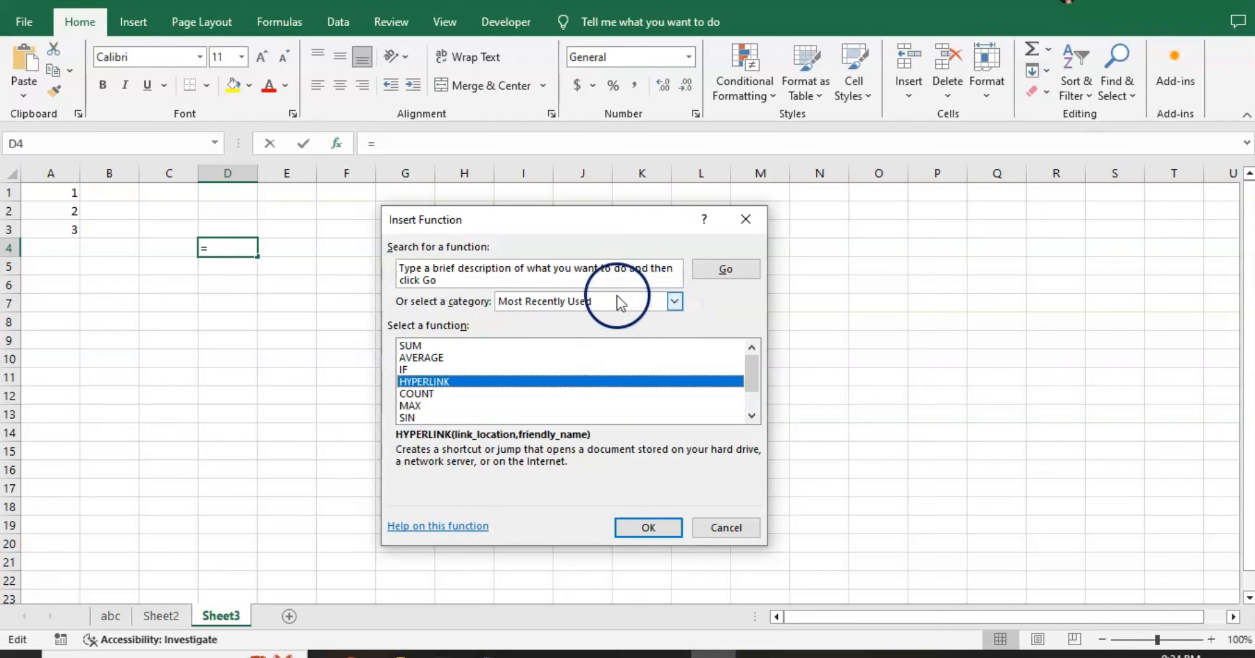
# Browse the list of all functions and the available function categories, and leave without inserting a function
pyautogui.click(675, 301)
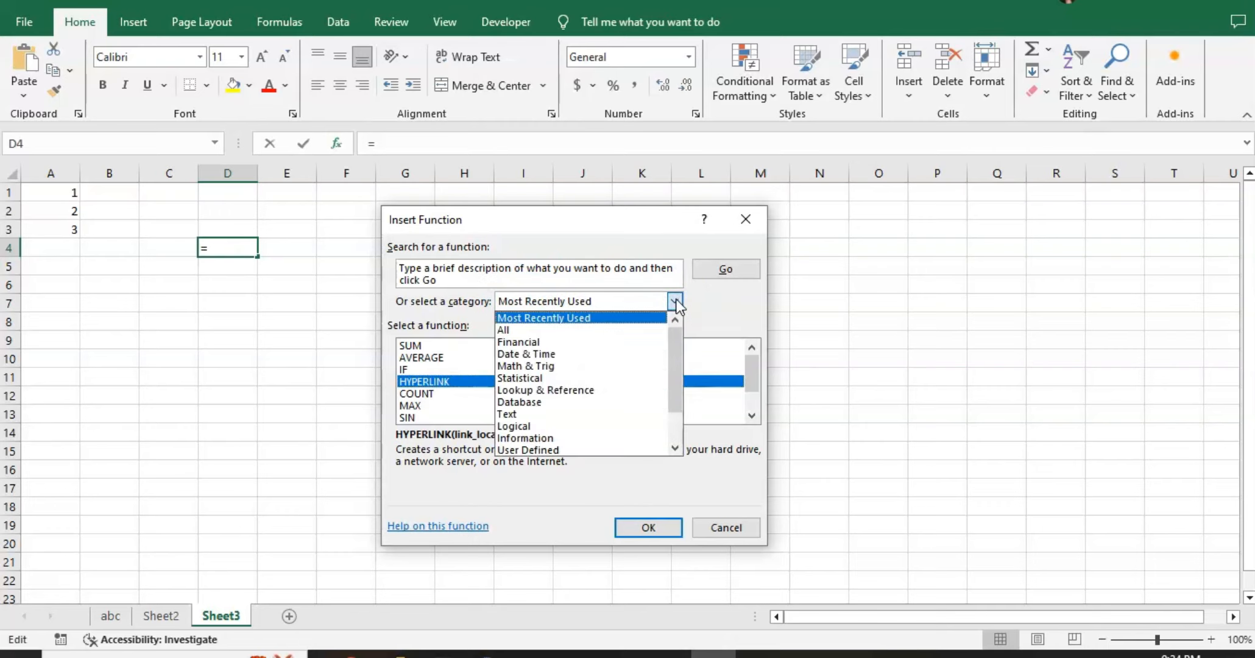
pyautogui.click(514, 331)
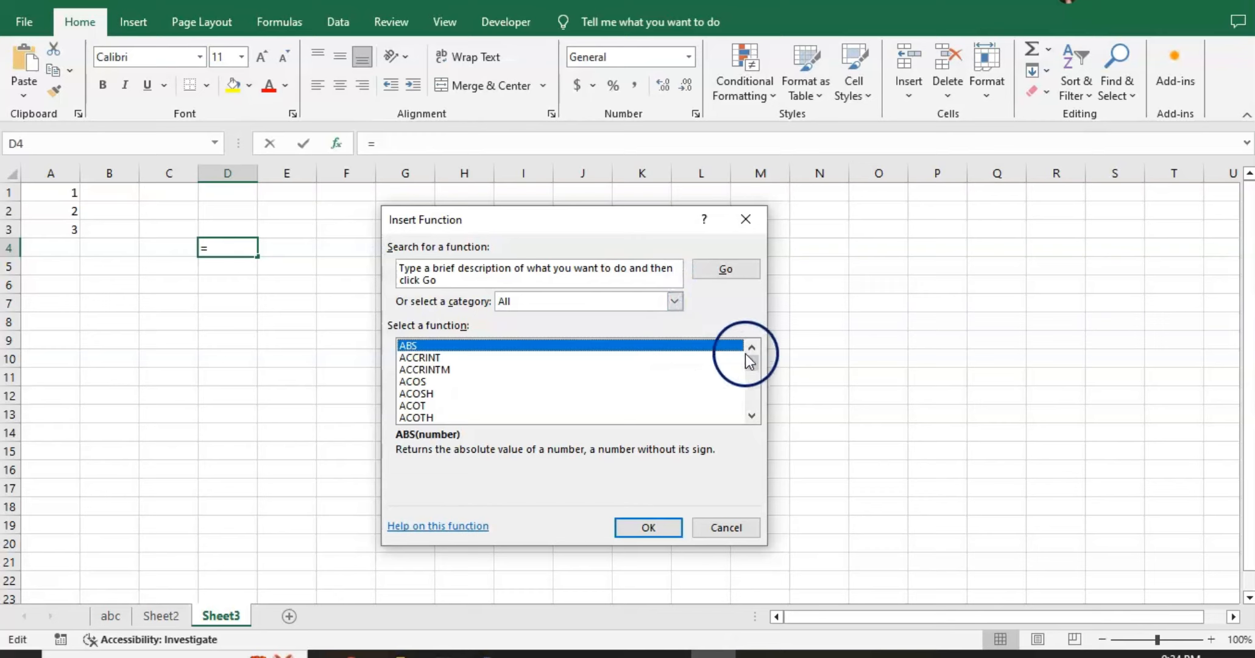
pyautogui.moveTo(752, 364)
pyautogui.mouseDown()
pyautogui.moveTo(752, 407)
pyautogui.moveTo(755, 350)
pyautogui.mouseUp()
pyautogui.click(674, 301)
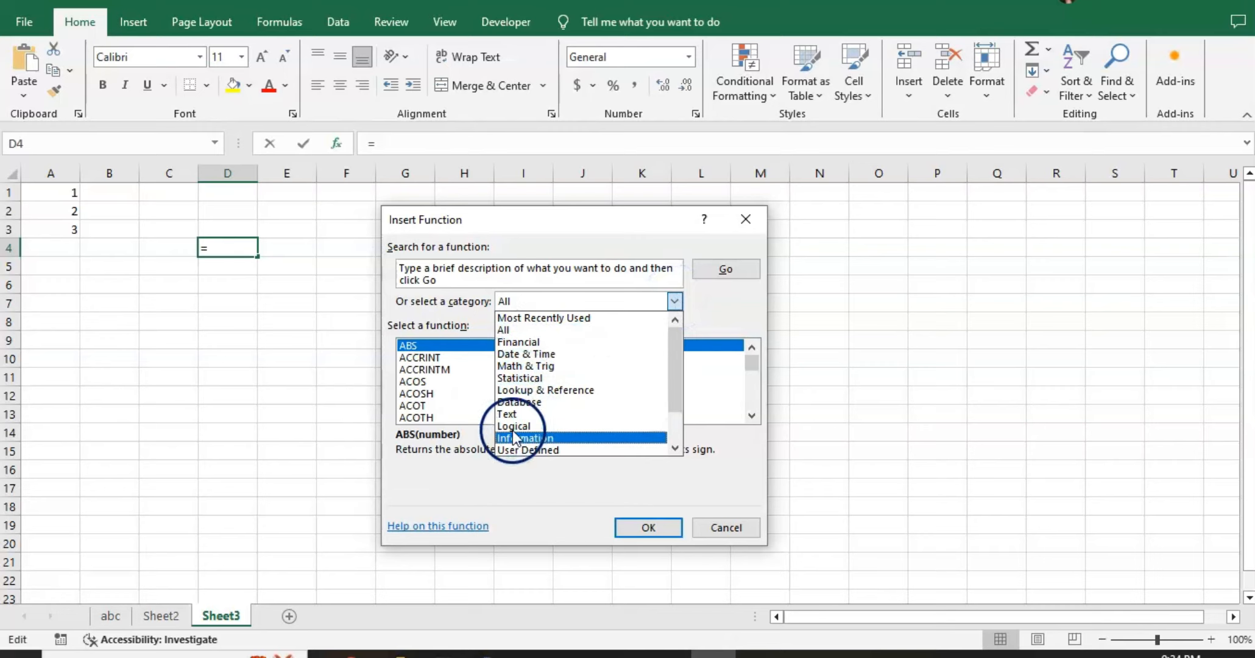
pyautogui.click(720, 528)
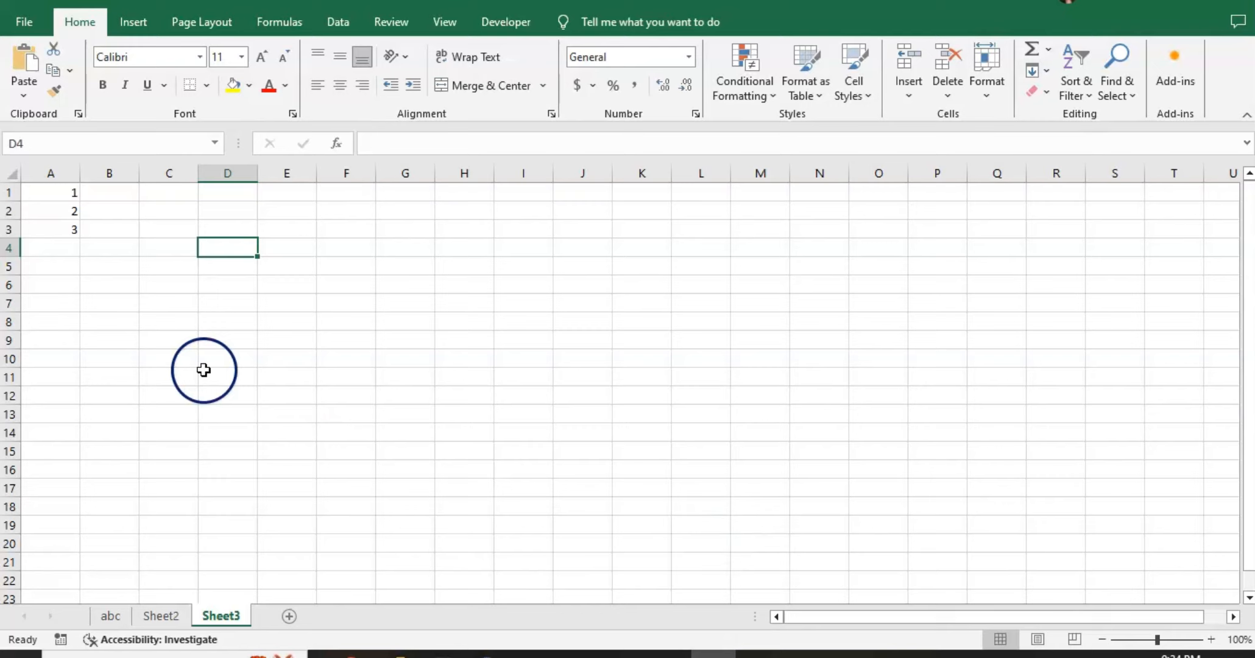
# Fill the SUM formula from cell A3 down through cell A8
pyautogui.click(64, 192)
pyautogui.press('Down')
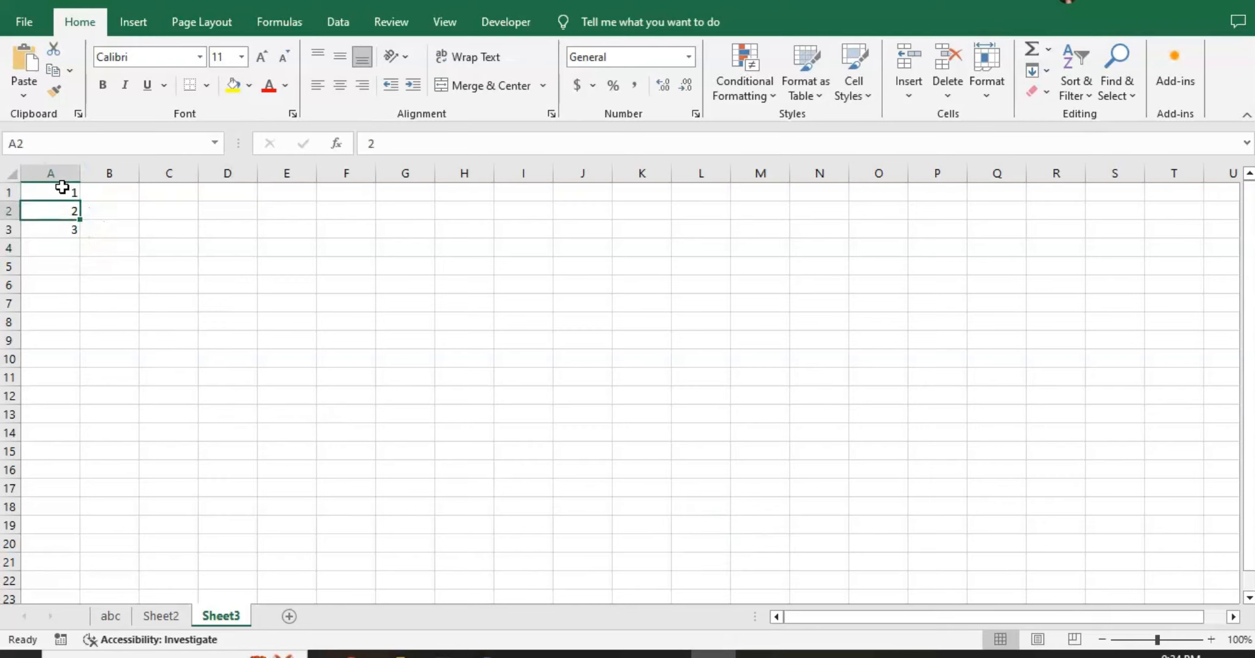
pyautogui.press('Down')
pyautogui.press('Down')
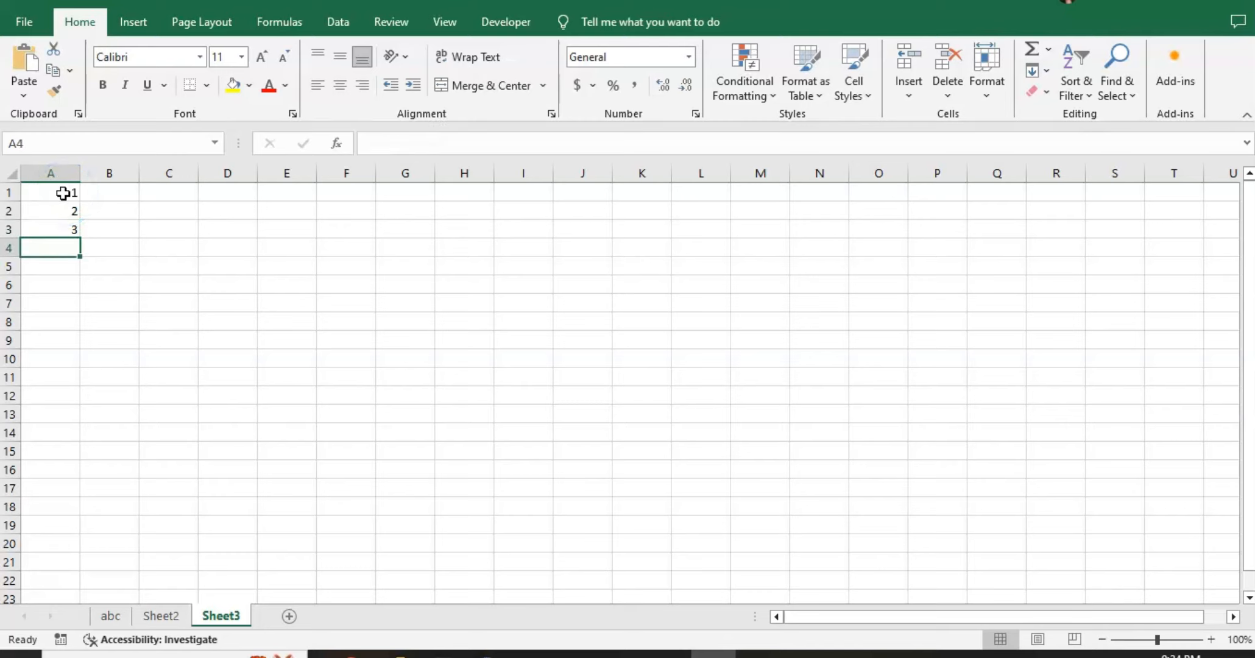
pyautogui.click(66, 228)
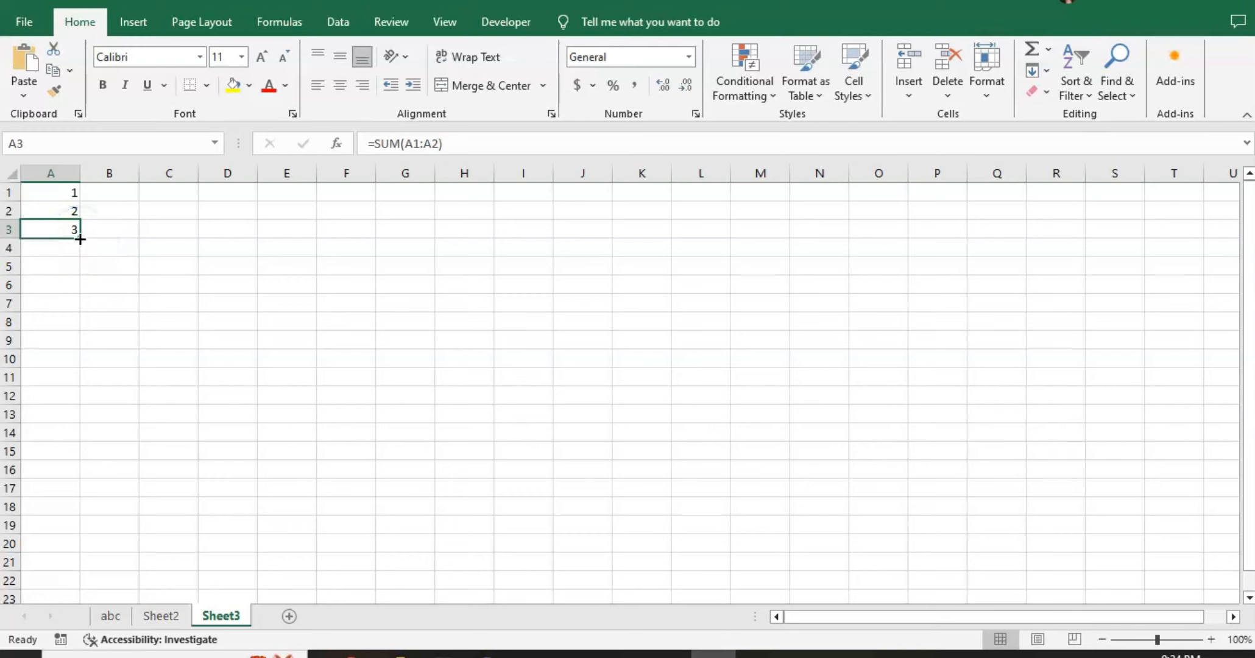
pyautogui.moveTo(80, 239); pyautogui.dragTo(78, 329)
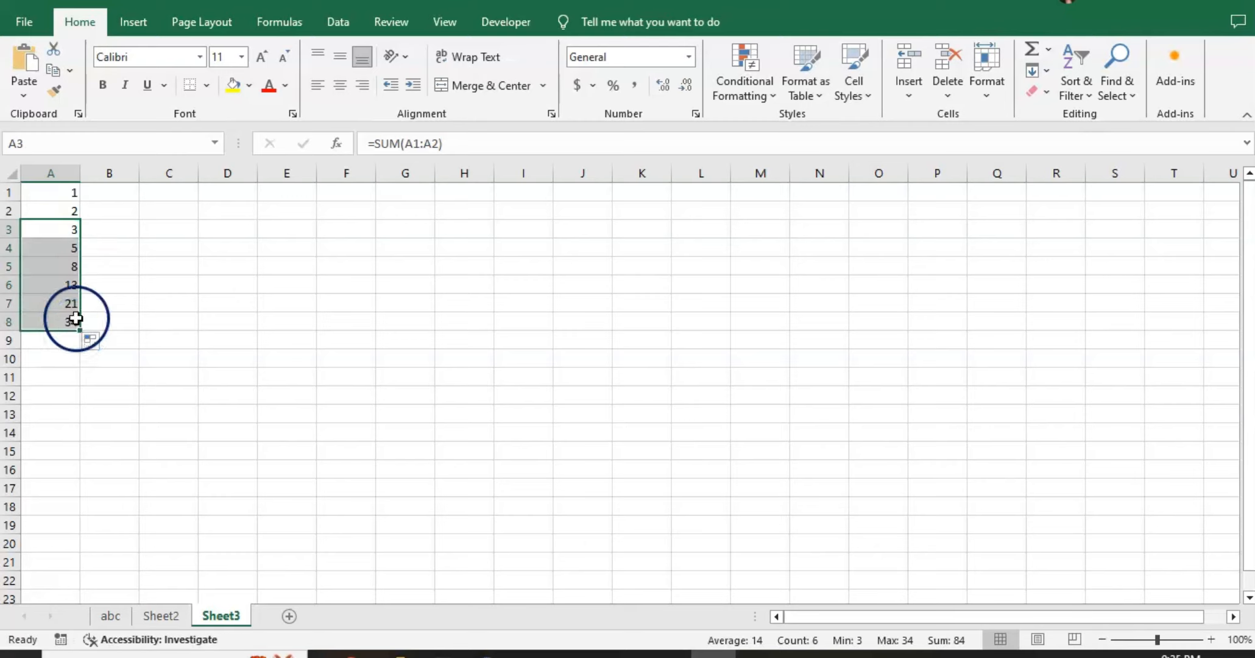
# Compare the cell ranges used by the SUM formulas in cells A3, A4 and A5
pyautogui.click(67, 233)
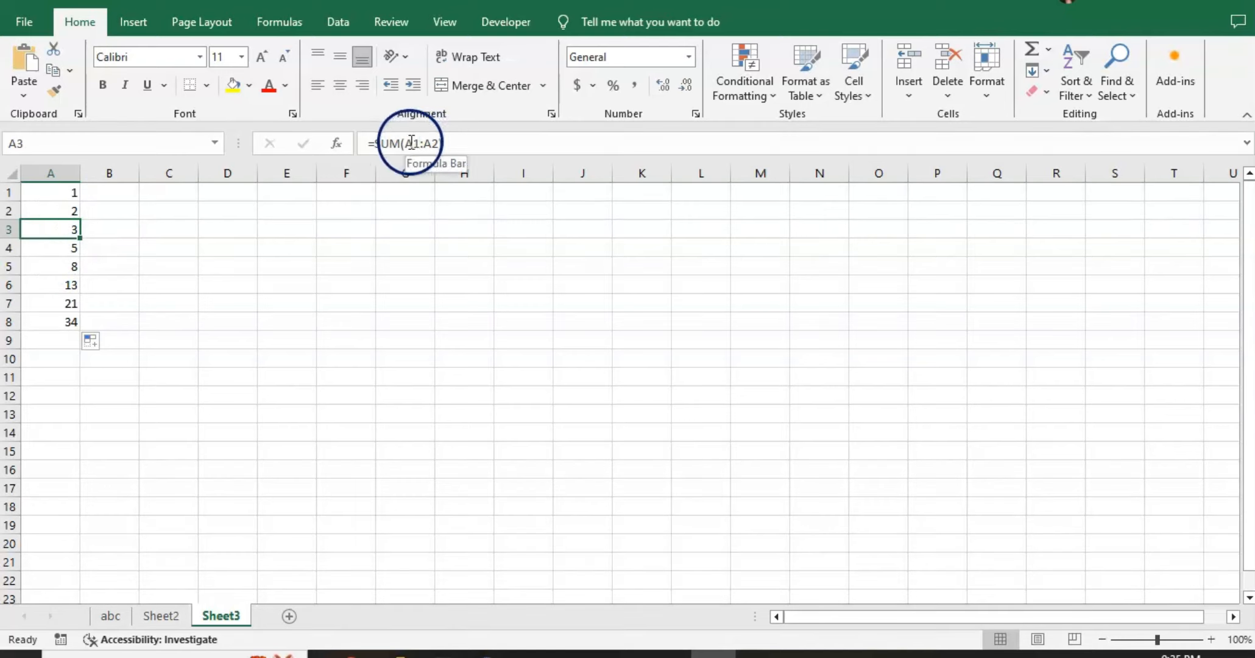
pyautogui.click(59, 247)
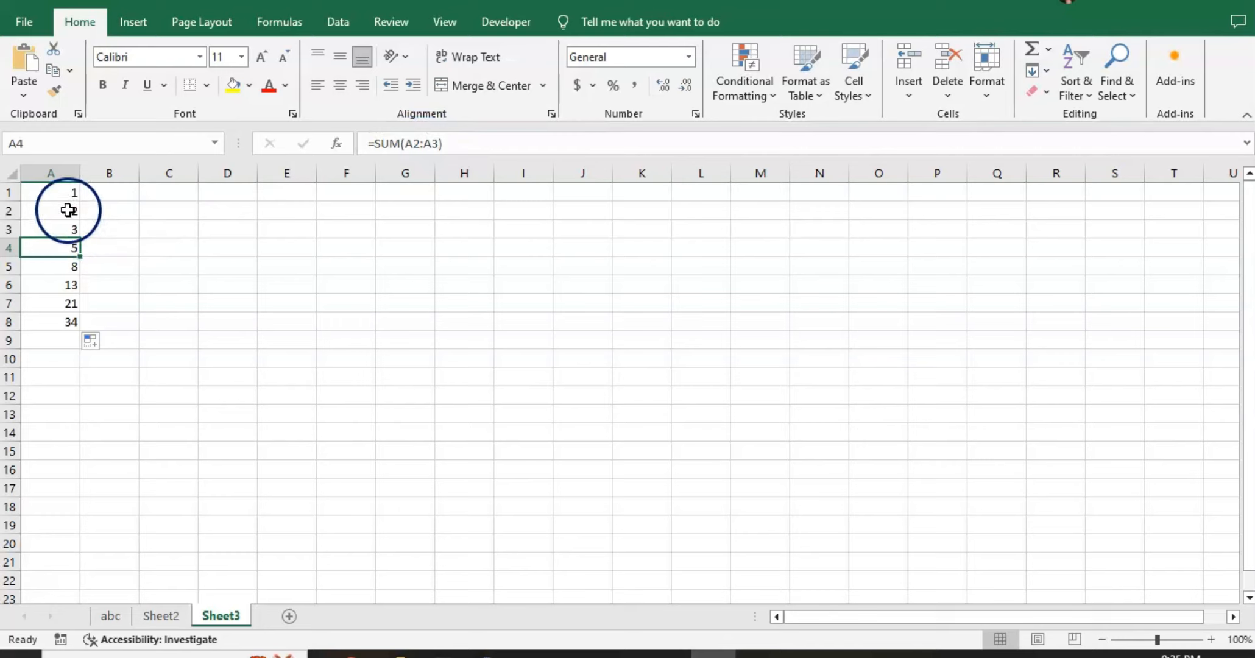
pyautogui.click(67, 267)
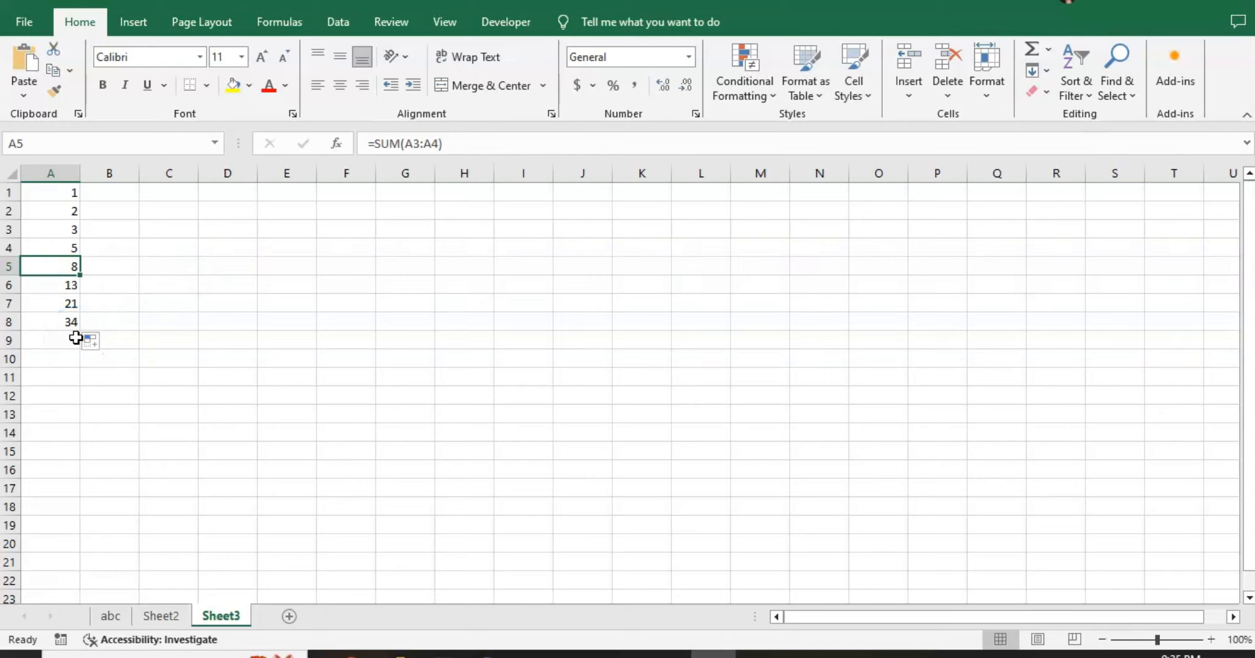
# Enter jan in cell D5 and extend it as a month series down to D12
pyautogui.click(230, 265)
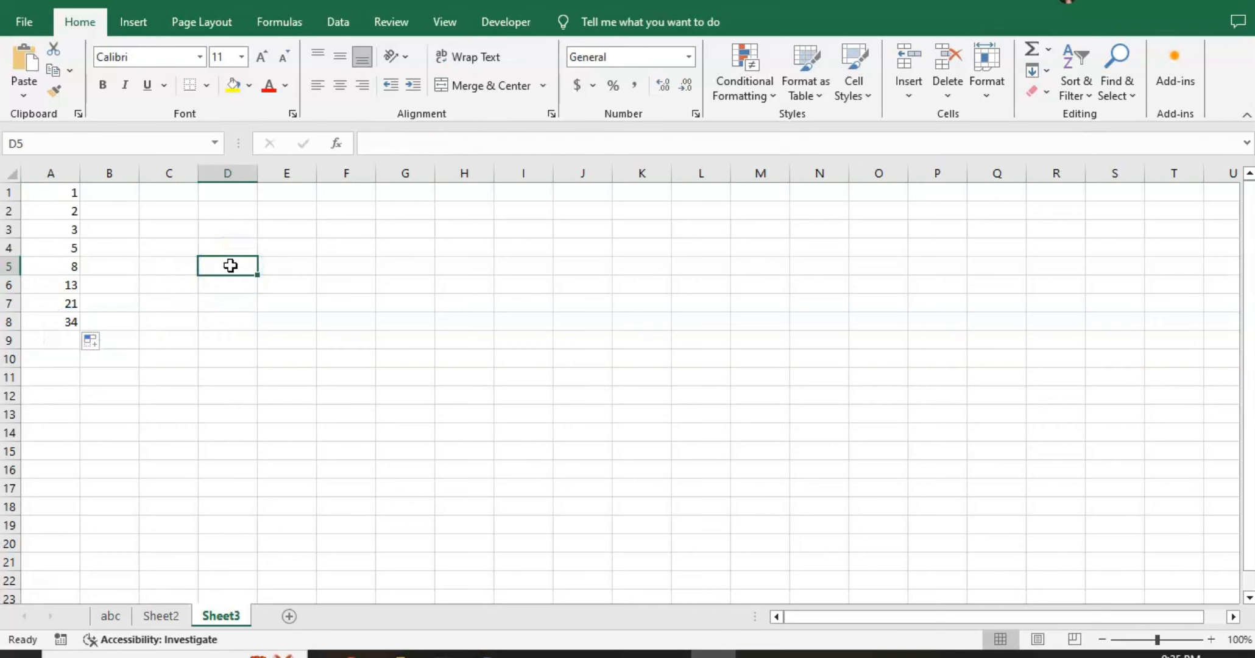
pyautogui.write('jan')
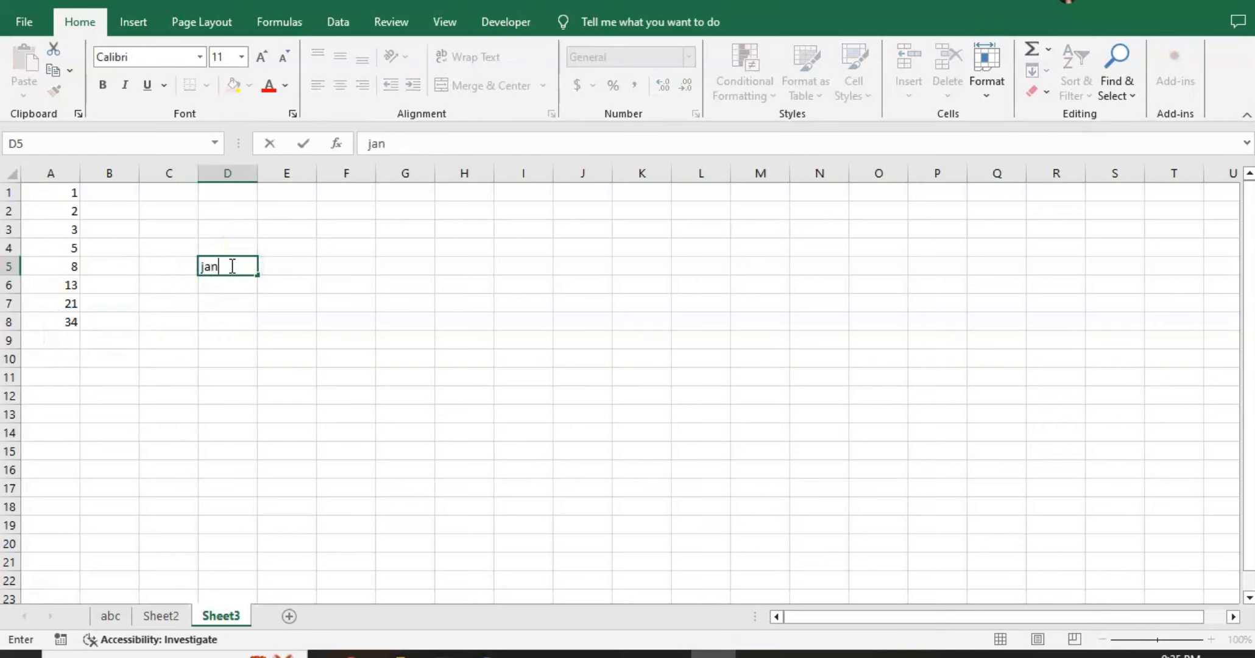
pyautogui.press('Return')
pyautogui.click(230, 266)
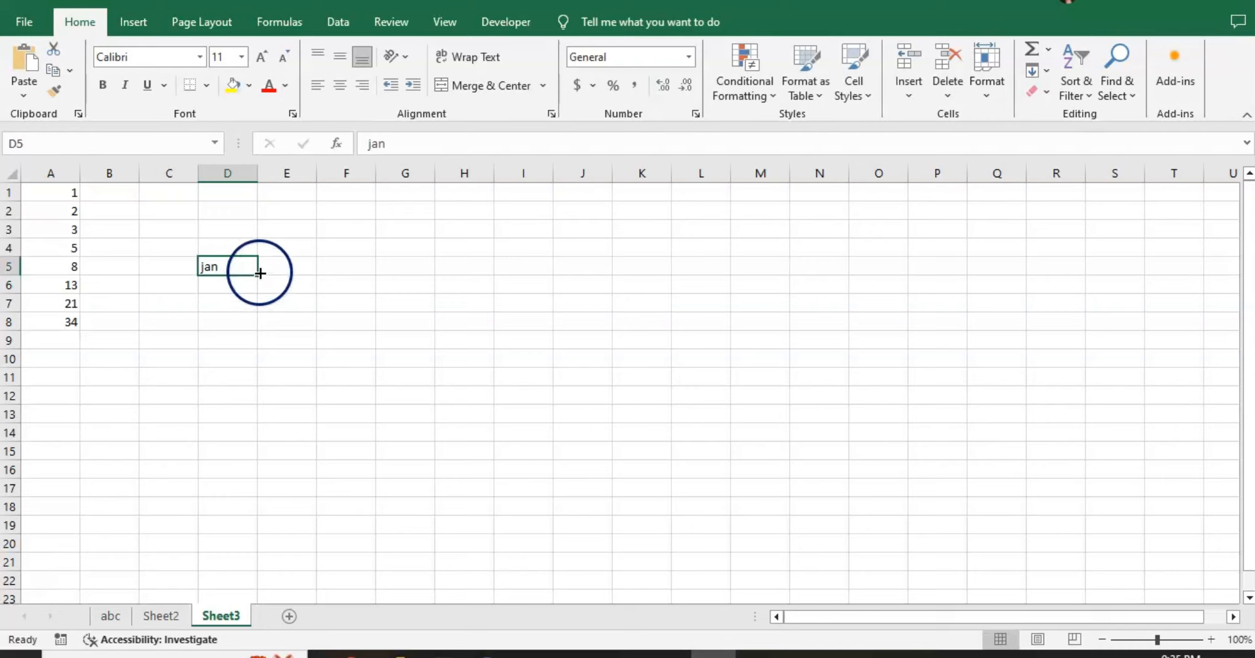
pyautogui.moveTo(260, 272); pyautogui.dragTo(240, 396)
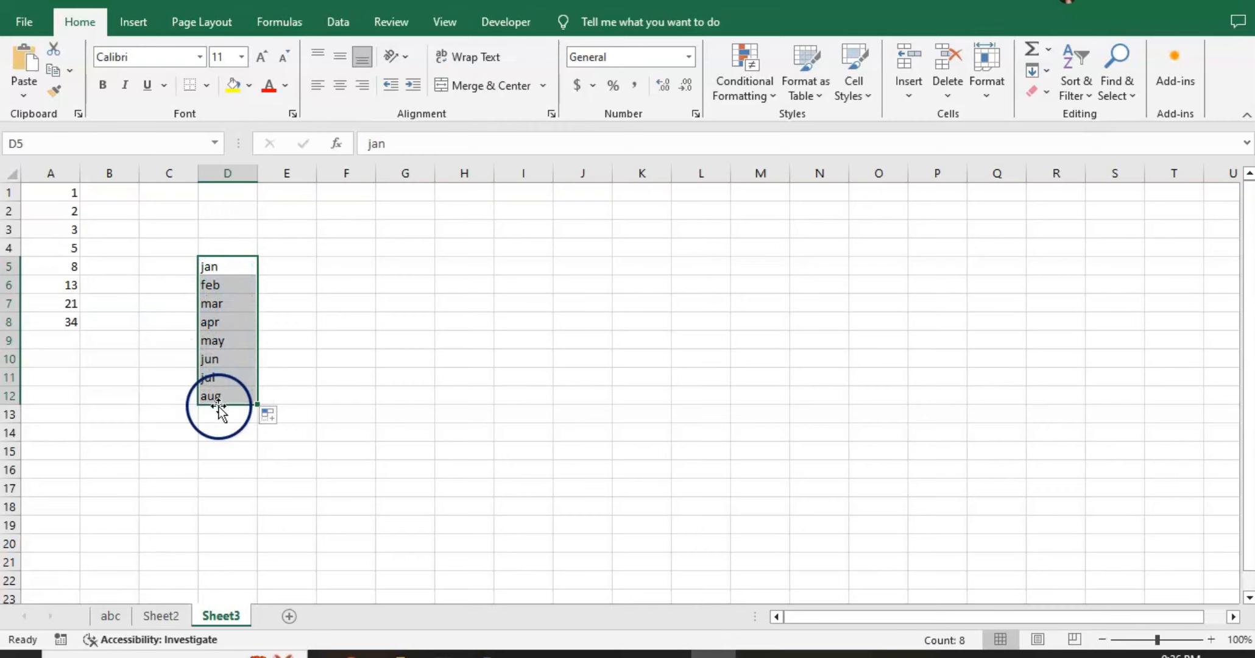
# Enter qtr 1 in cell E5 and extend it as a quarter series down to E12
pyautogui.click(304, 272)
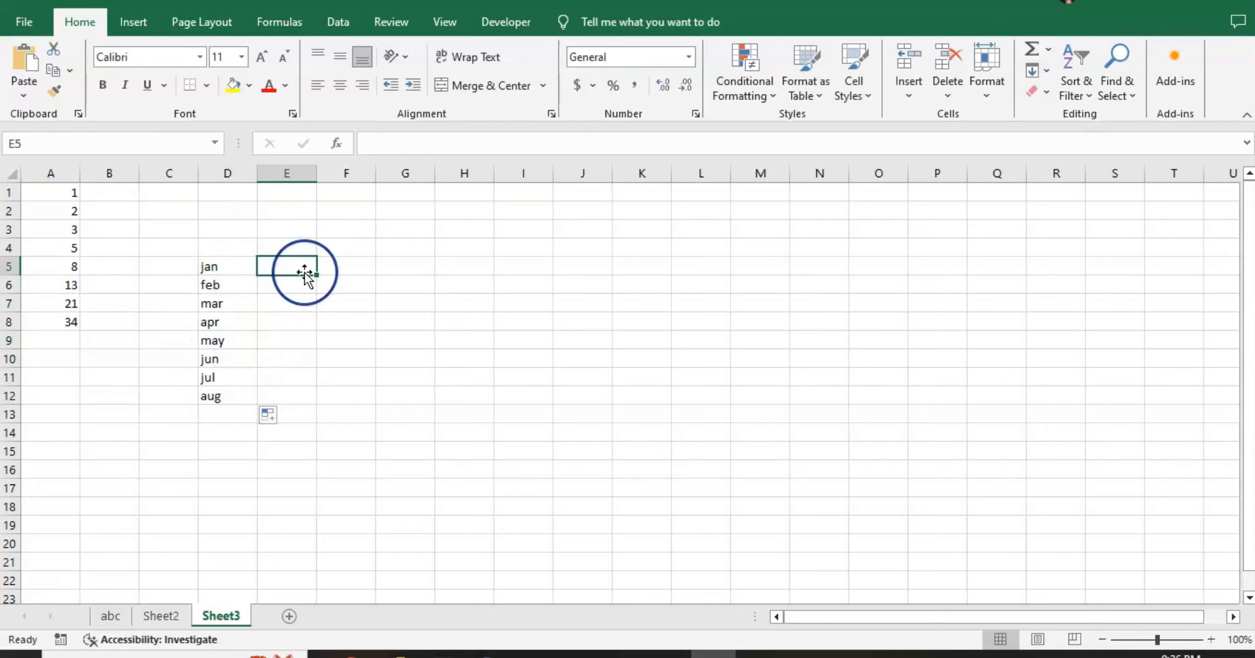
pyautogui.write('qtr 1')
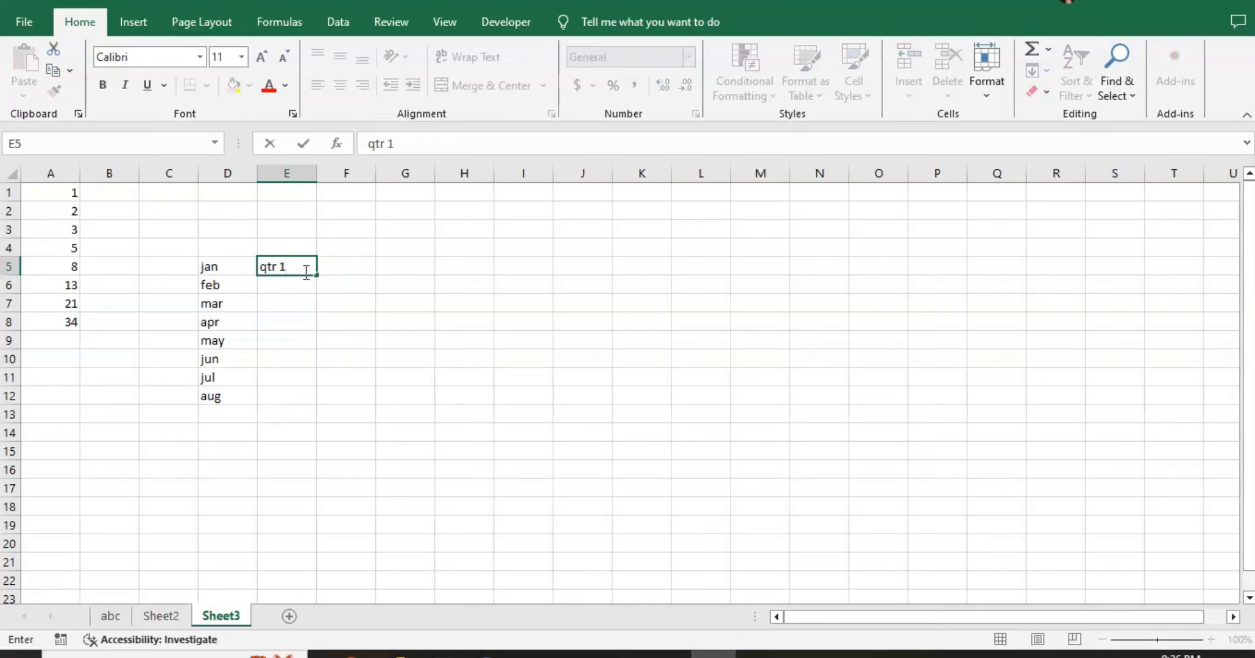
pyautogui.press('Return')
pyautogui.click(308, 271)
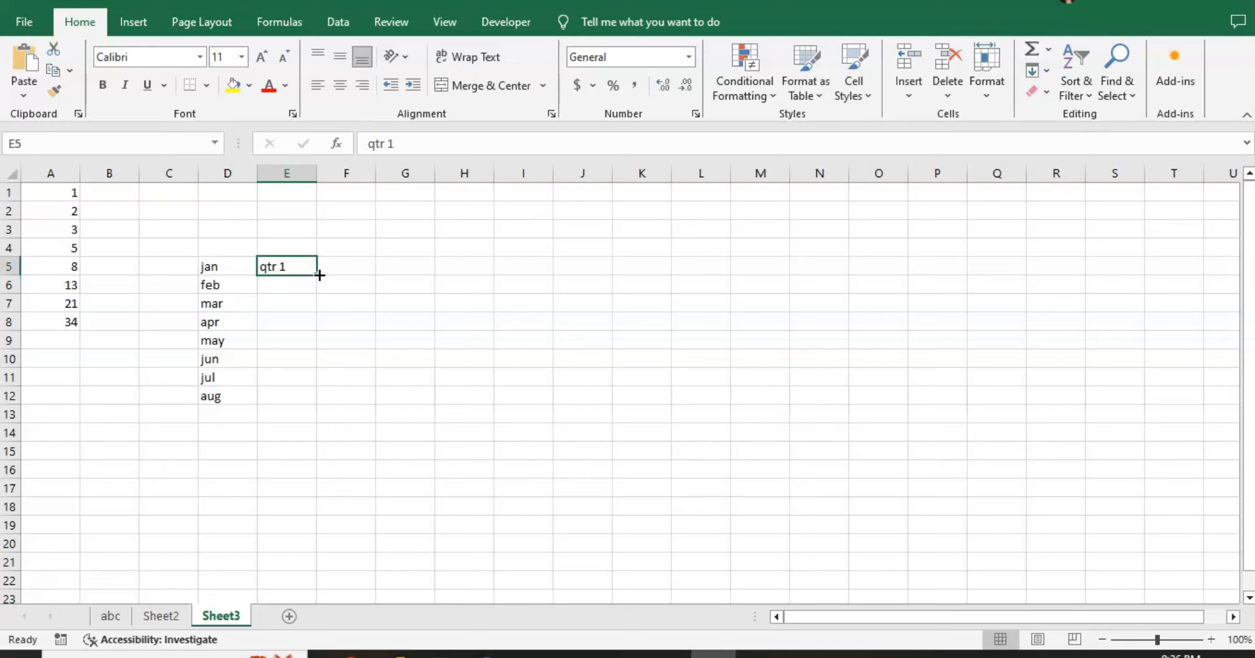
pyautogui.moveTo(319, 275); pyautogui.dragTo(300, 406)
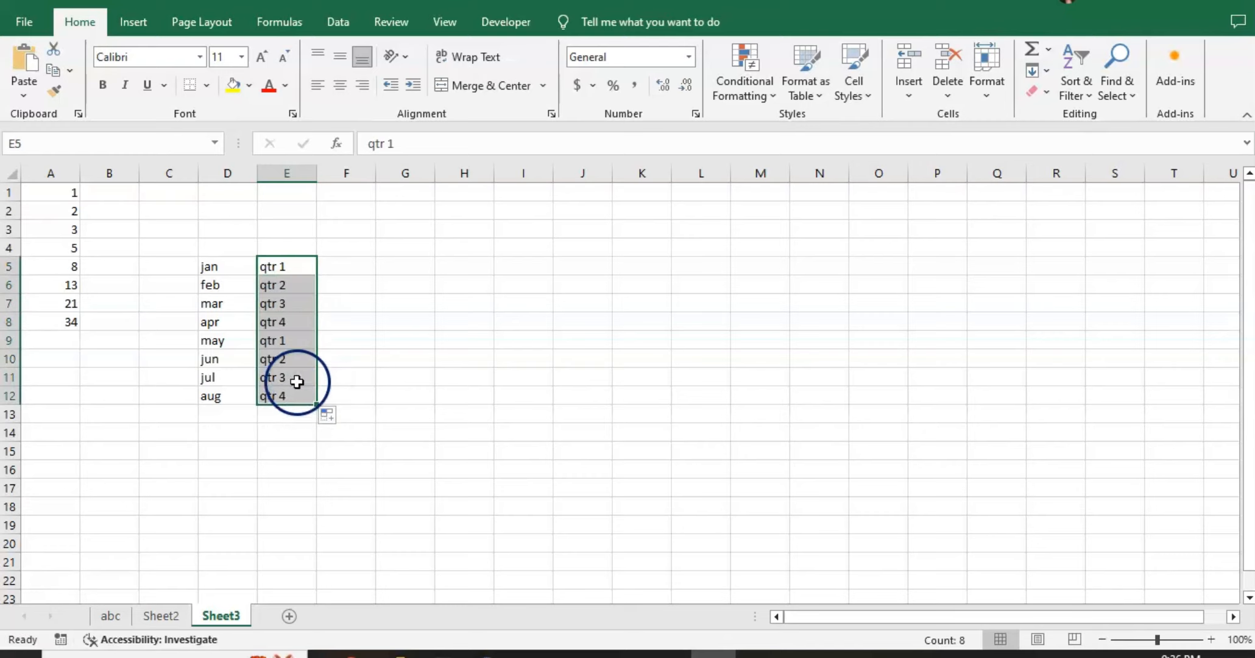
# Go through the quarter labels in column E to examine how the series repeats, returning to cell E5
pyautogui.click(290, 269)
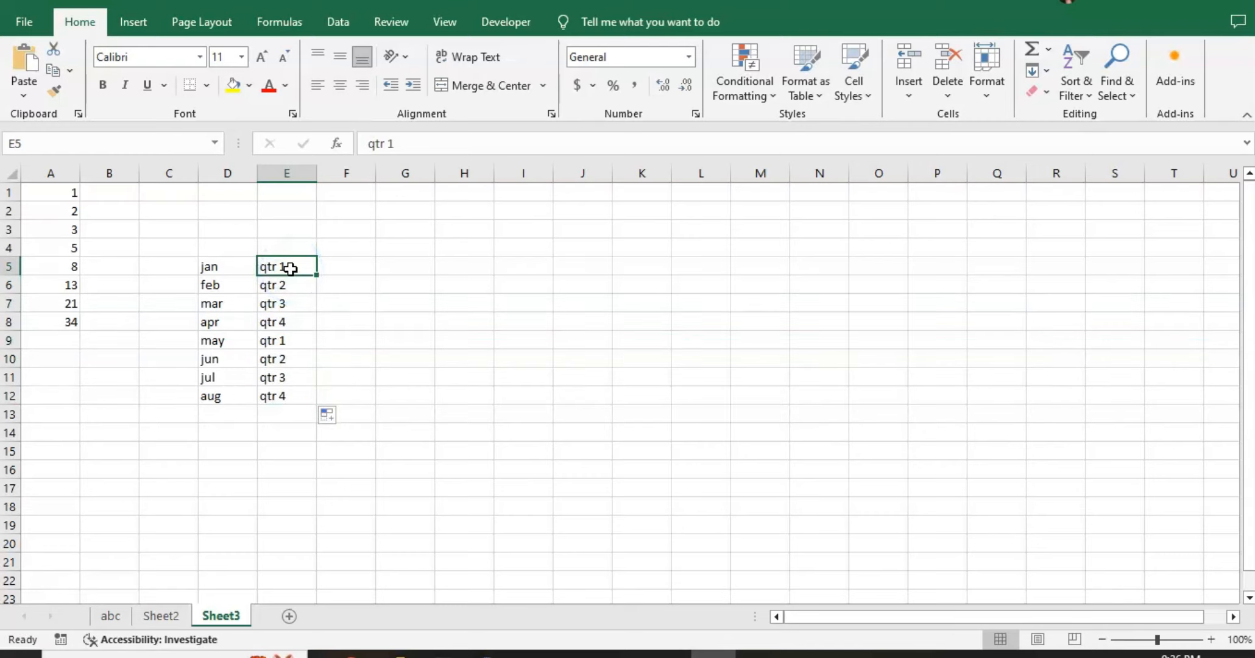
pyautogui.press('Down')
pyautogui.press('Down')
pyautogui.press('Down')
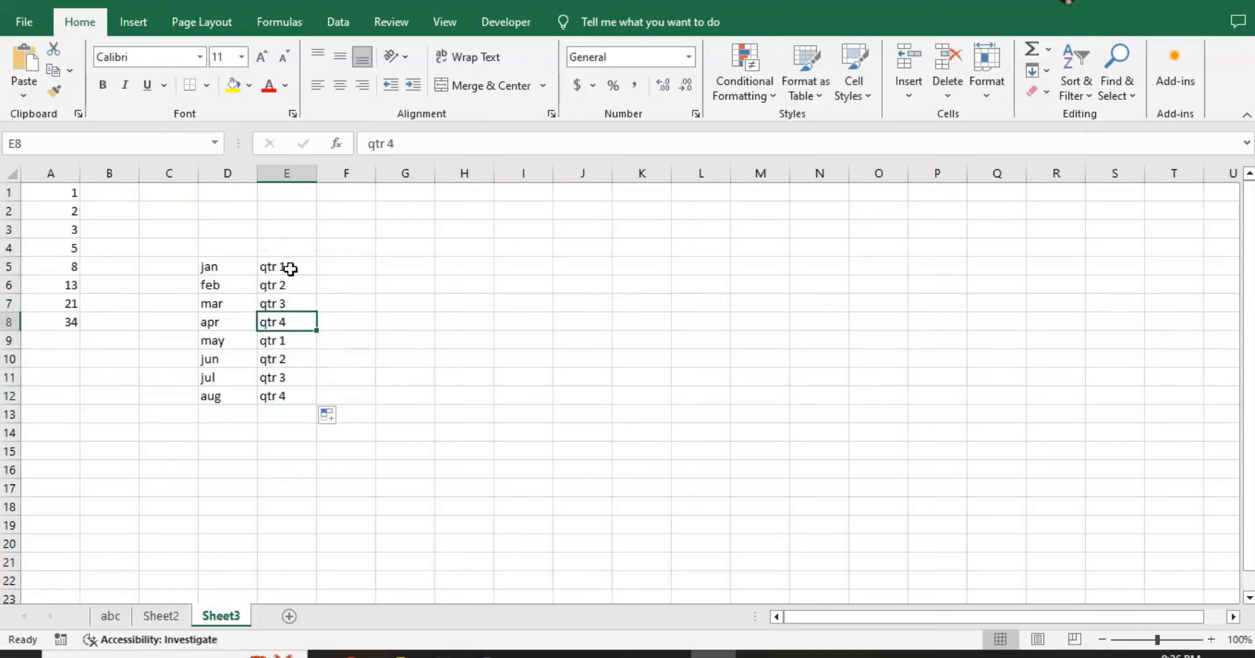
pyautogui.press('Down')
pyautogui.press('Down')
pyautogui.press('Down')
pyautogui.press('Down')
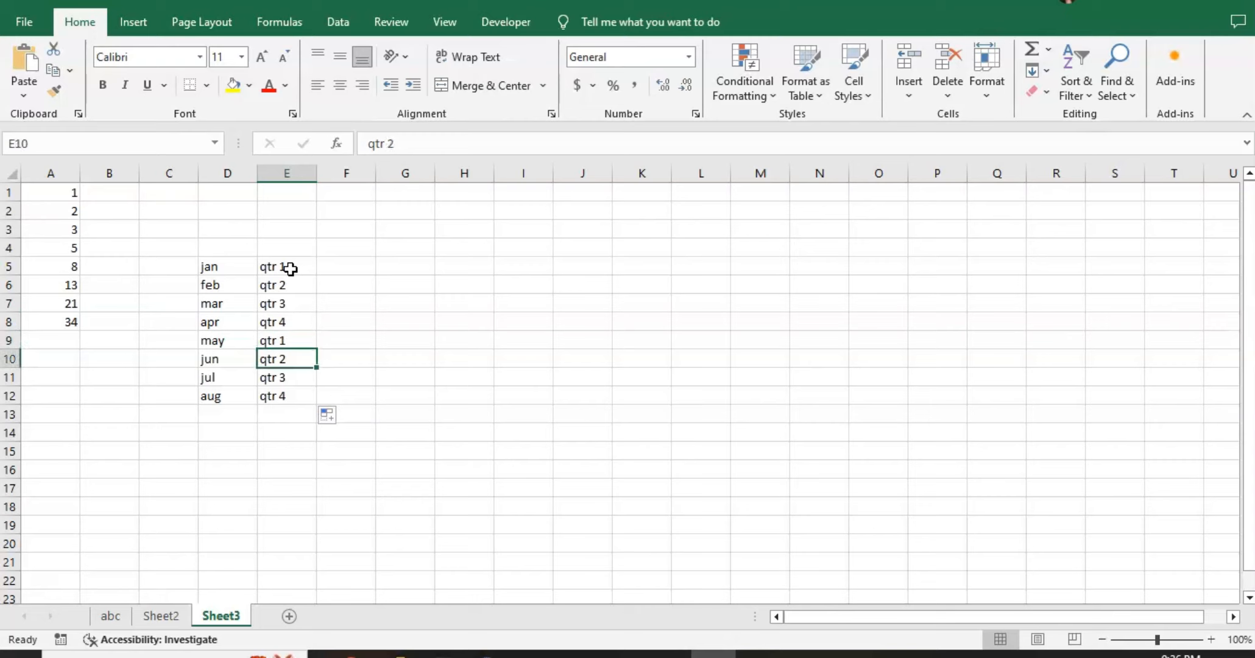
pyautogui.press('Up')
pyautogui.press('Up')
pyautogui.press('Up')
pyautogui.press('Up')
pyautogui.press('Up')
pyautogui.press('Up')
pyautogui.press('Up')
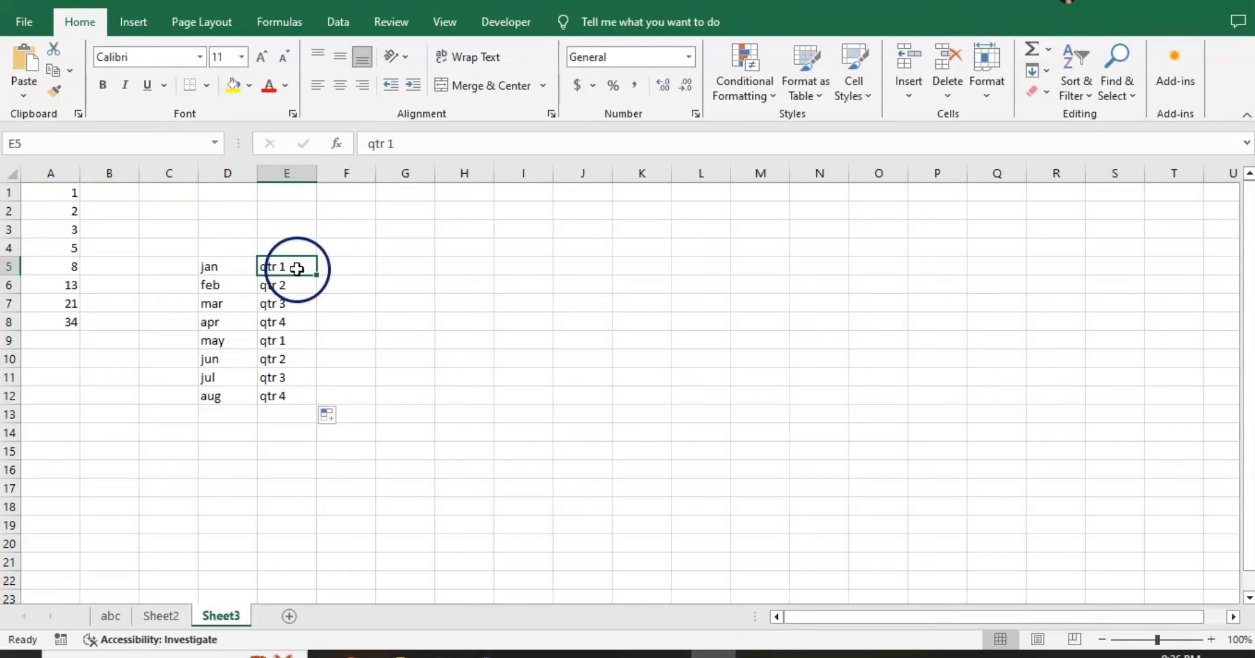
# Enter week 1 in cell F5 and extend it as a week series down to F13
pyautogui.click(354, 269)
pyautogui.write('week')
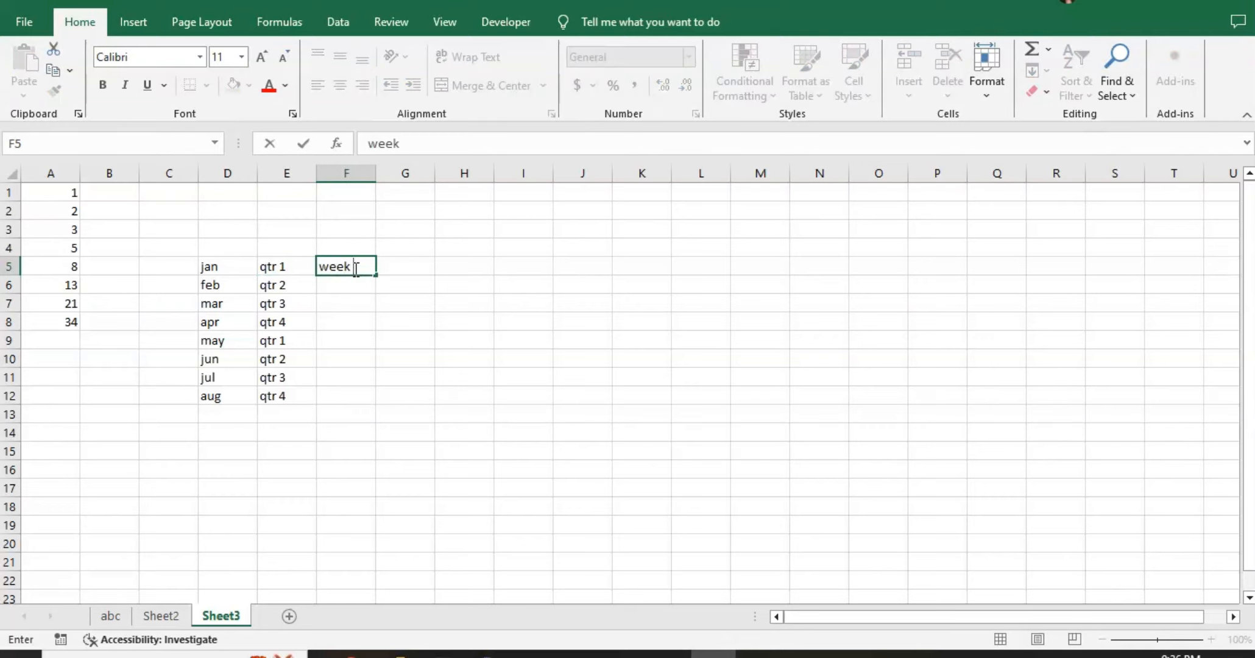
pyautogui.write(' 1')
pyautogui.press('Return')
pyautogui.click(361, 273)
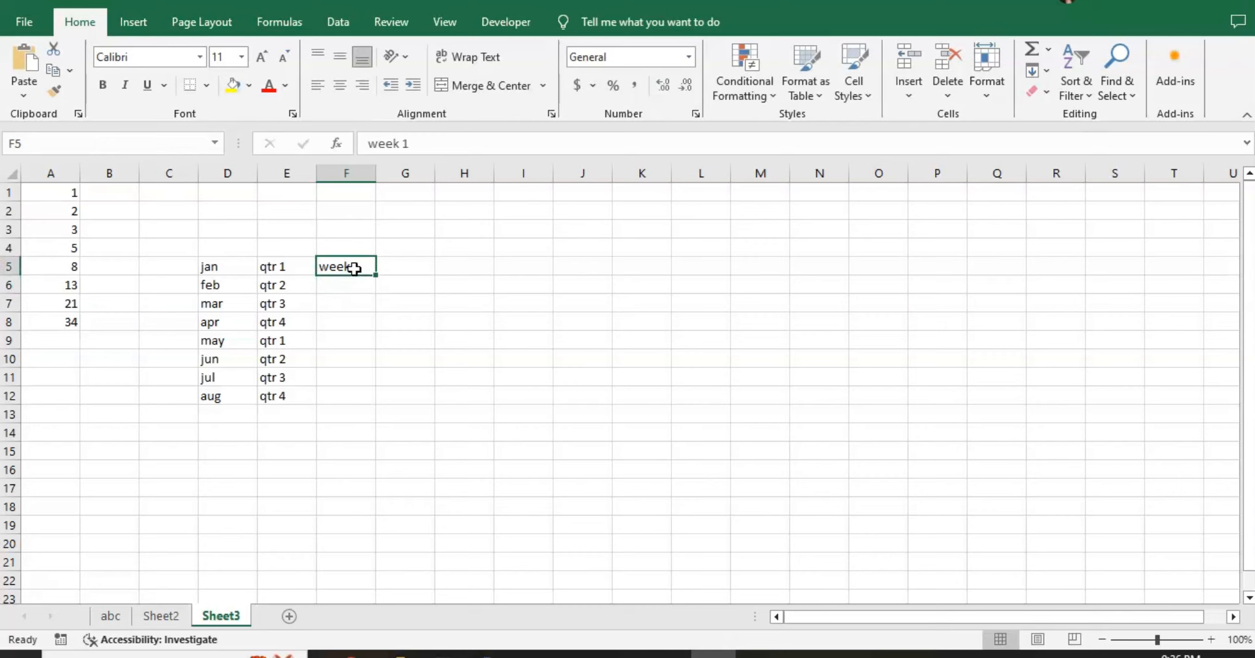
pyautogui.moveTo(374, 276); pyautogui.dragTo(345, 414)
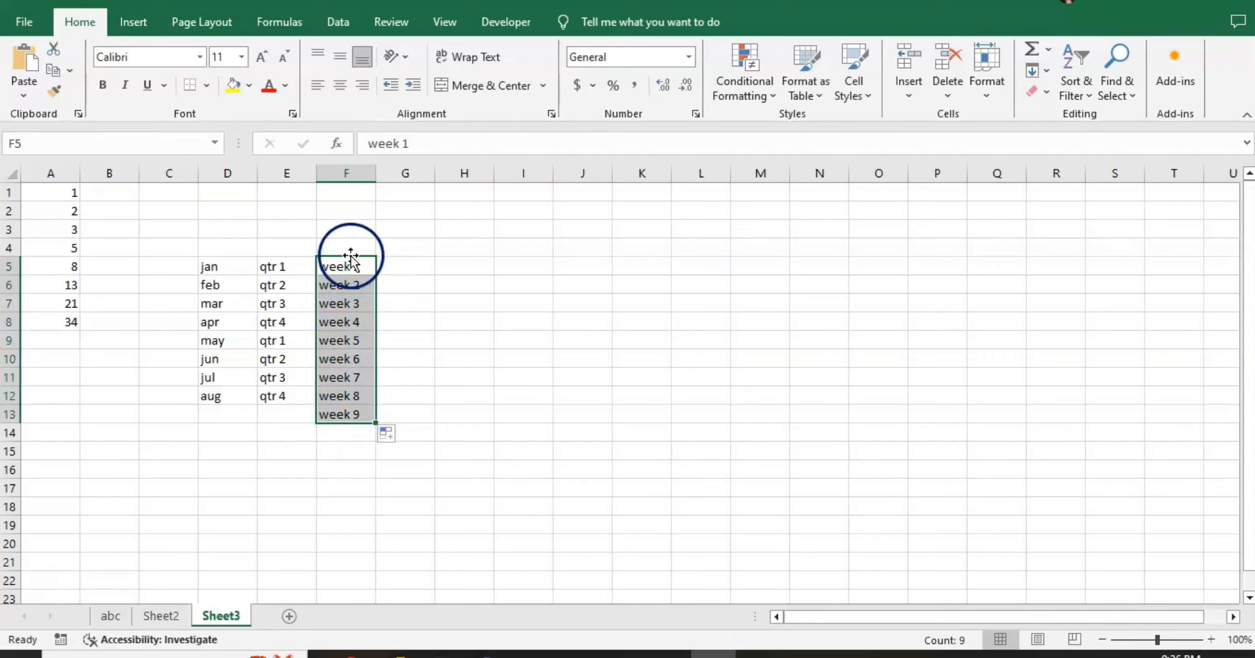
# Enter 10 in cell H7 and move on to the neighbouring cell I7
pyautogui.click(427, 300)
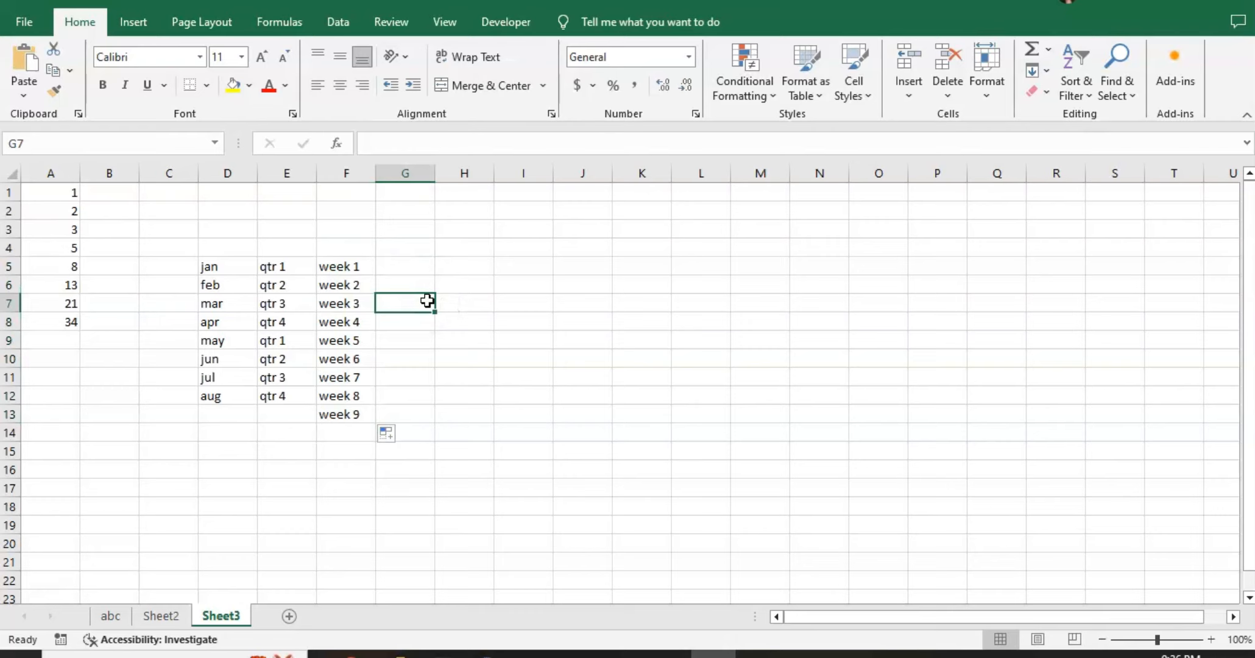
pyautogui.press('Right')
pyautogui.write('1')
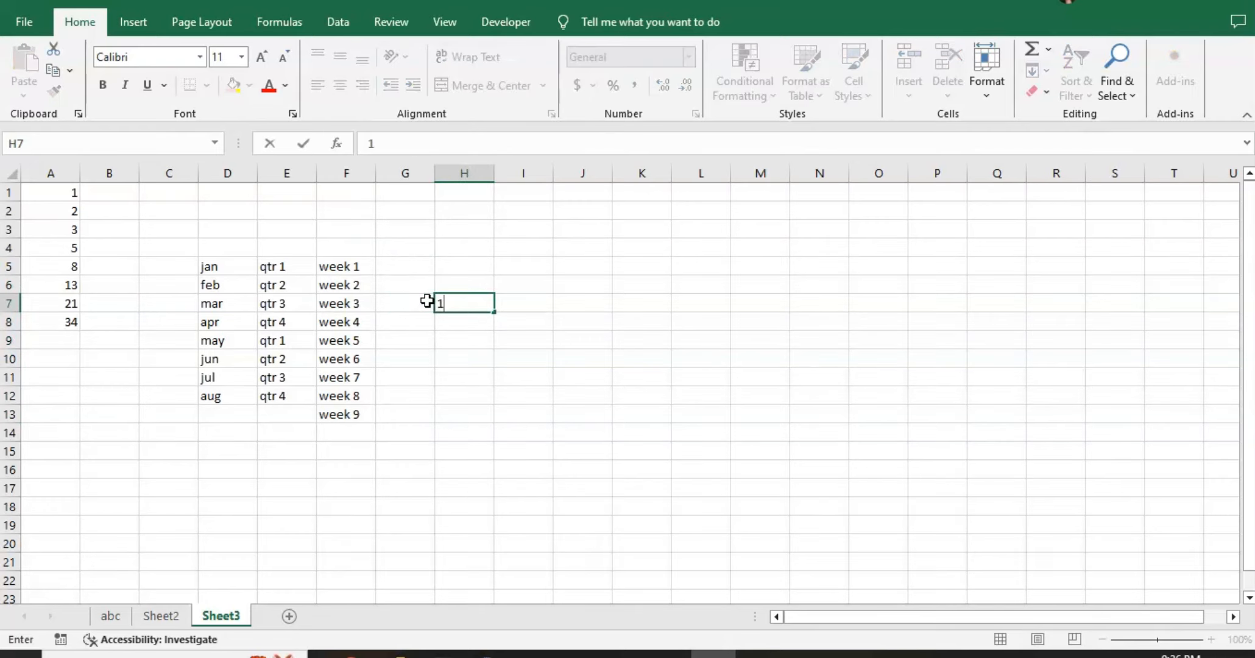
pyautogui.press('Tab')
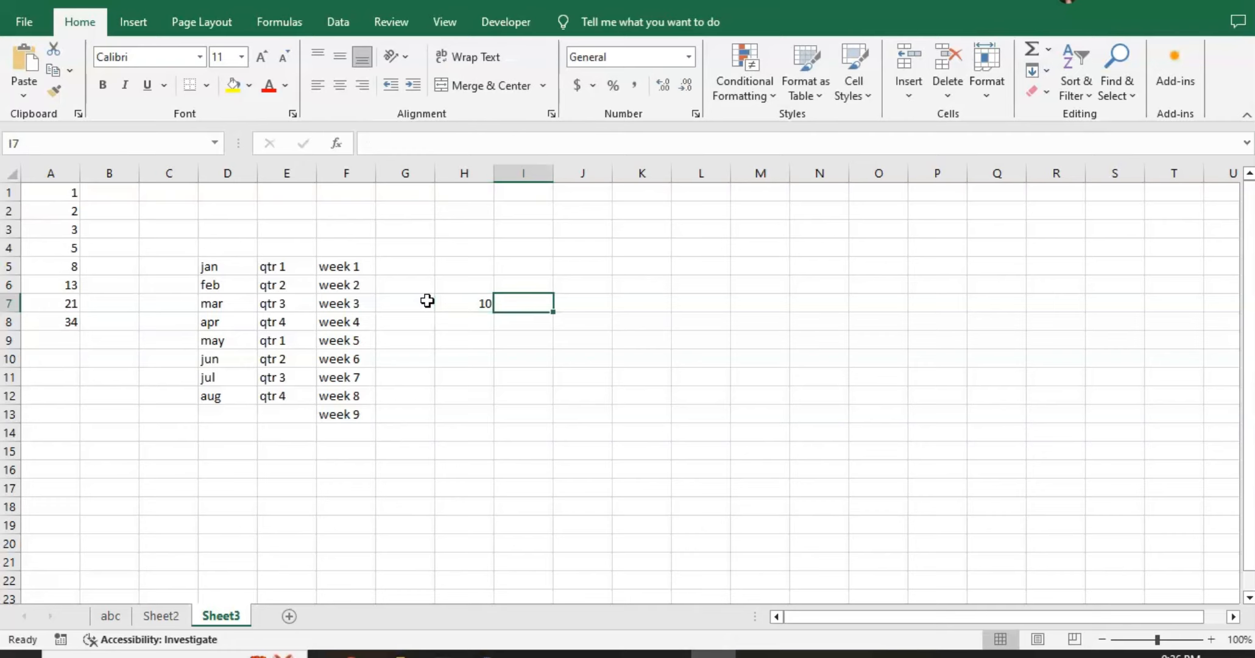
# Enter 30 in cell I7 and extend the 10, 30 number series across row 7 to M7
pyautogui.write('30')
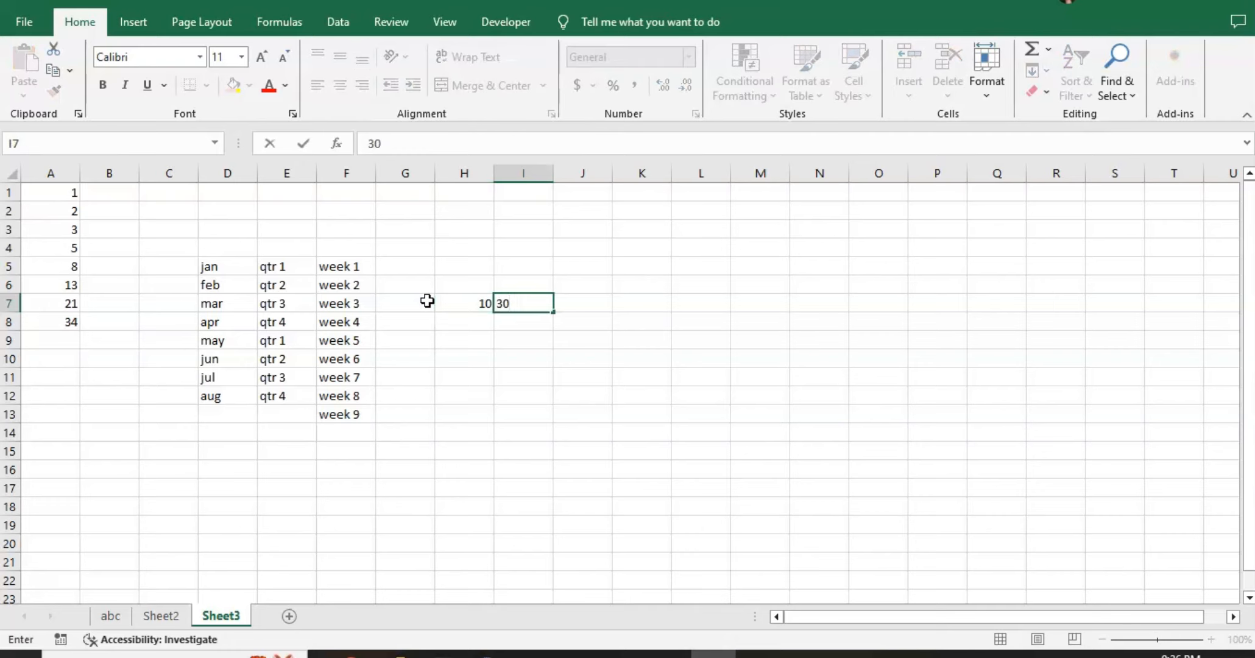
pyautogui.press('Tab')
pyautogui.moveTo(457, 306); pyautogui.dragTo(520, 311)
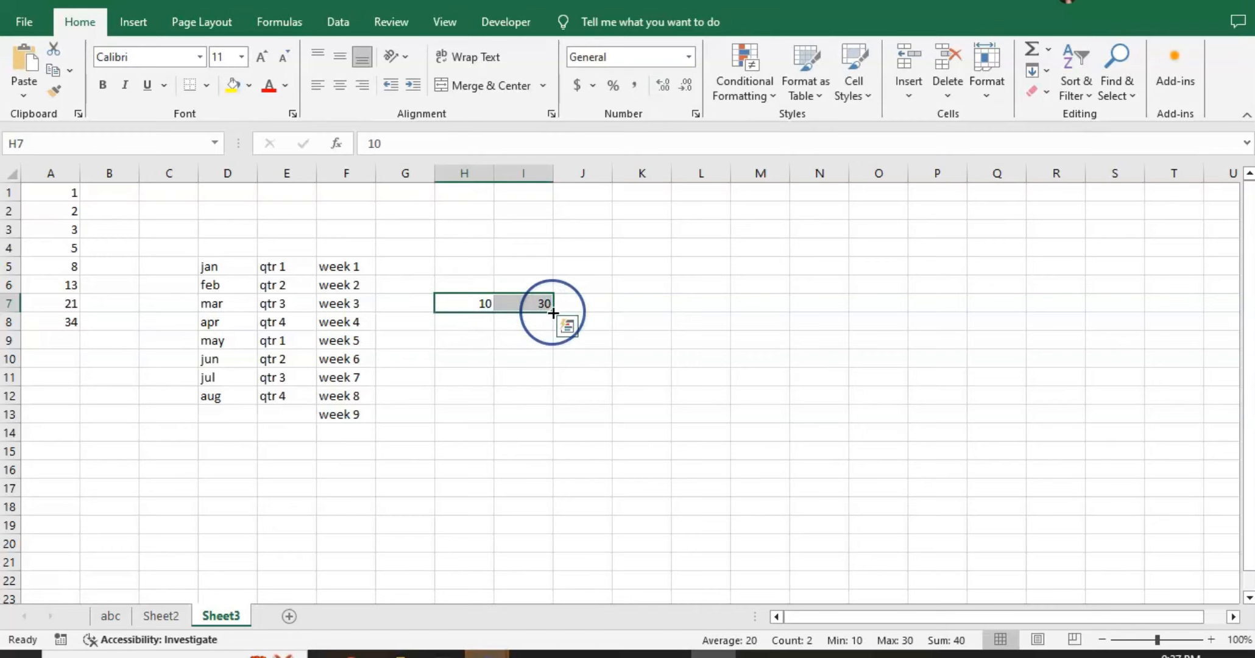
pyautogui.moveTo(554, 312); pyautogui.dragTo(788, 314)
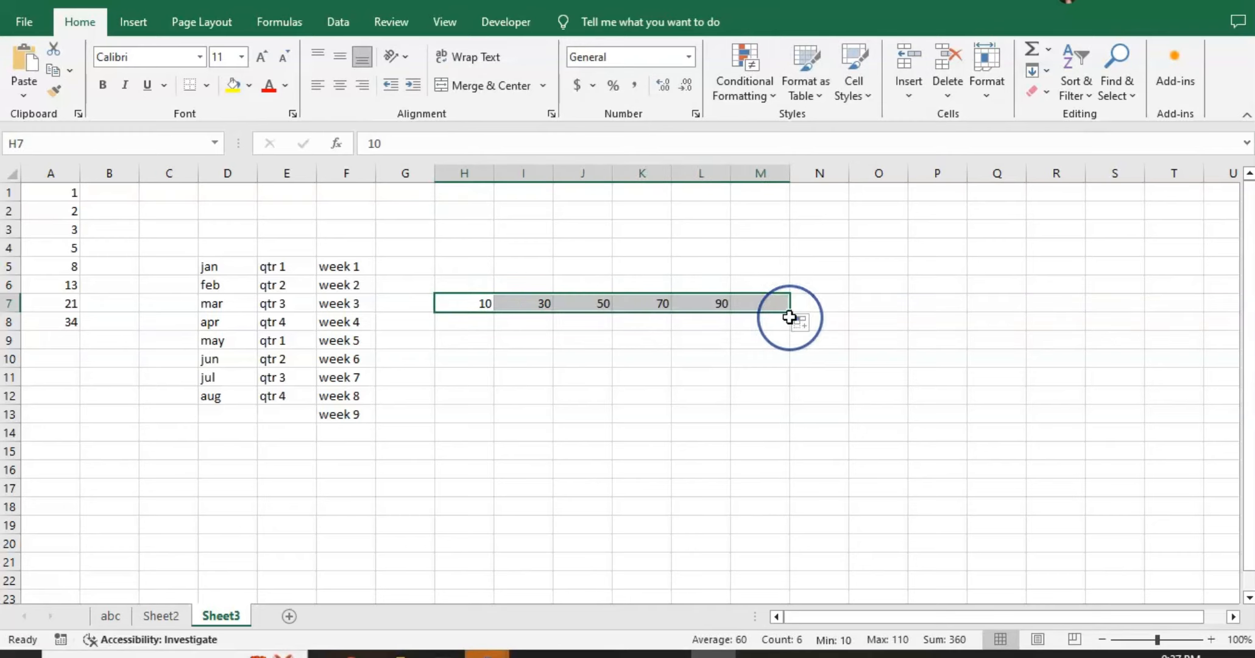
# Go through the numbers in H7 to M7 to examine the increment the filled series follows
pyautogui.click(479, 301)
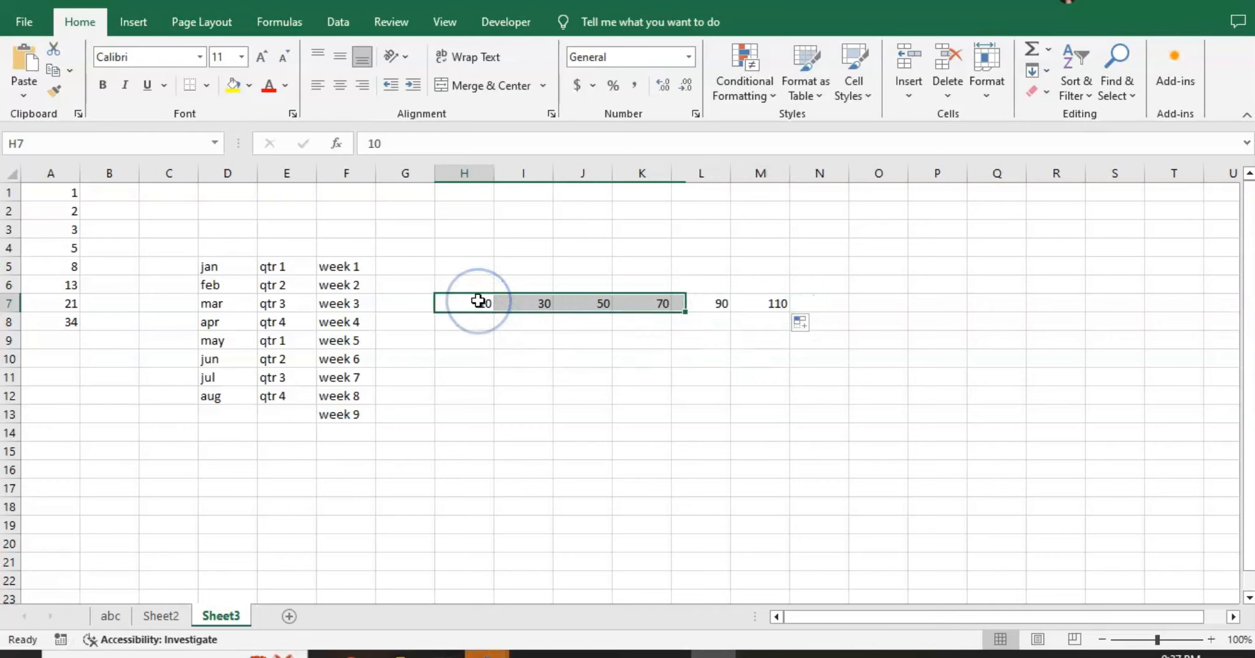
pyautogui.click(522, 303)
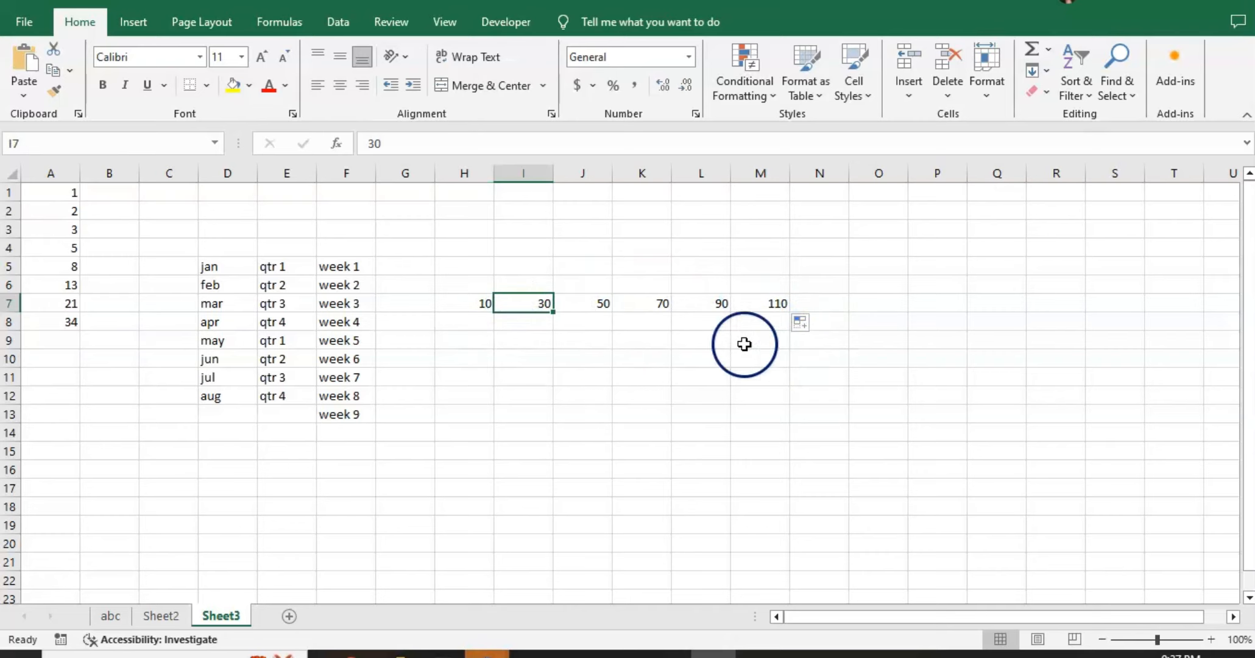
pyautogui.click(455, 299)
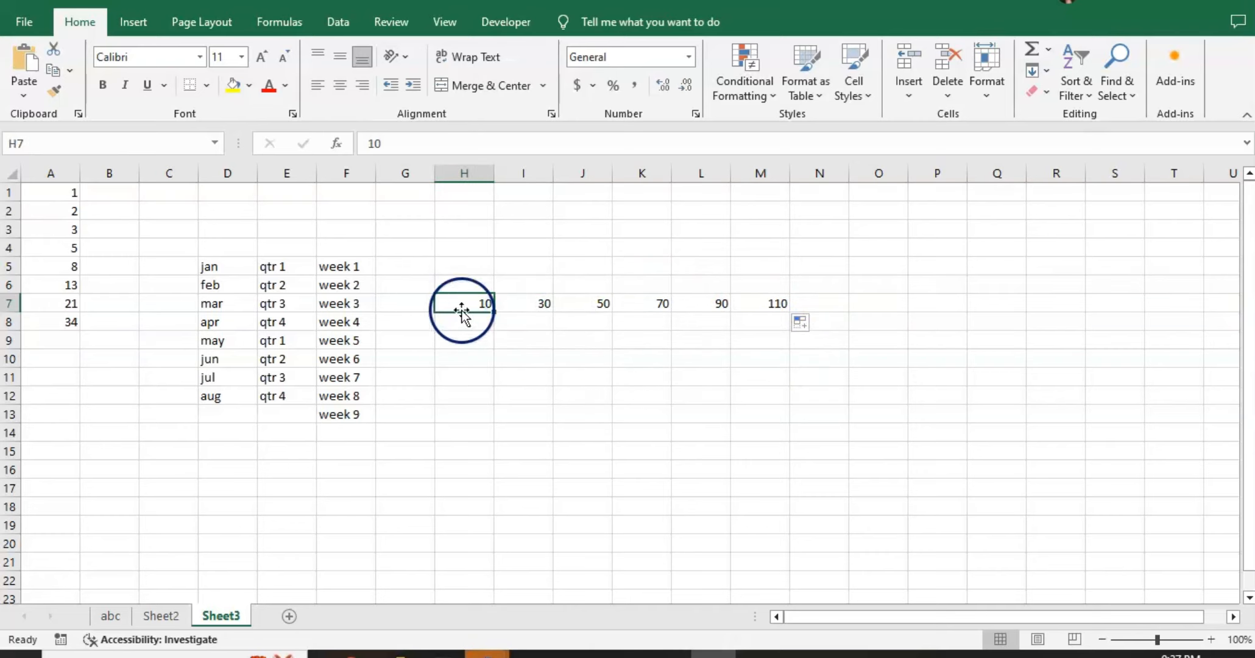
pyautogui.click(515, 305)
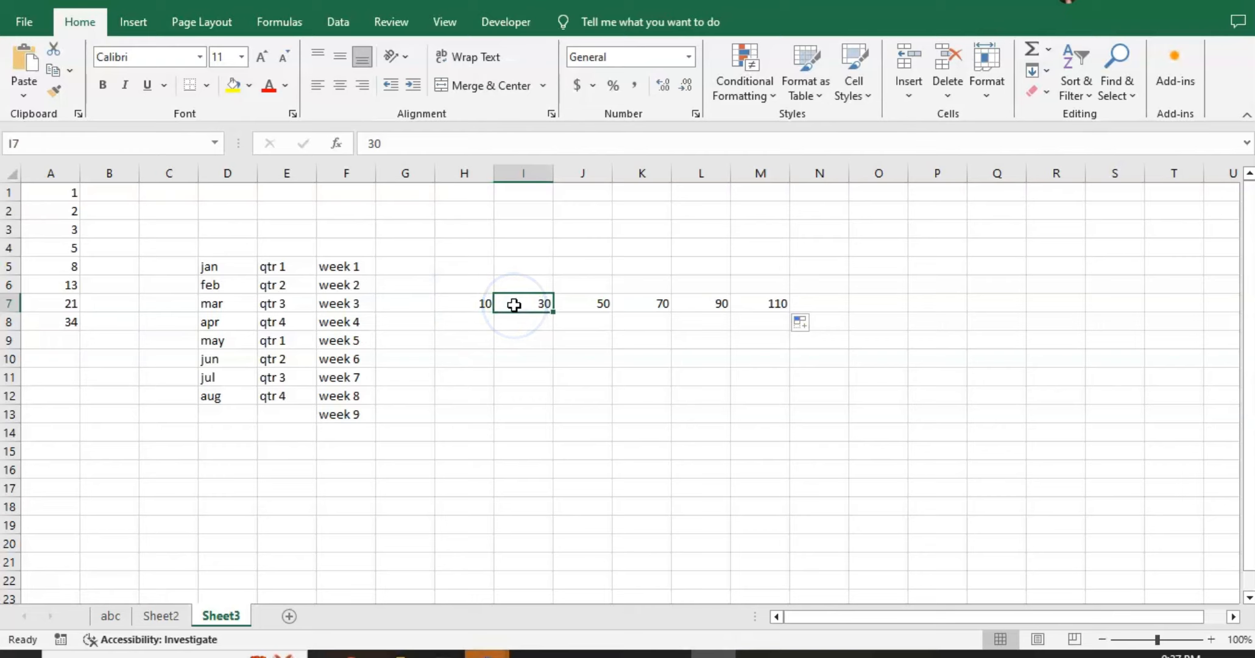
pyautogui.click(579, 303)
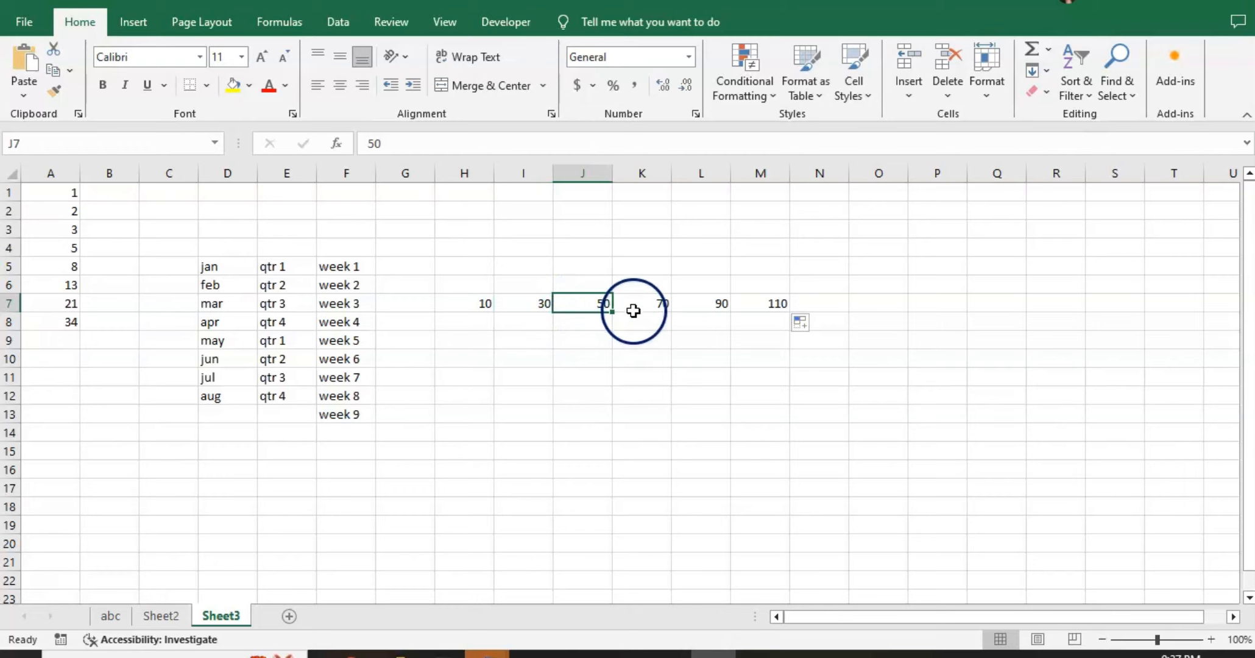
pyautogui.click(657, 306)
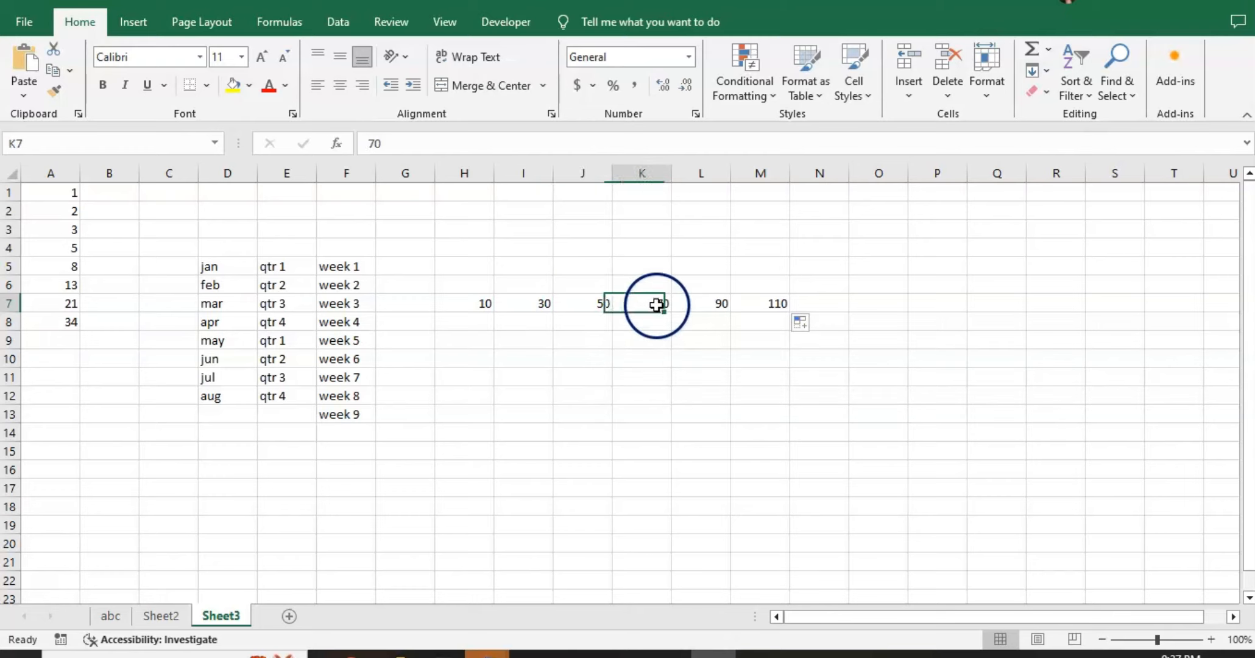
pyautogui.click(465, 301)
pyautogui.moveTo(464, 301); pyautogui.dragTo(759, 345)
pyautogui.click(405, 452)
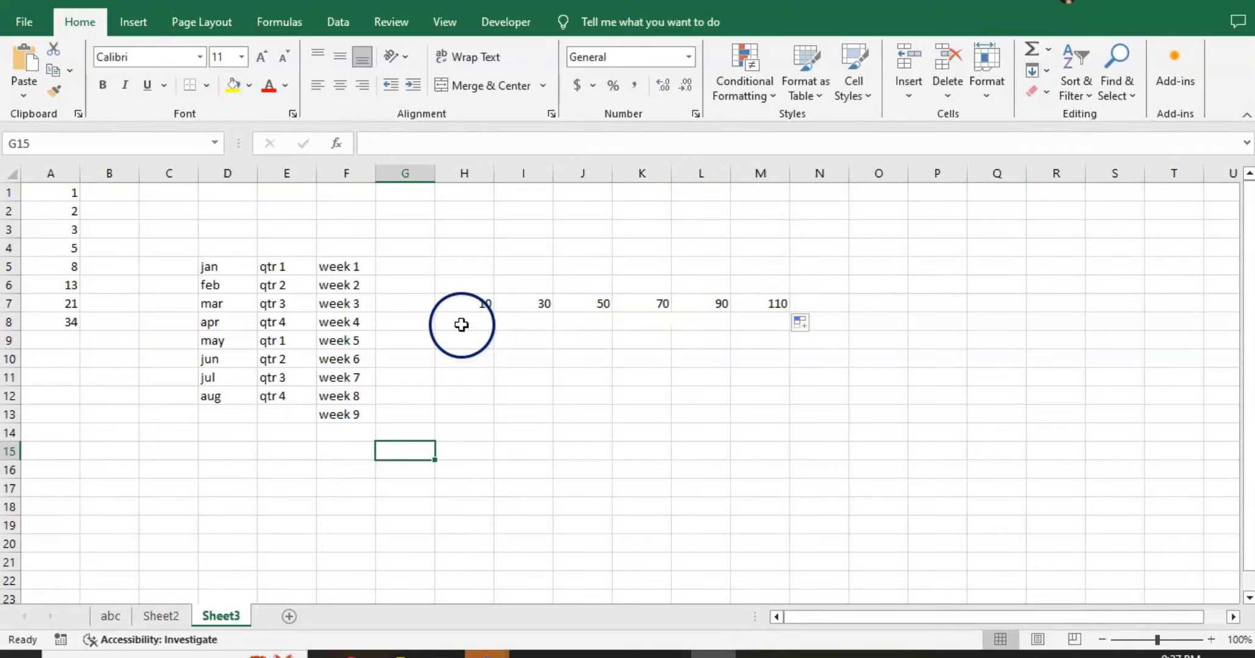
# Enter 20 in H8 and 40 in I8, and extend them as a number series across to M8
pyautogui.click(461, 319)
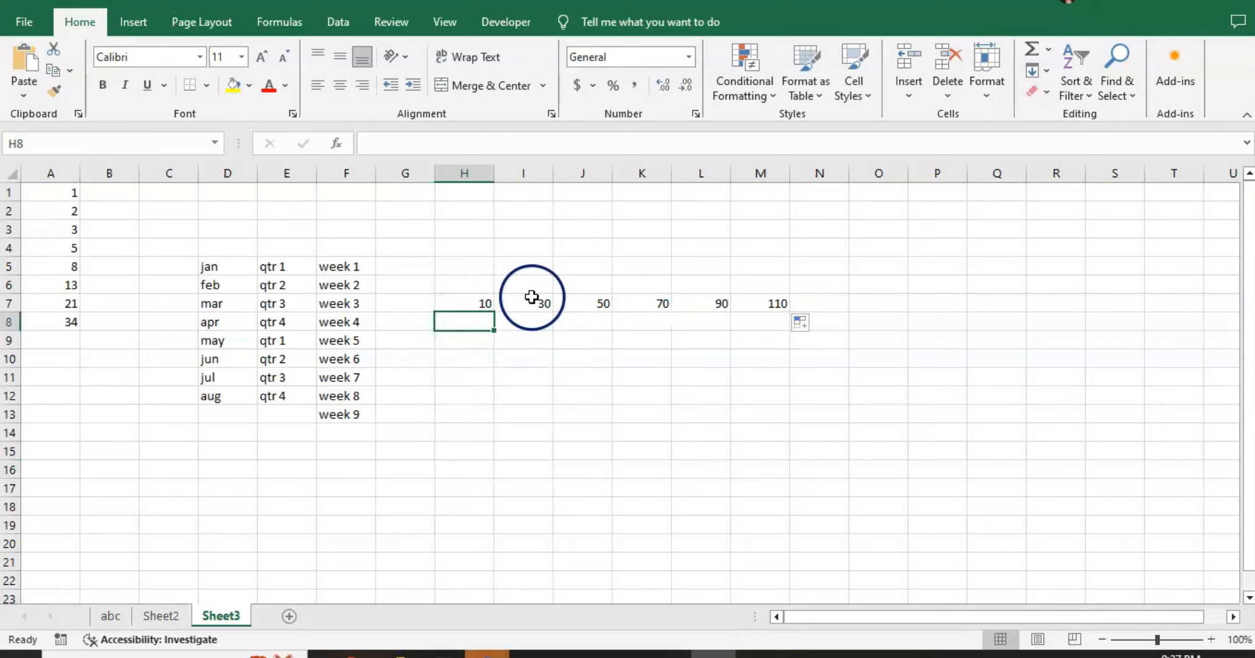
pyautogui.write('2')
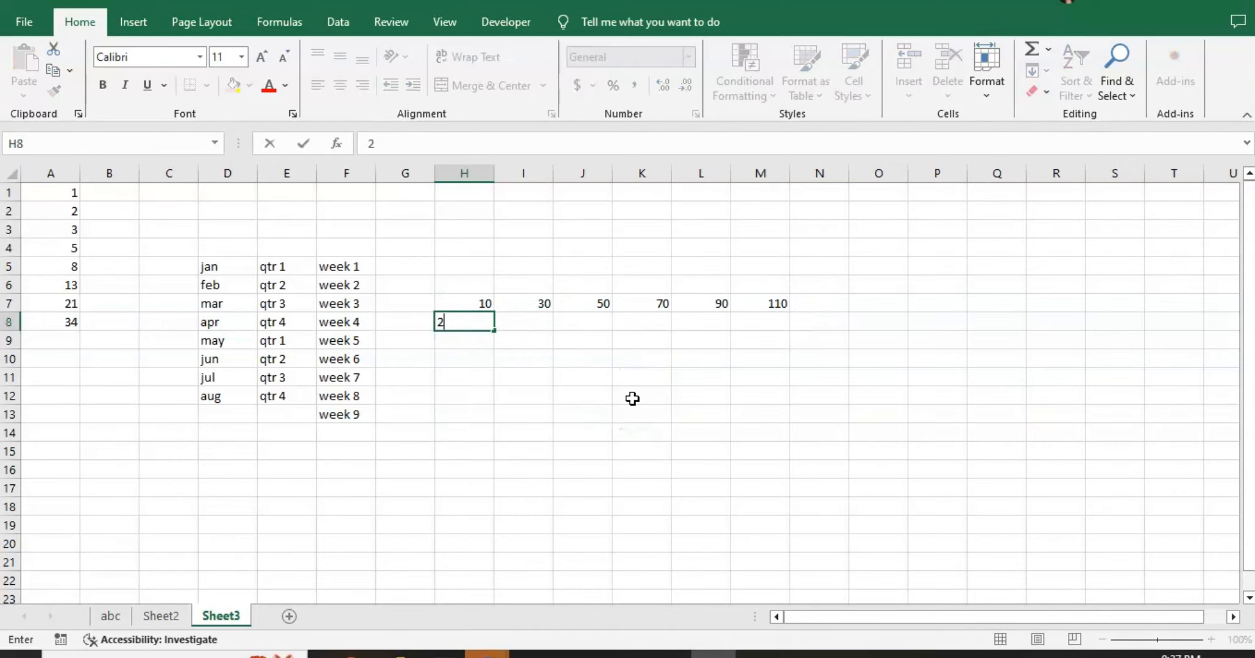
pyautogui.write('0')
pyautogui.press('Tab')
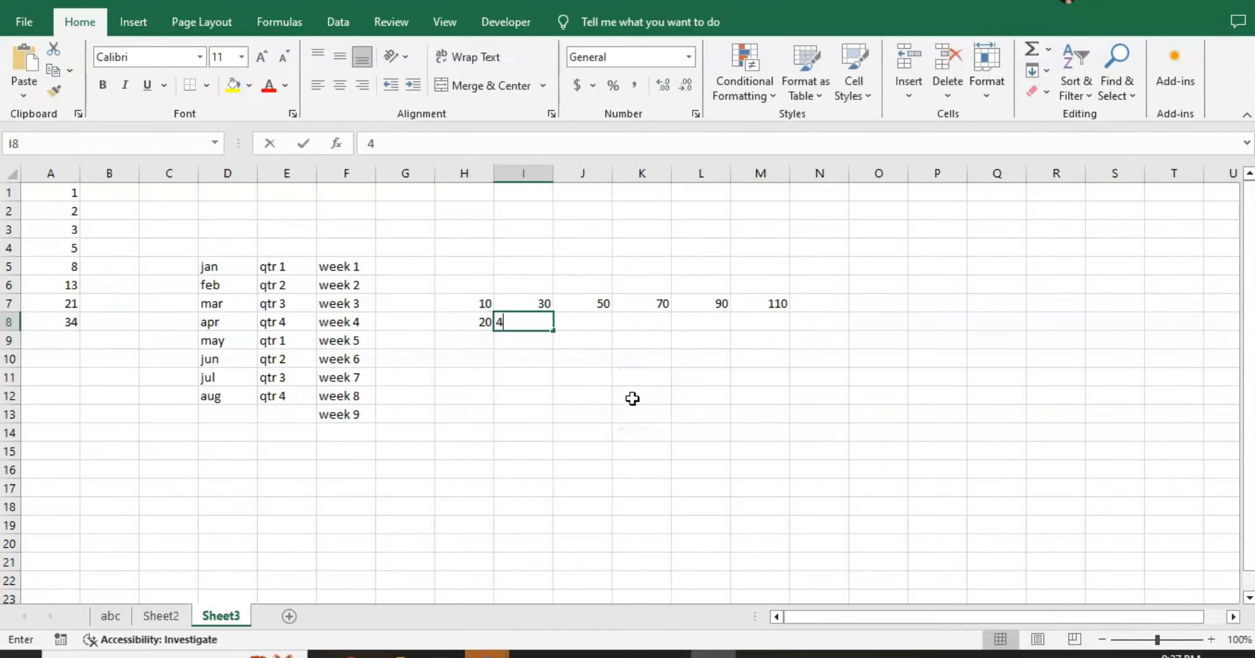
pyautogui.write('40')
pyautogui.press('Return')
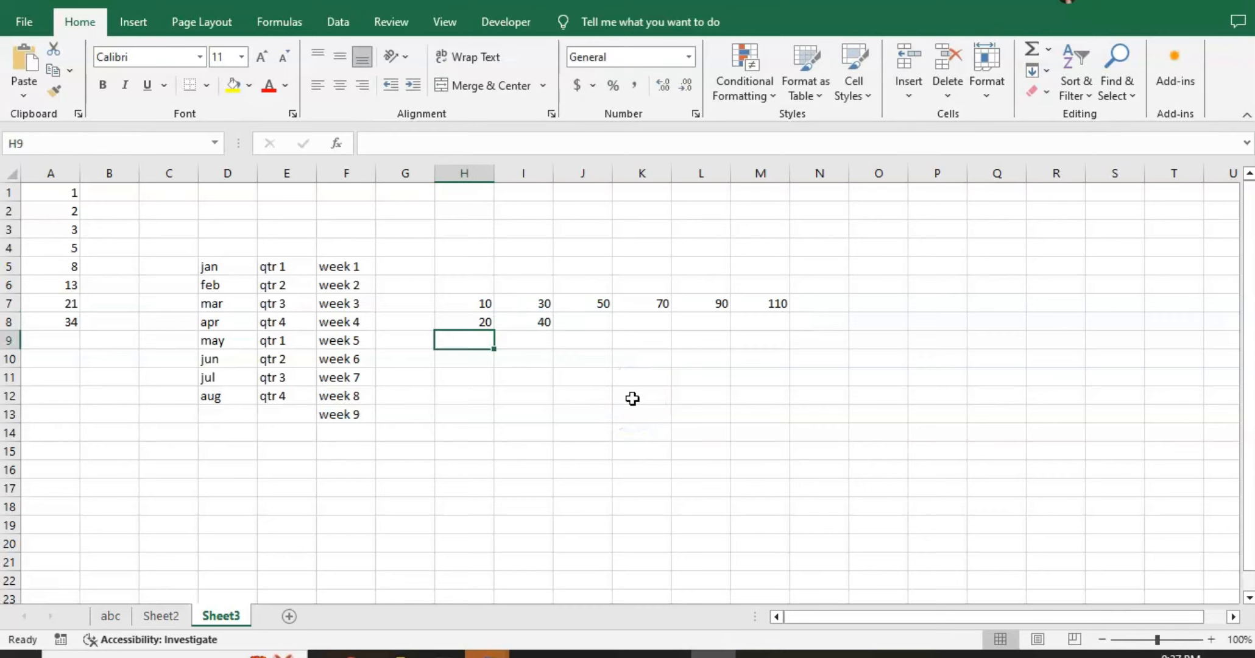
pyautogui.click(478, 321)
pyautogui.moveTo(478, 322); pyautogui.dragTo(792, 351)
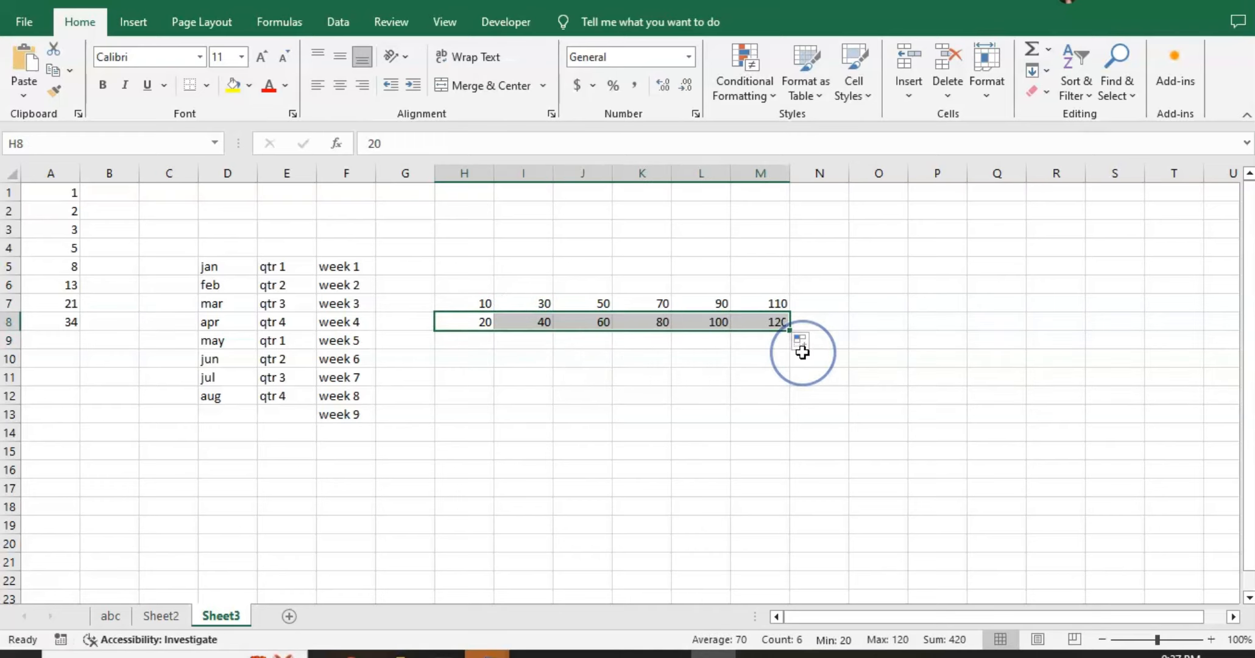
pyautogui.click(709, 397)
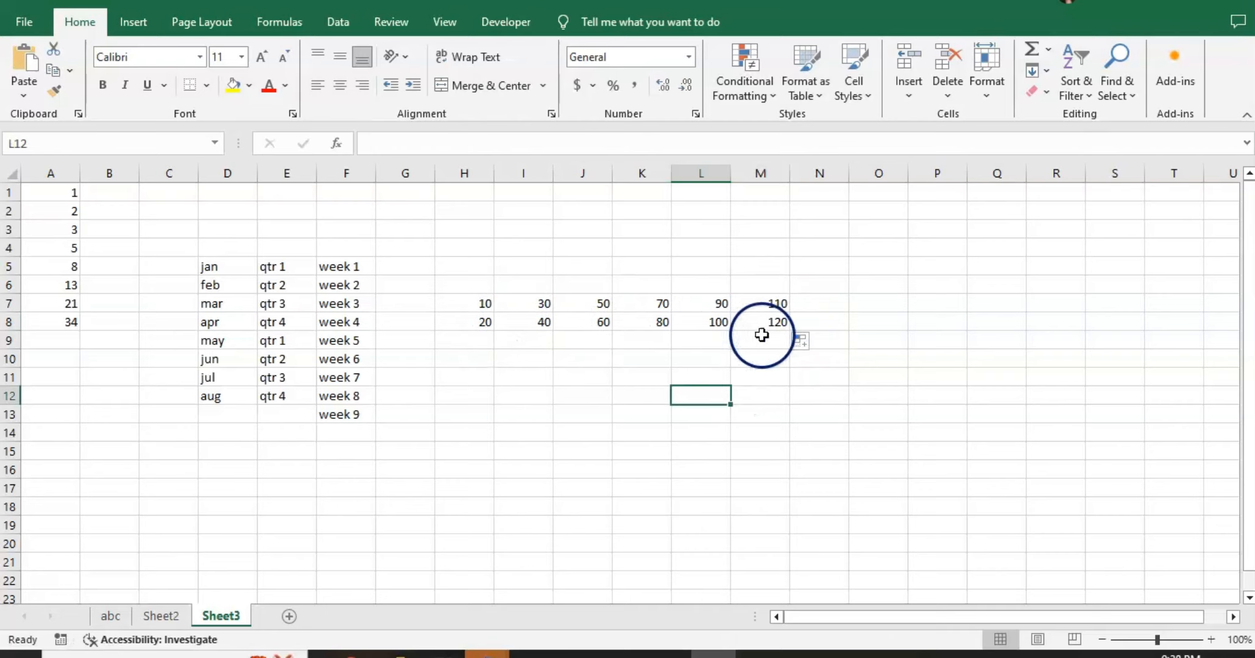
# Add H7:H8 with a SUM formula in cell H9 and copy the formula across row 9 to M9
pyautogui.click(482, 339)
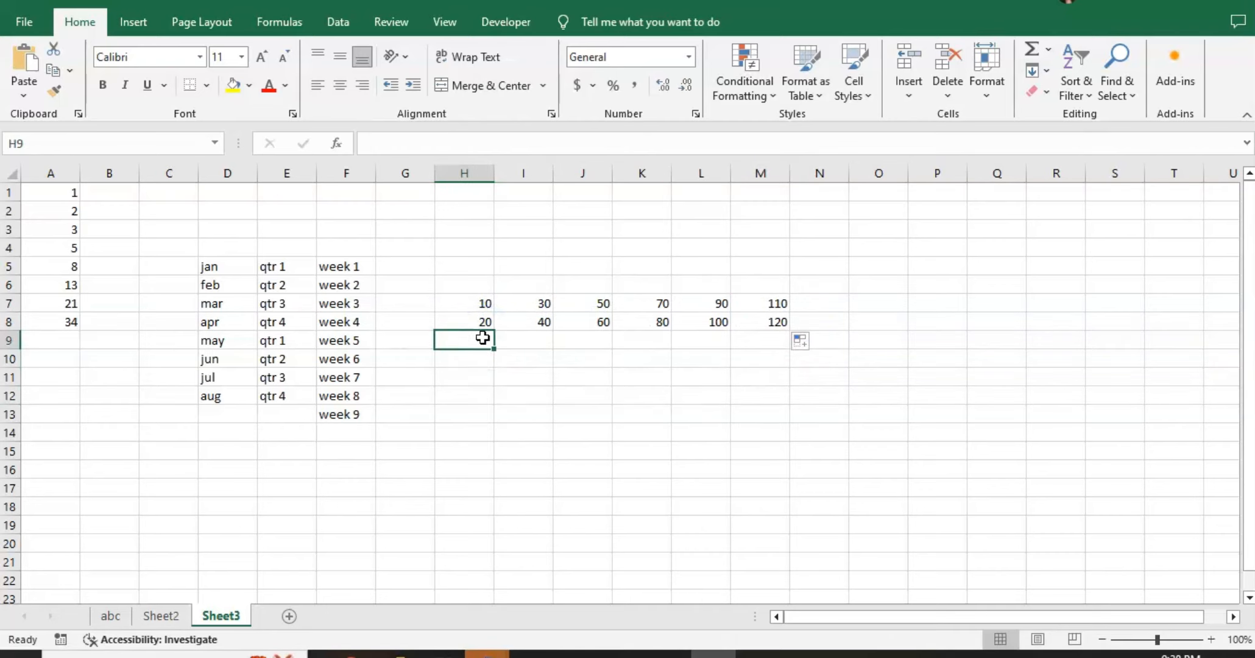
pyautogui.write('=')
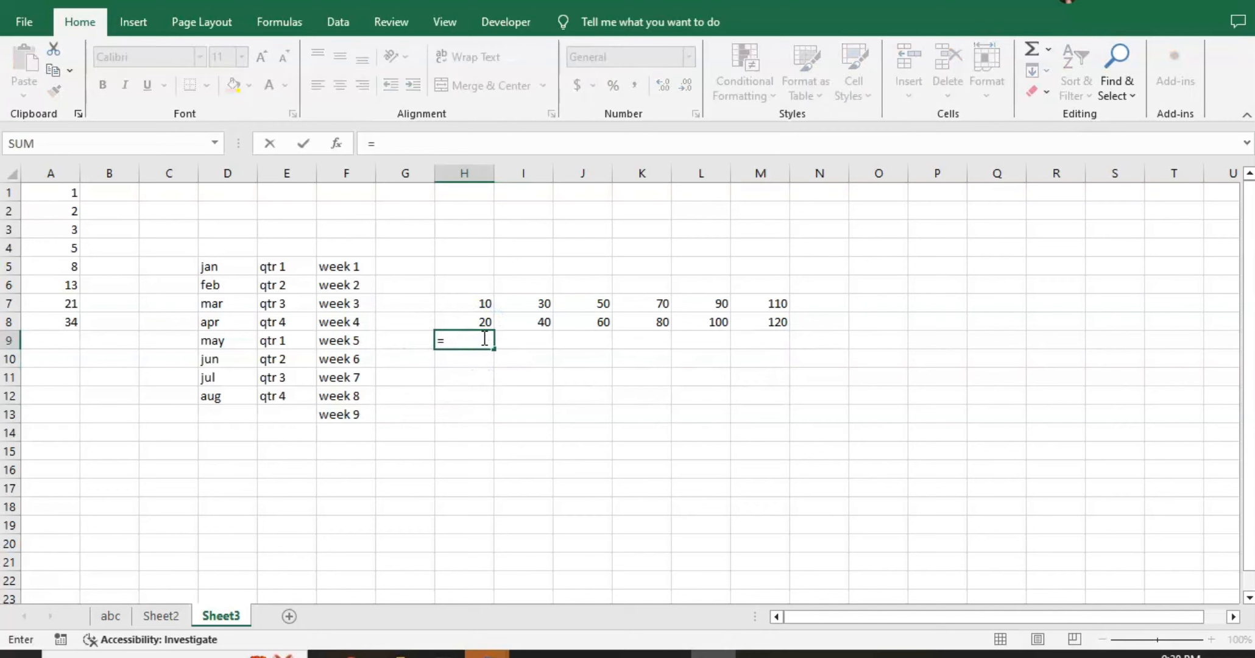
pyautogui.write('sum')
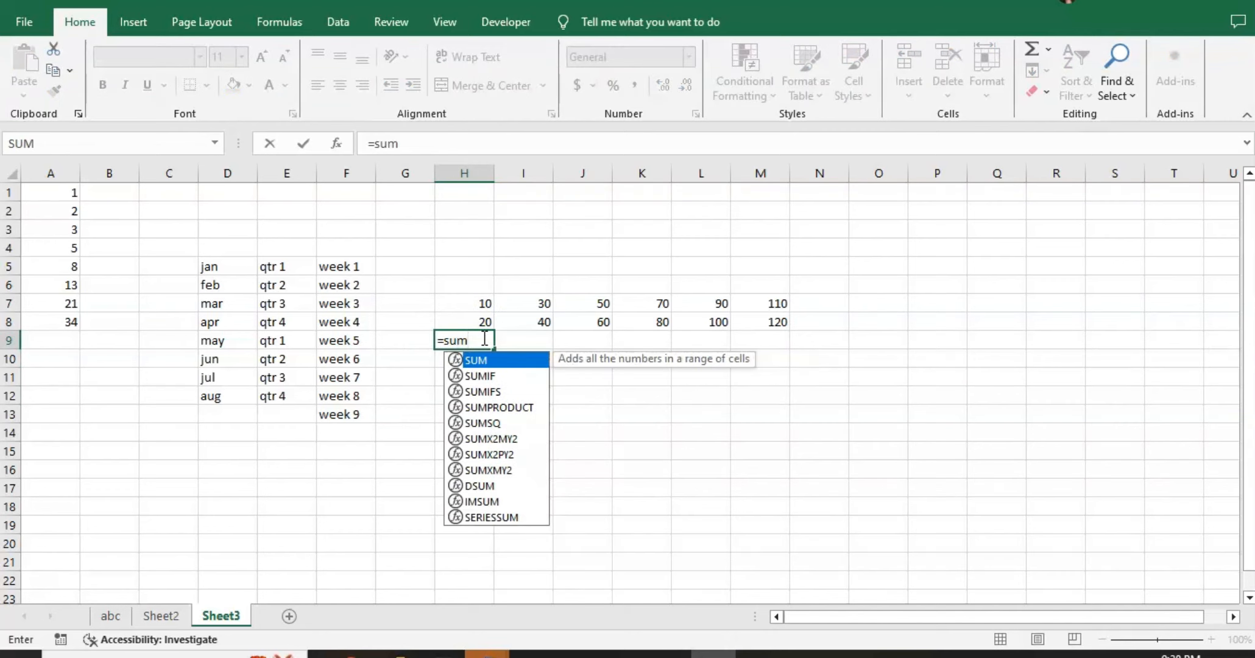
pyautogui.write('(')
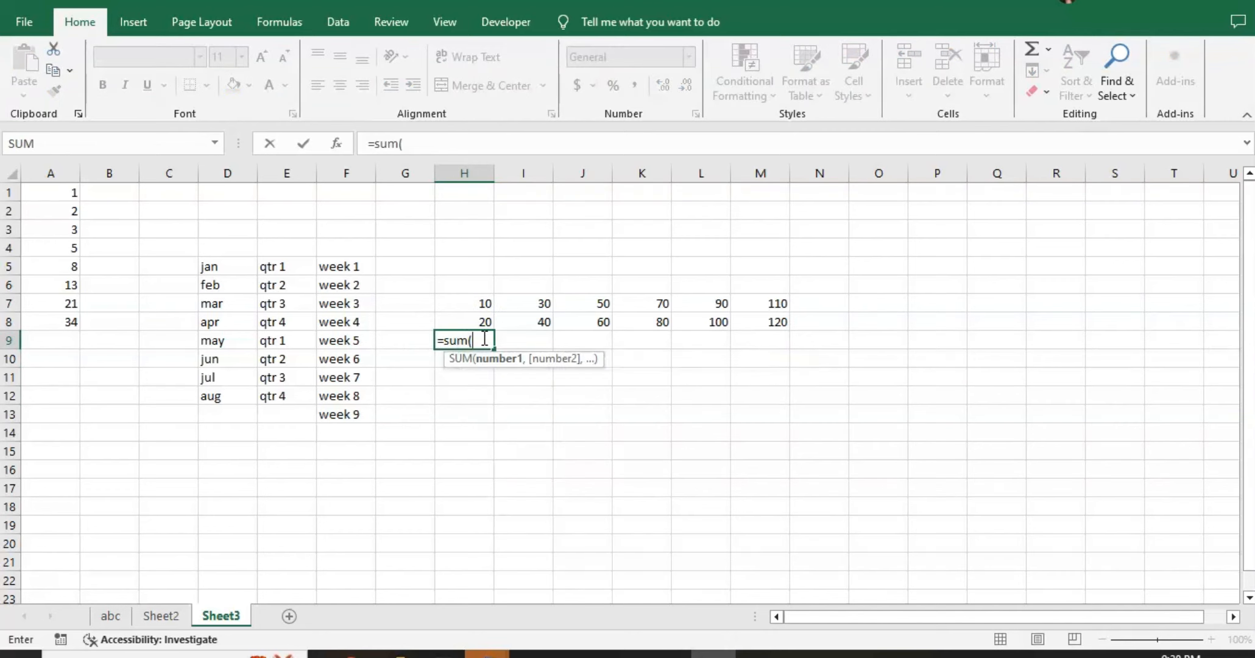
pyautogui.press('Up')
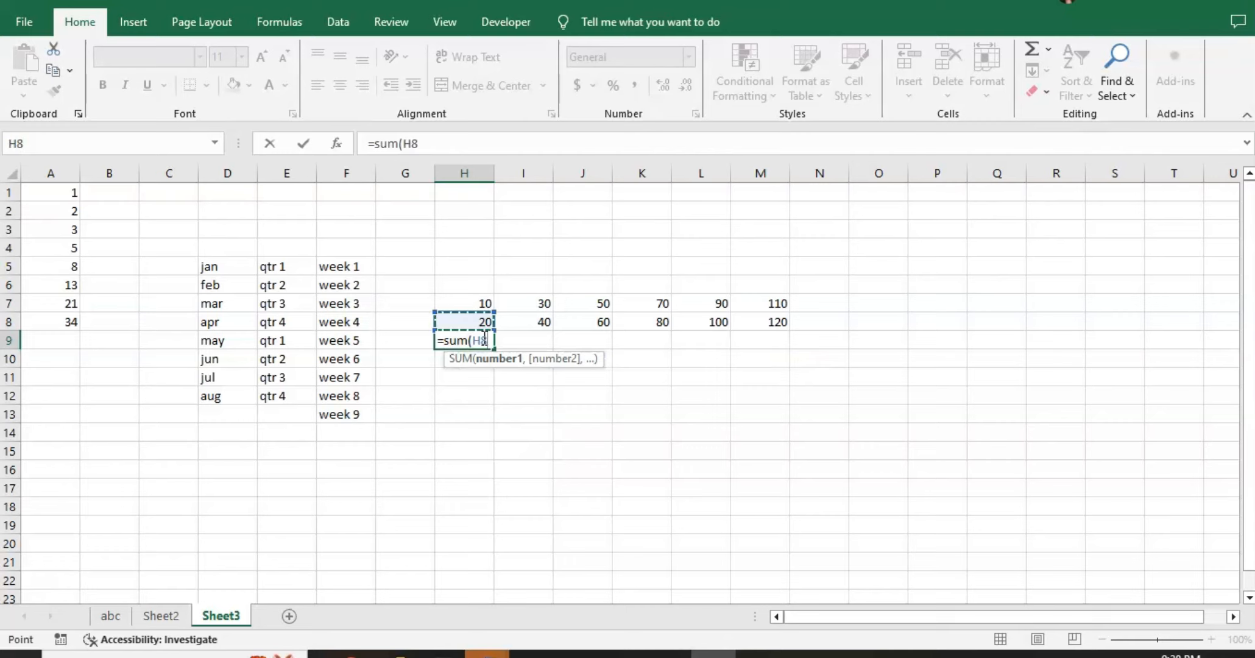
pyautogui.hotkey('shift', 'Up')
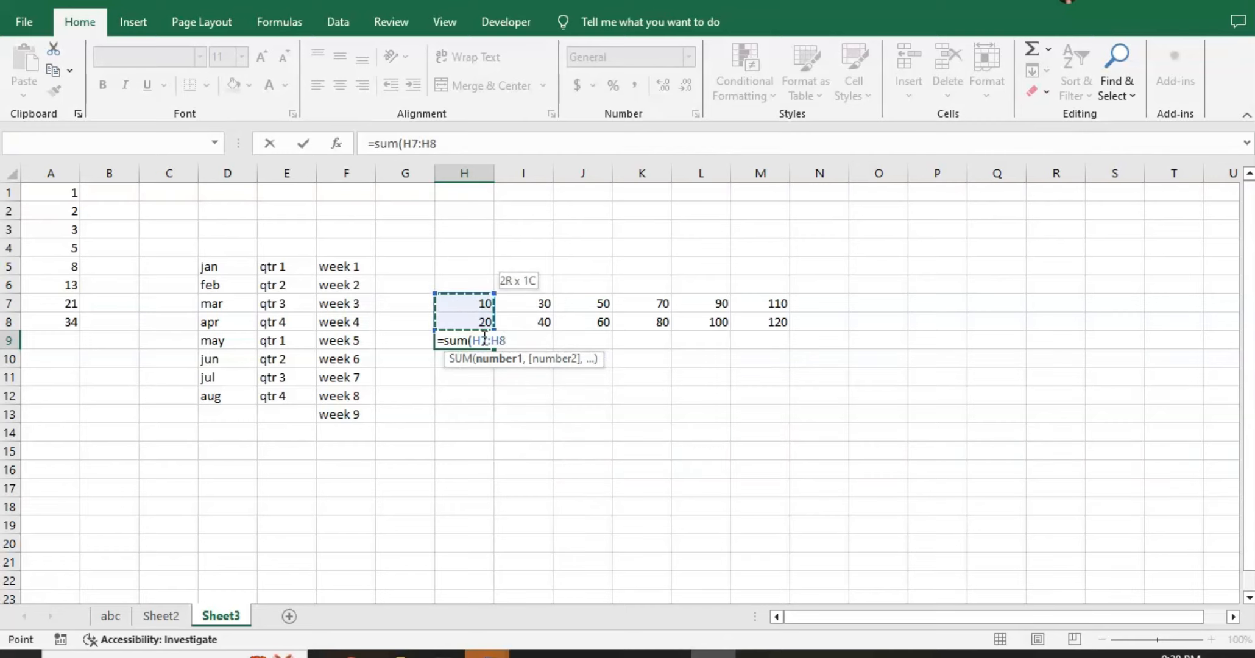
pyautogui.press('Return')
pyautogui.click(479, 339)
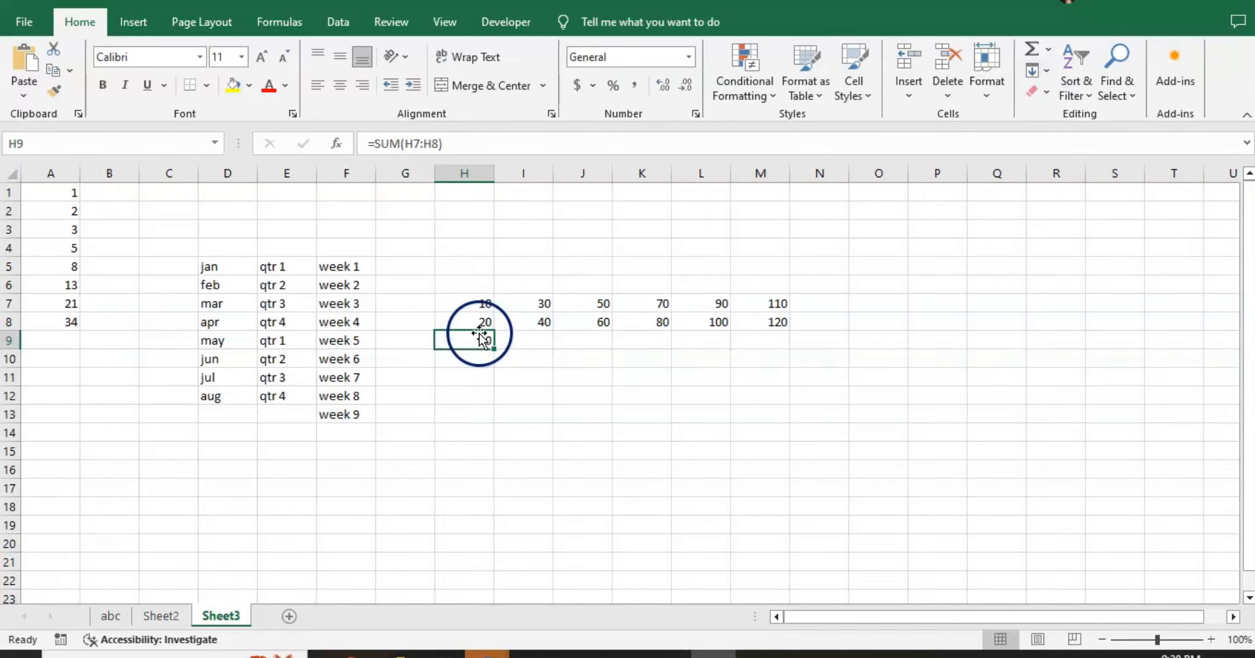
pyautogui.moveTo(494, 349); pyautogui.dragTo(793, 374)
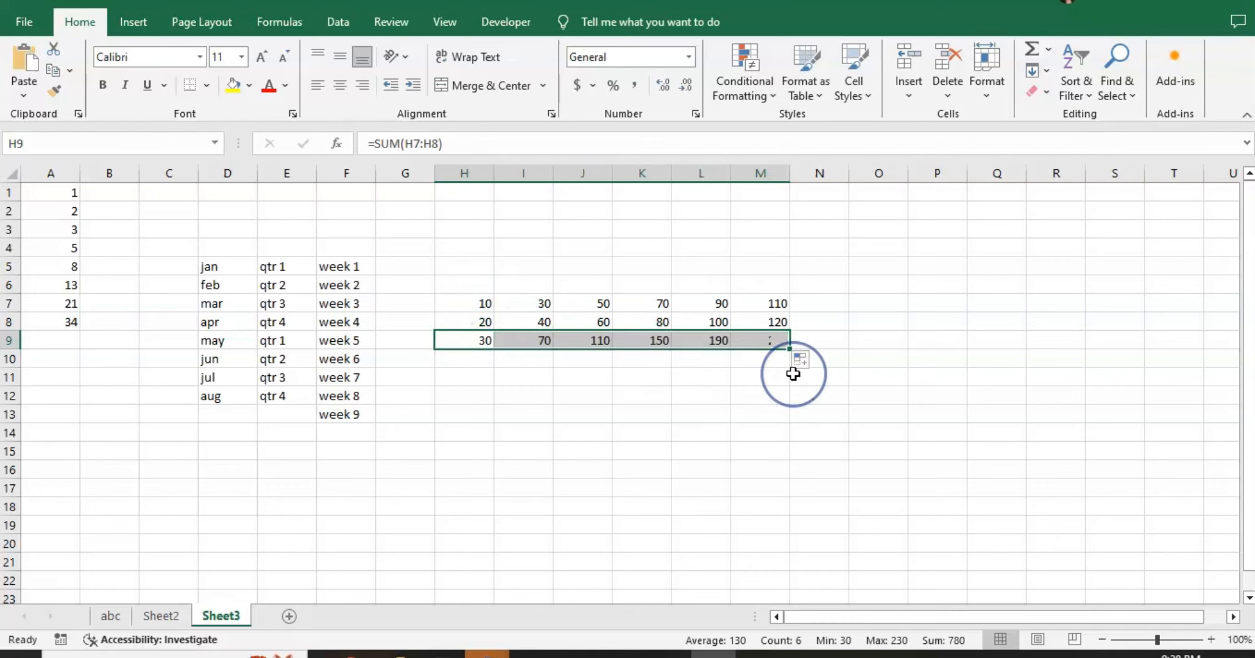
# Go through the copied SUM formulas in row 9 and the numbers above them to examine how the references adjust
pyautogui.click(523, 340)
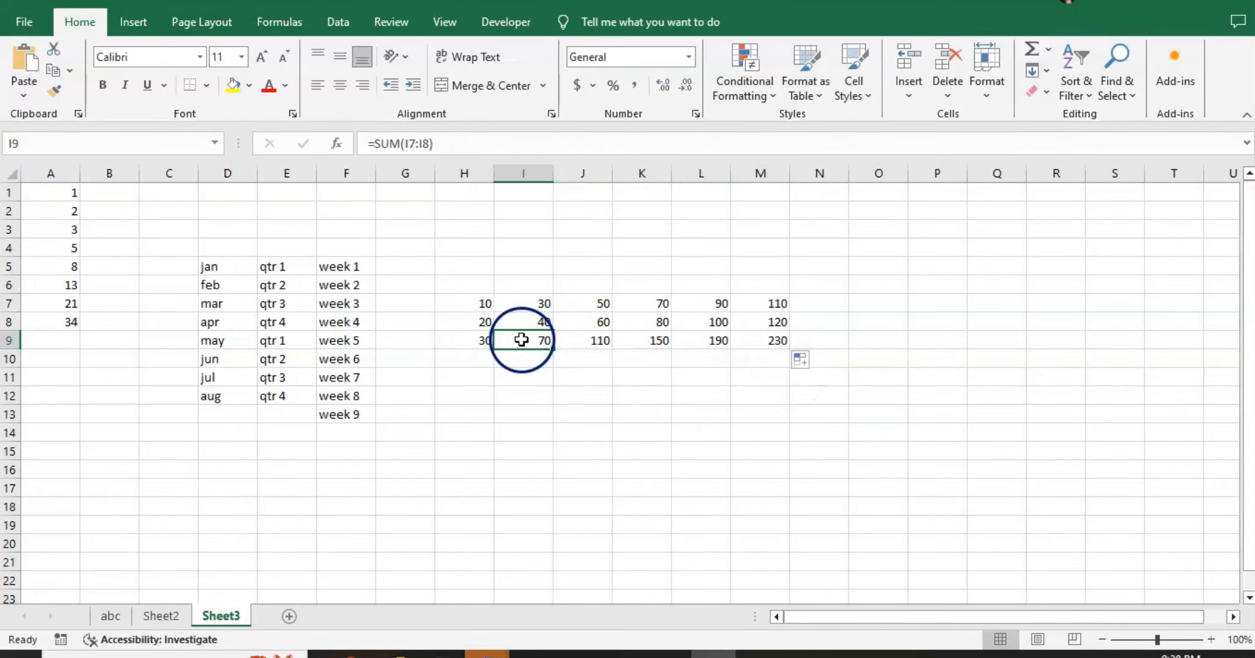
pyautogui.press('Up')
pyautogui.press('Up')
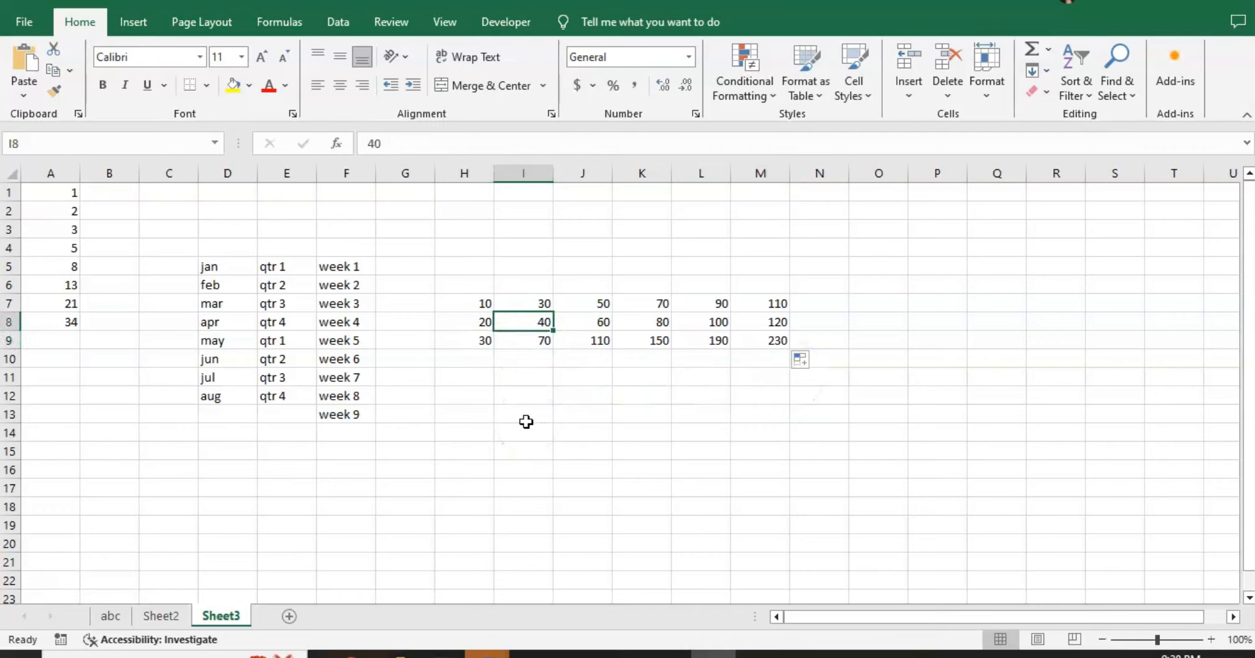
pyautogui.press('Down')
pyautogui.press('Down')
pyautogui.press('Right')
pyautogui.press('Right')
pyautogui.press('Right')
pyautogui.press('Right')
pyautogui.press('Right')
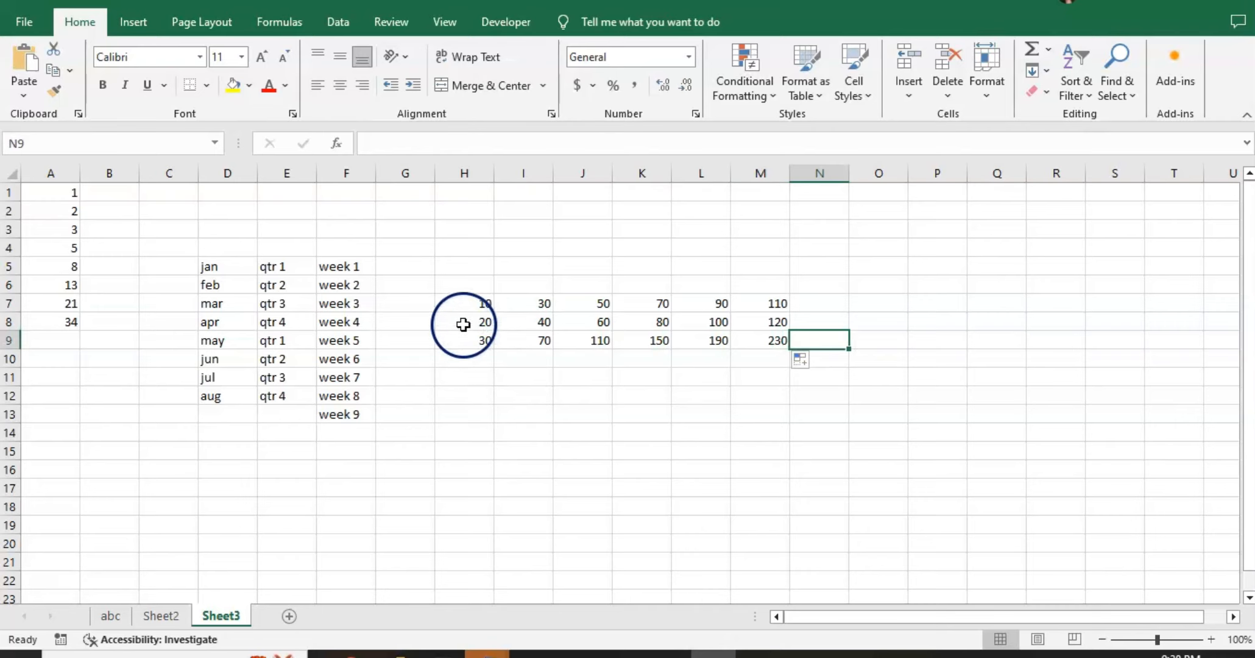
pyautogui.moveTo(463, 304); pyautogui.dragTo(778, 344)
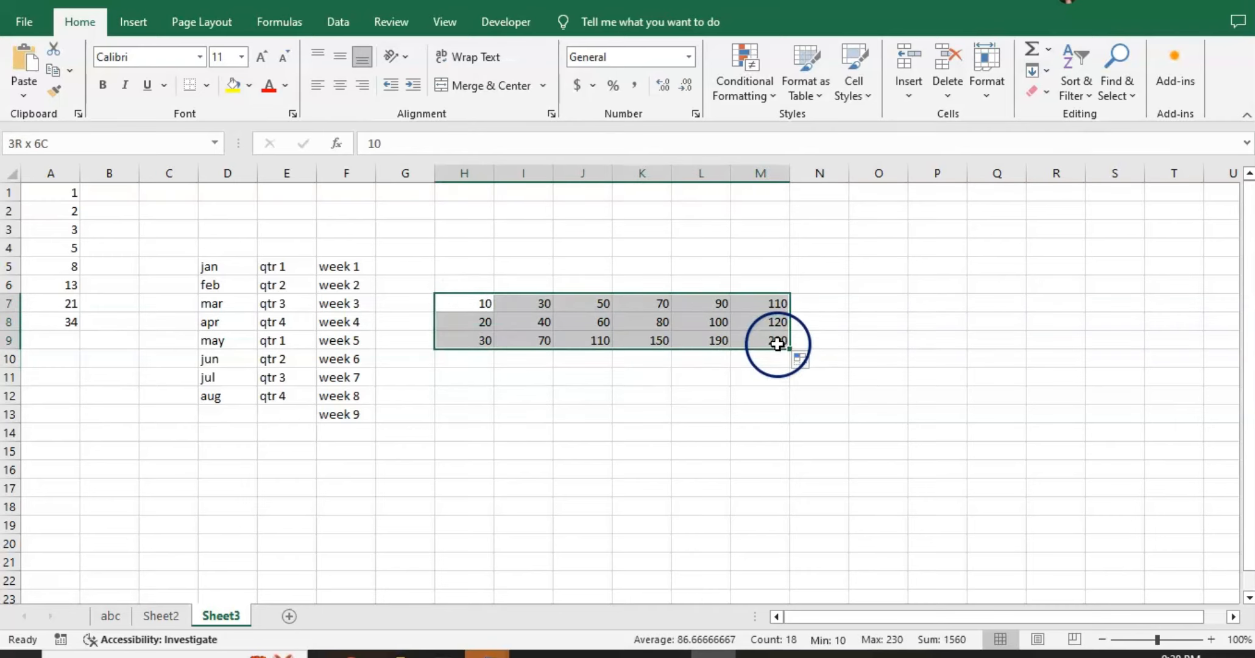
# Enter apple in cell K13 and fill the text down to K21
pyautogui.click(639, 416)
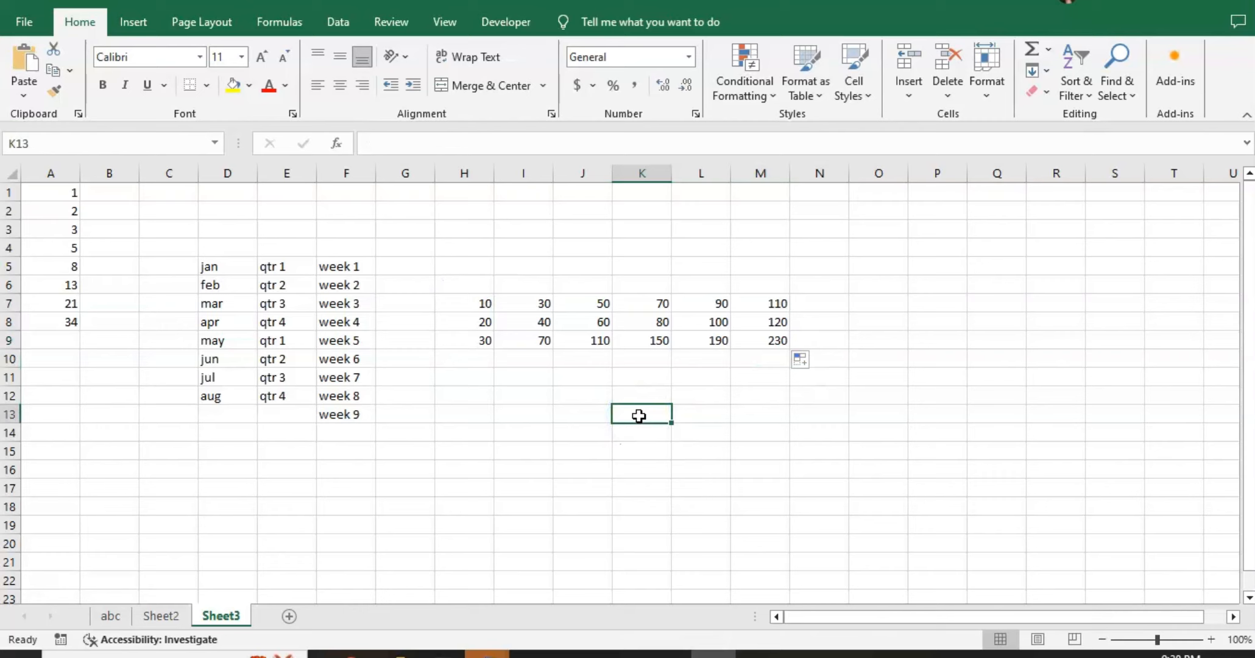
pyautogui.write('apple')
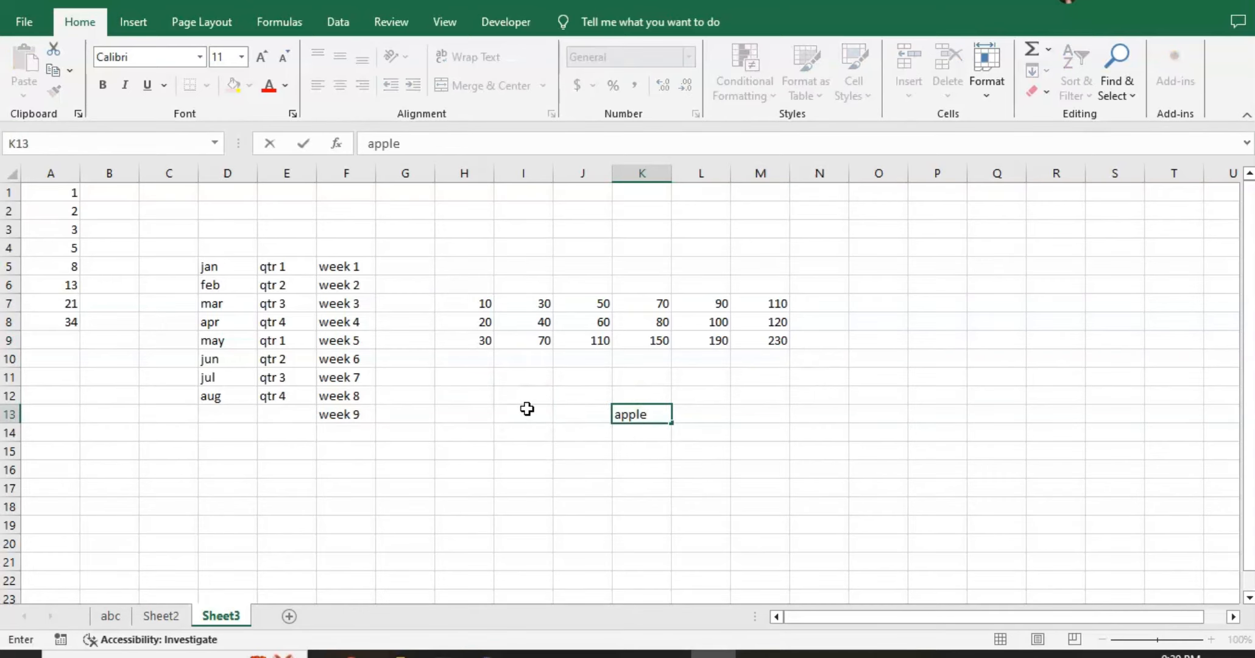
pyautogui.click(664, 414)
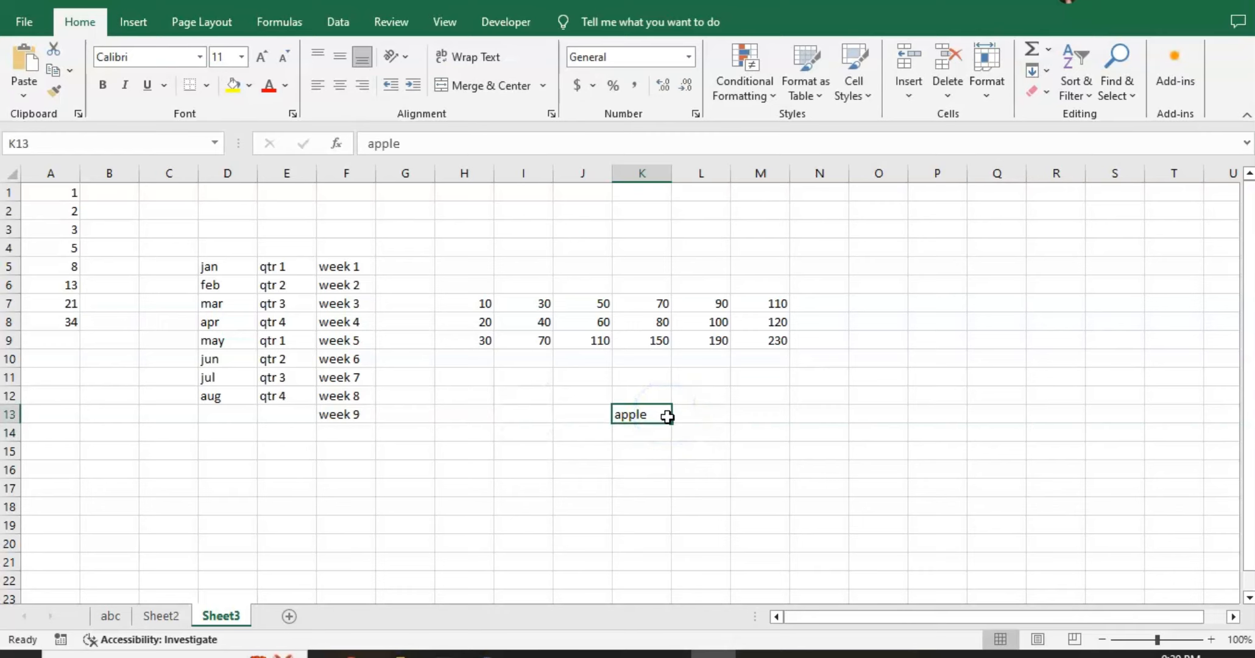
pyautogui.moveTo(672, 424); pyautogui.dragTo(649, 579)
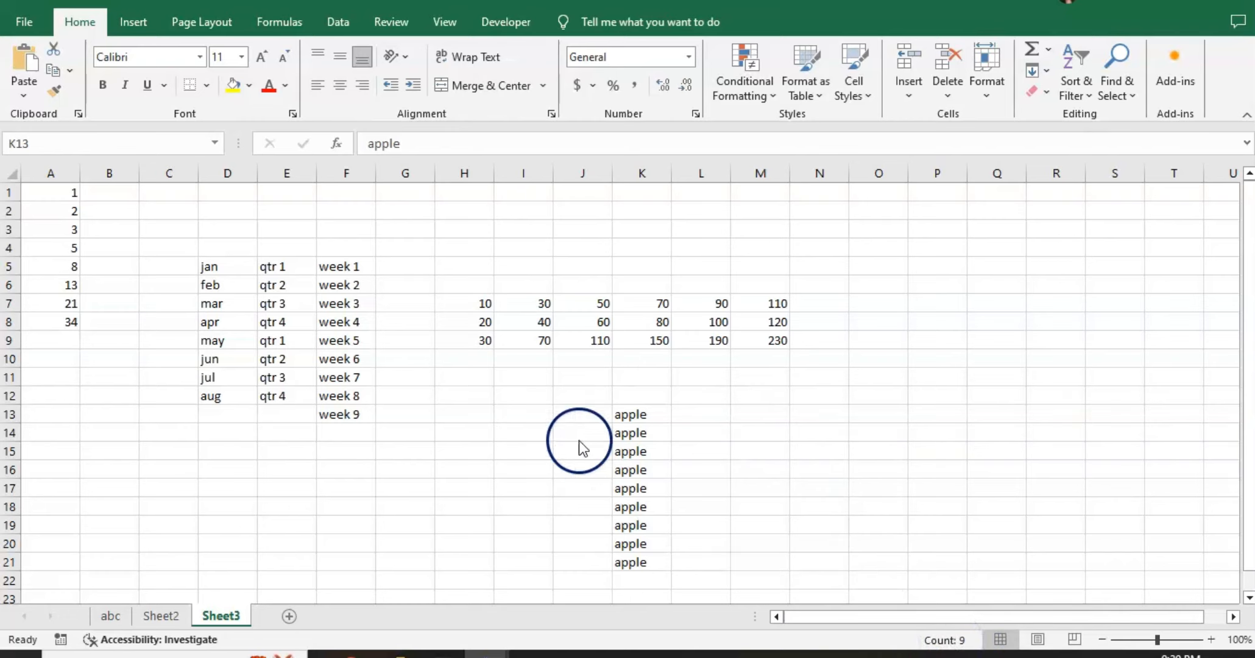
pyautogui.click(641, 411)
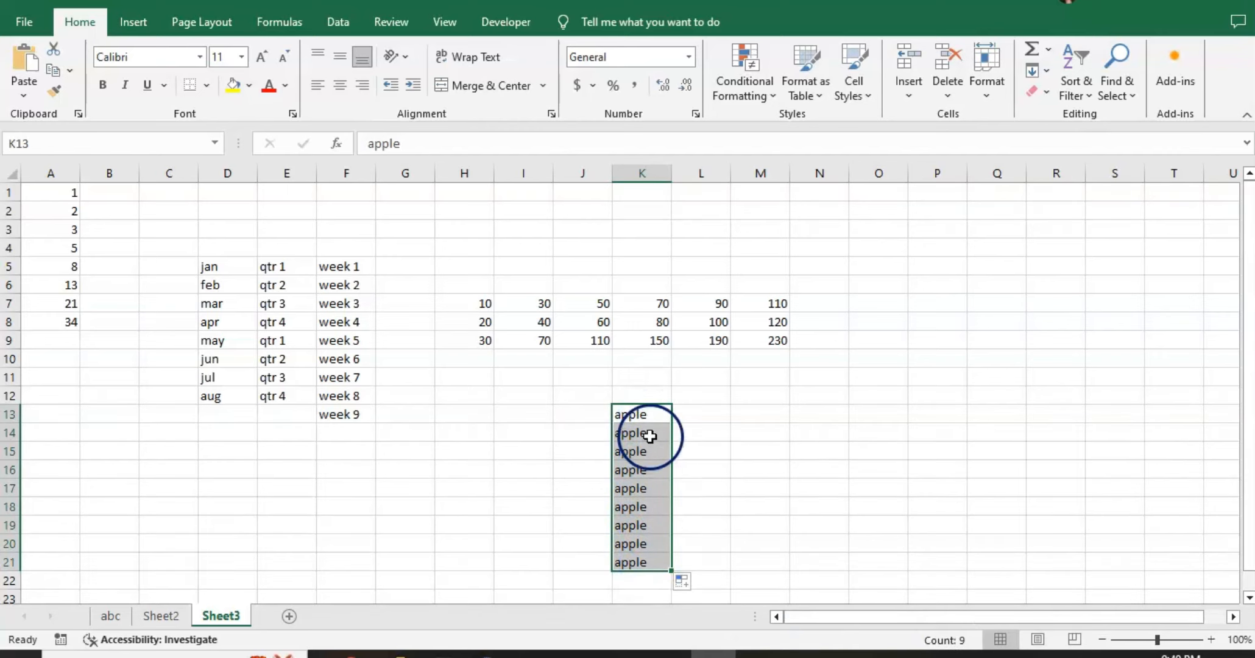
pyautogui.rightClick(949, 649)
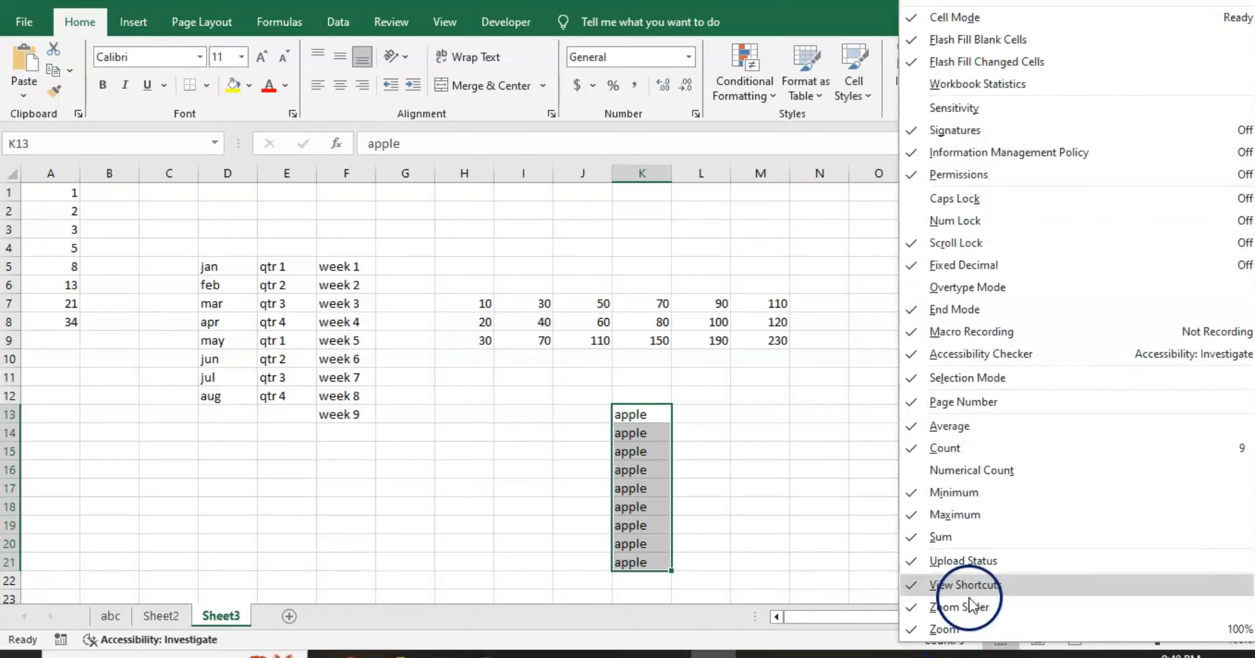
pyautogui.click(825, 480)
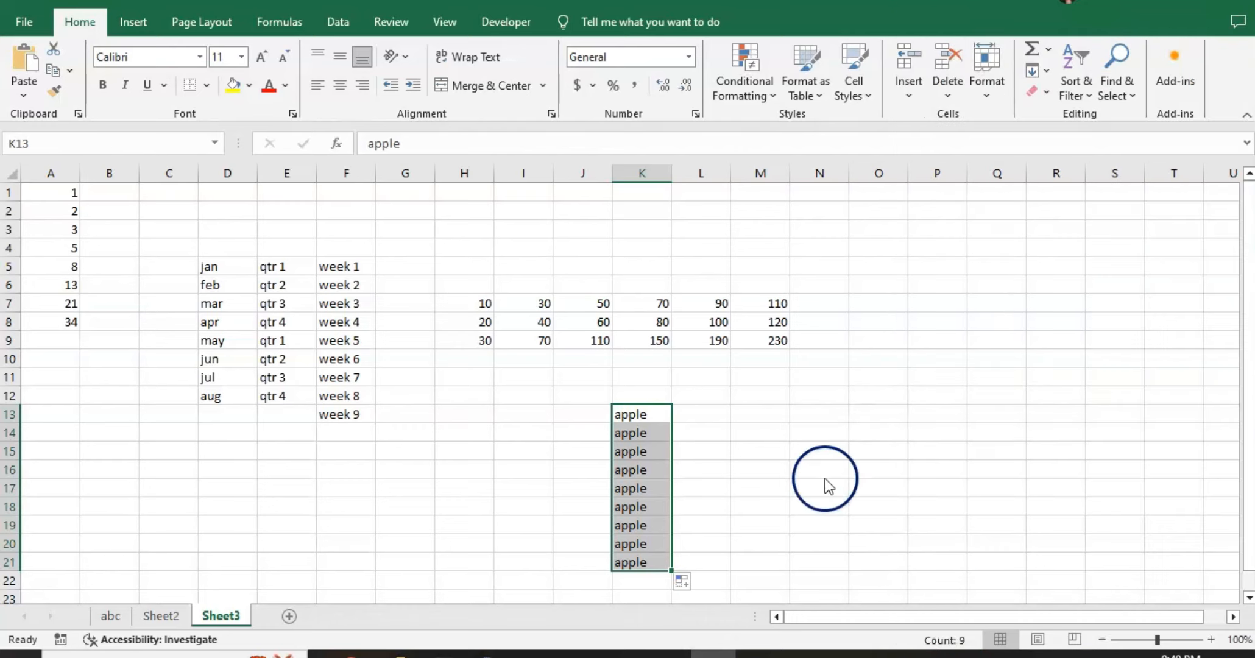
# Select L7:L9 to examine the average, count, minimum, maximum and sum in the status bar
pyautogui.click(717, 303)
pyautogui.moveTo(716, 303); pyautogui.dragTo(718, 344)
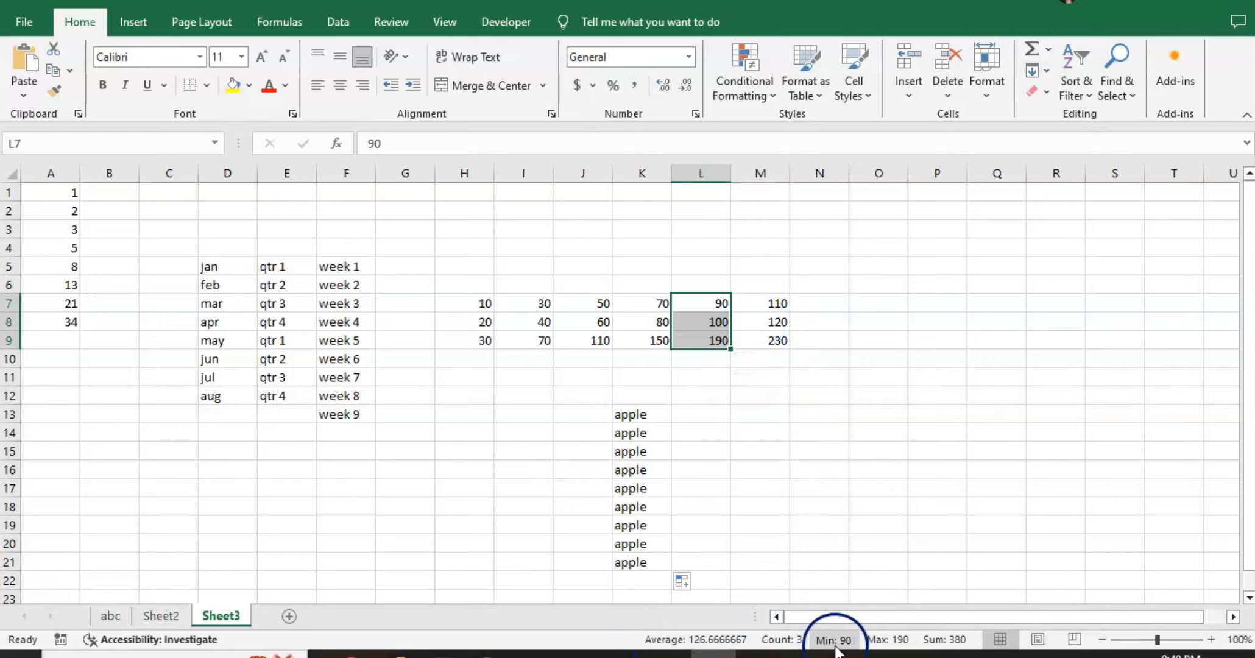
pyautogui.click(847, 455)
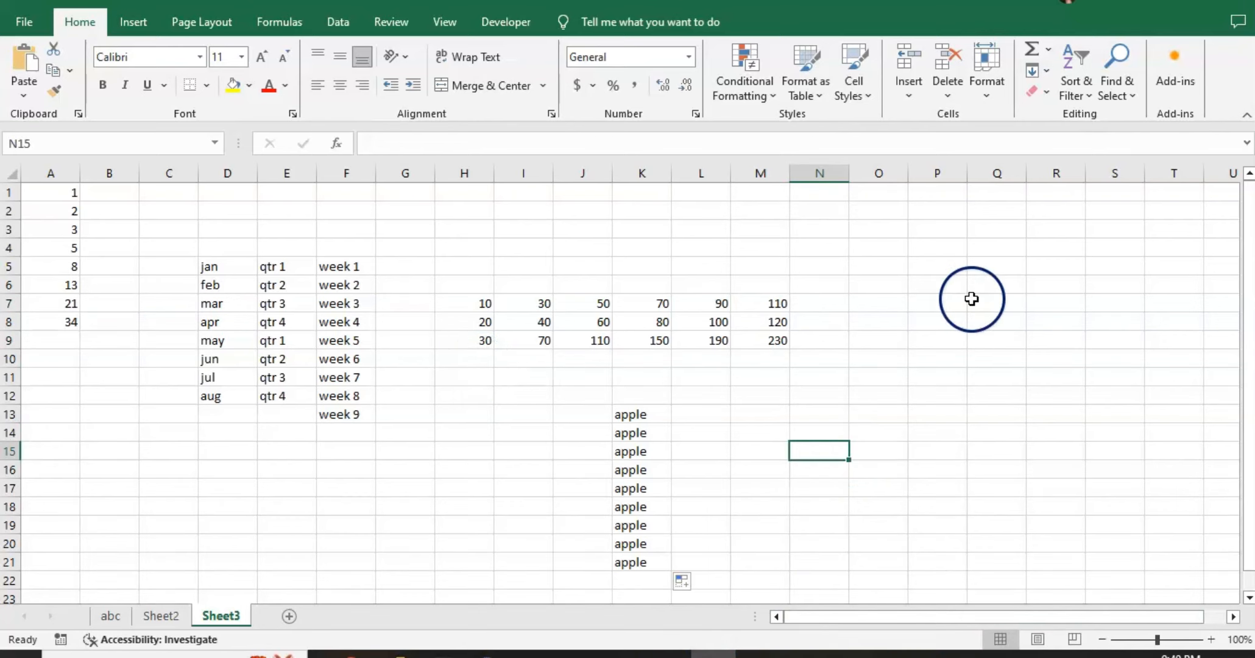
# Start closing the workbook to view the save prompt, and cancel without saving or closing
pyautogui.click(1237, 3)
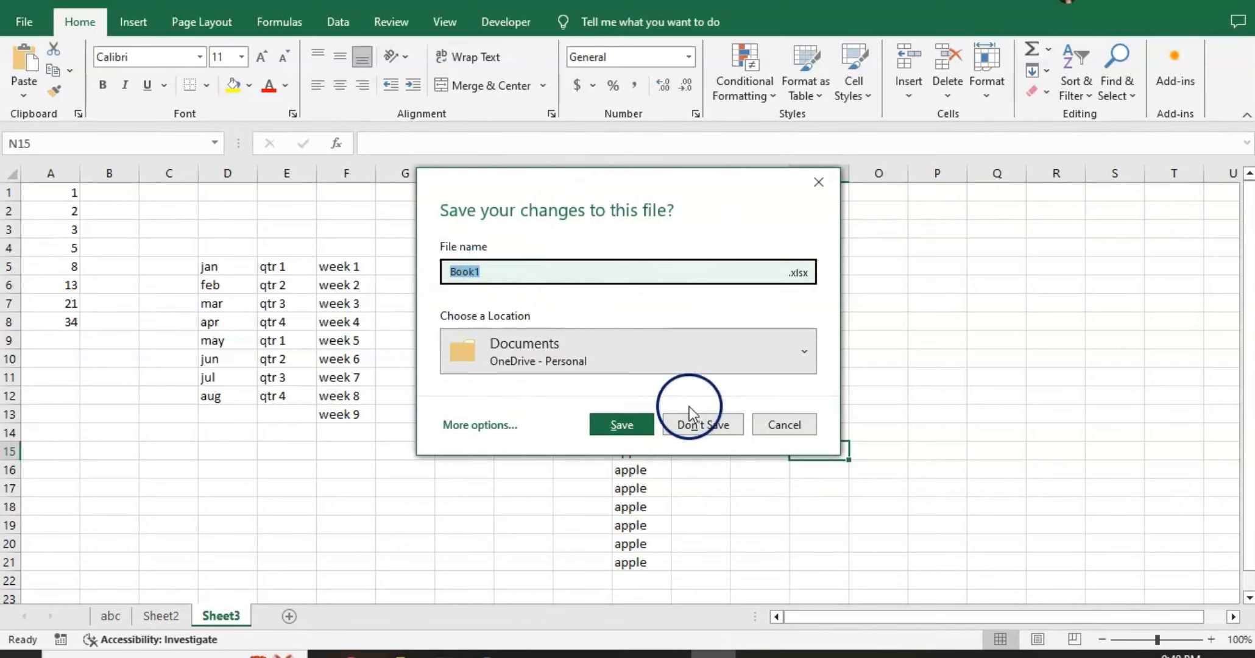
pyautogui.click(773, 422)
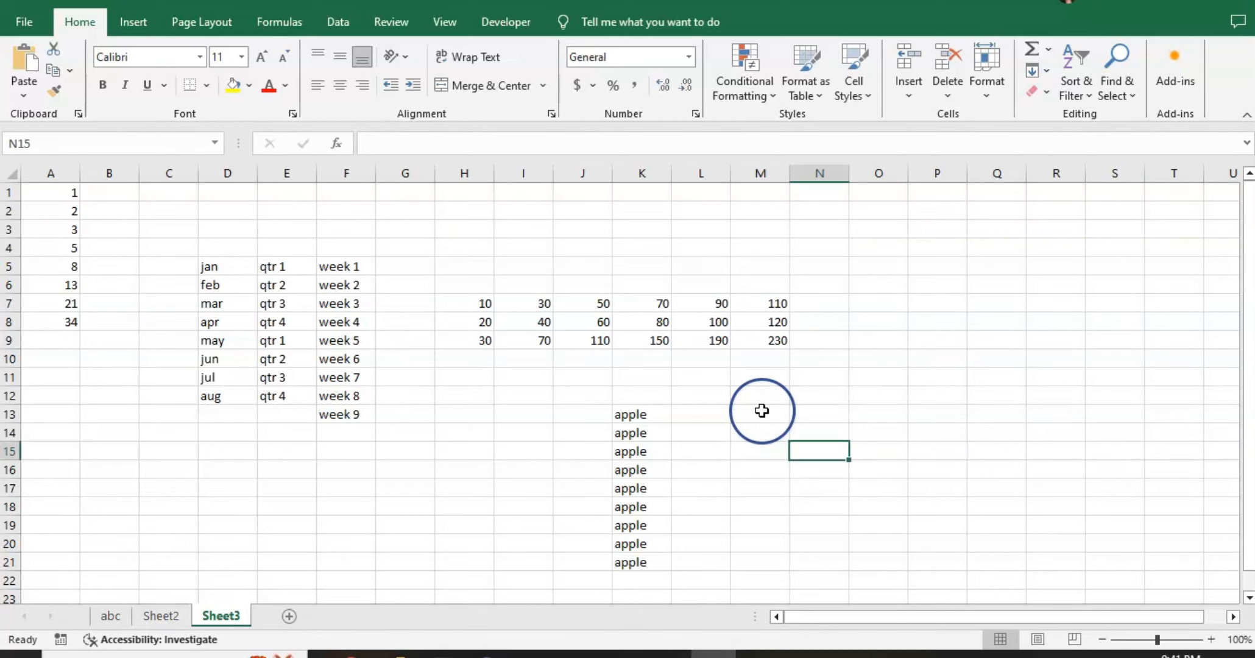
pyautogui.moveTo(810, 449); pyautogui.dragTo(811, 513)
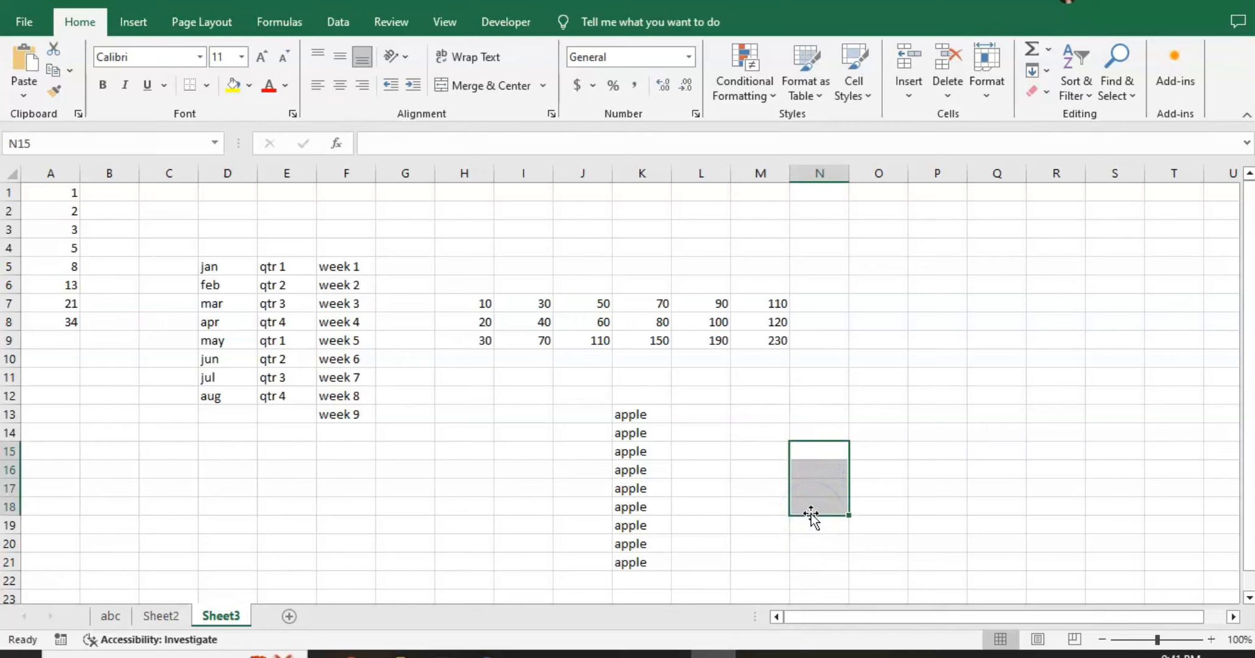
pyautogui.click(816, 447)
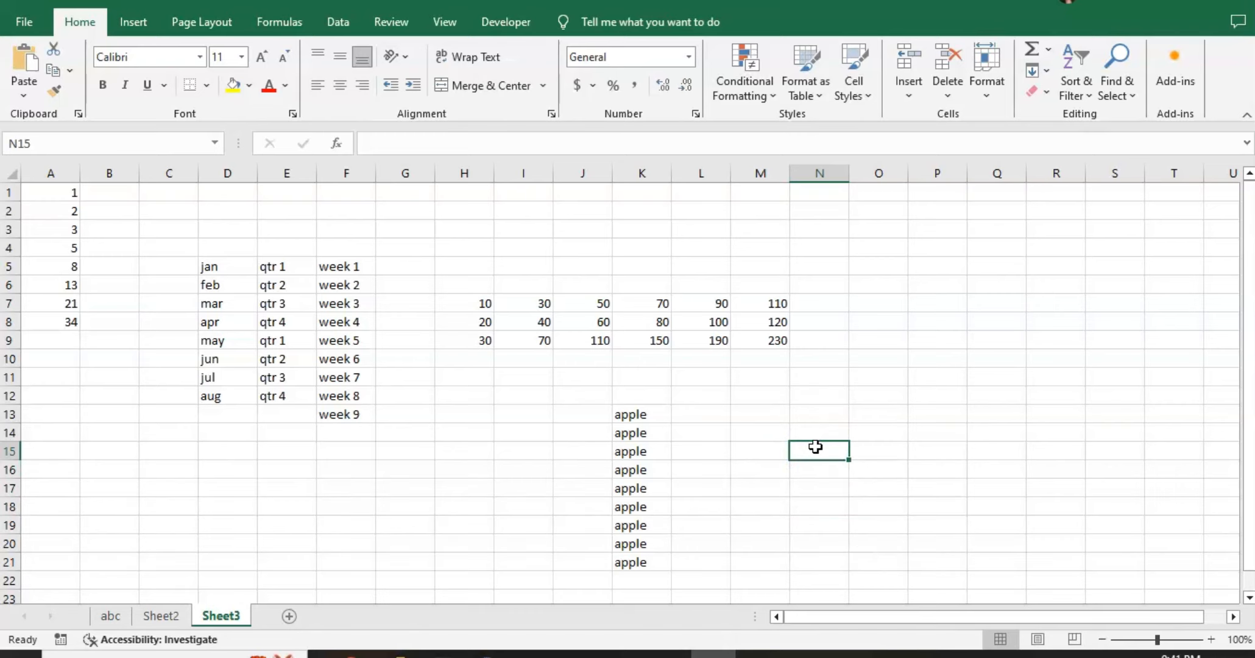
# Total the row 7 numbers in cell N7 with the formula =SUM(H7:M7) and reselect the cell to review the formula
pyautogui.click(465, 341)
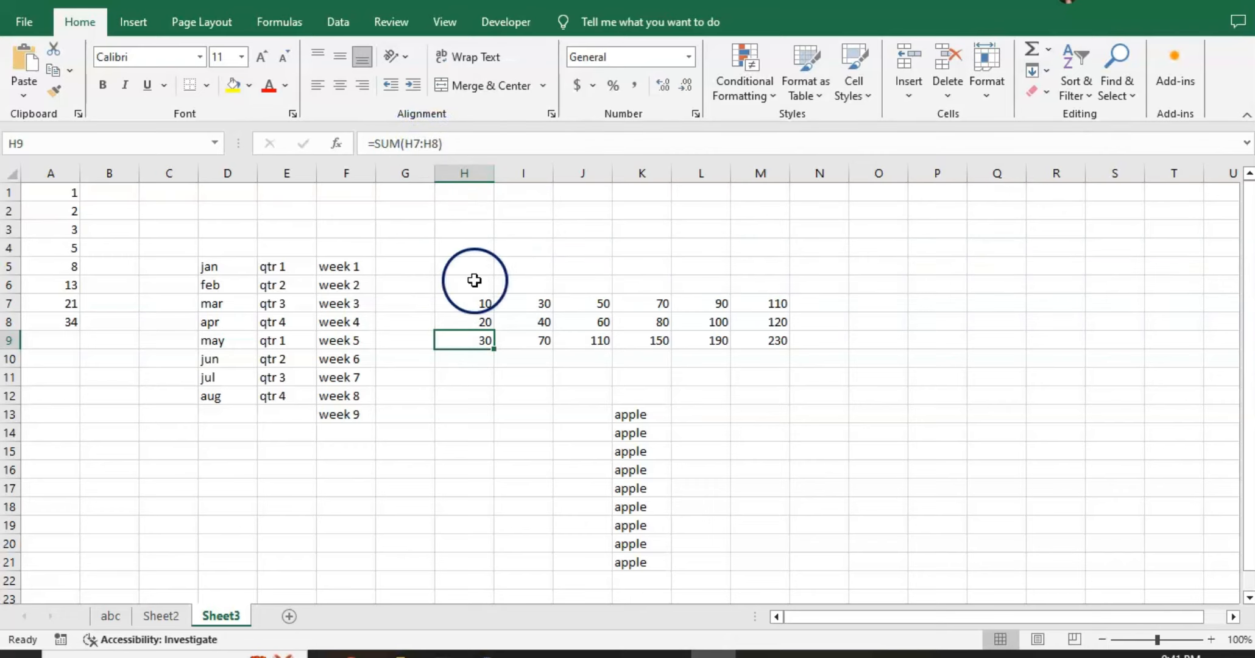
pyautogui.click(832, 301)
pyautogui.write('=')
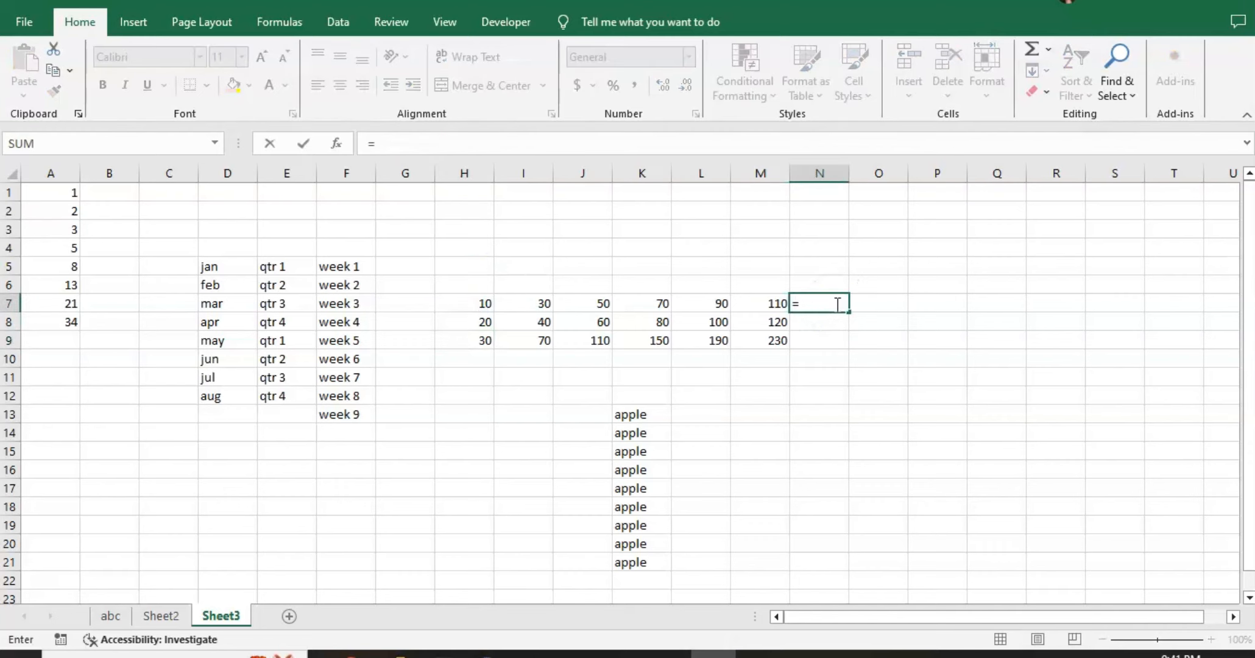
pyautogui.write('sum')
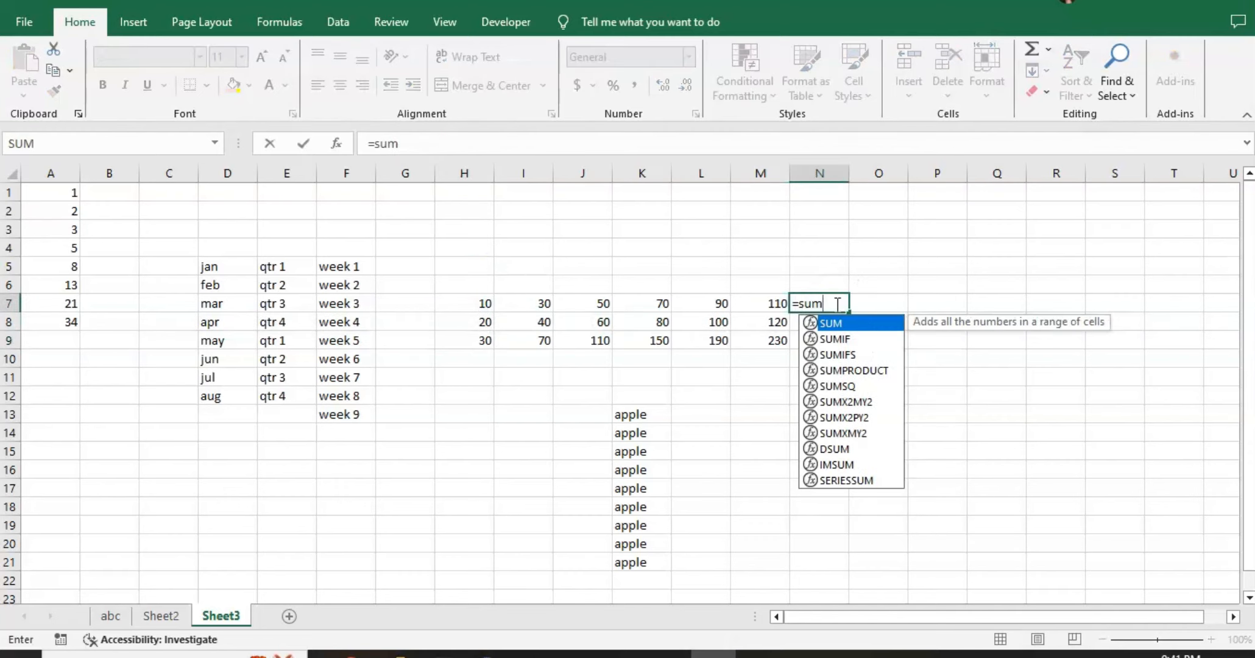
pyautogui.write('(')
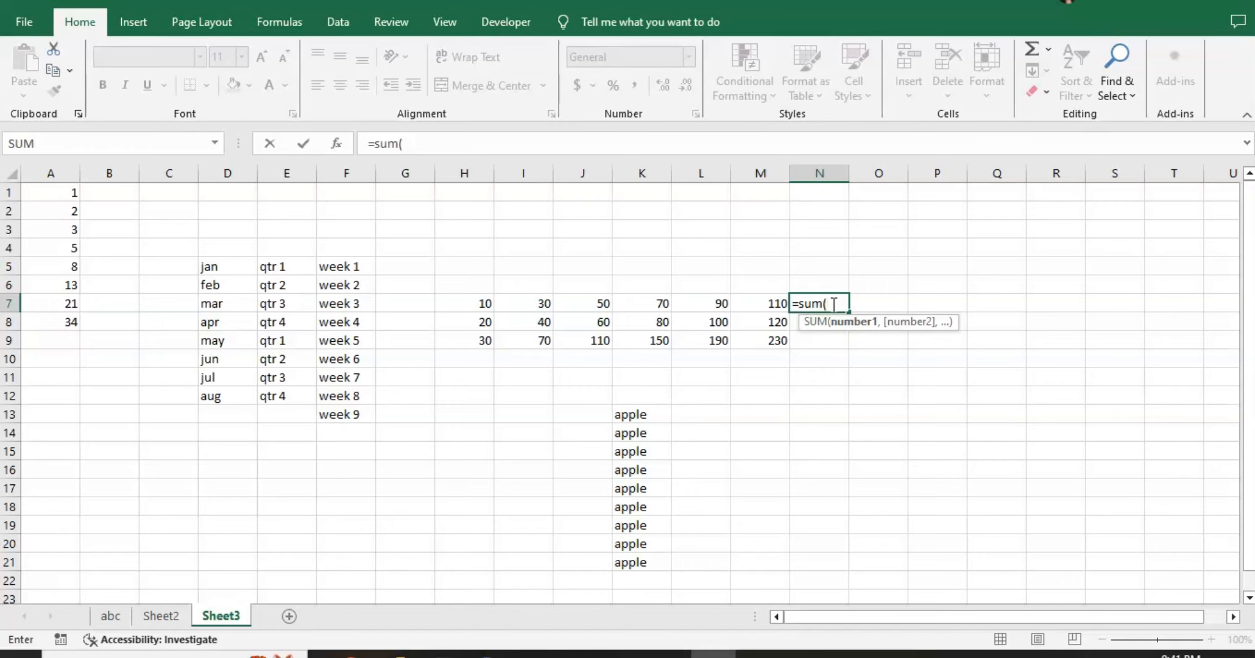
pyautogui.moveTo(477, 304); pyautogui.dragTo(763, 303)
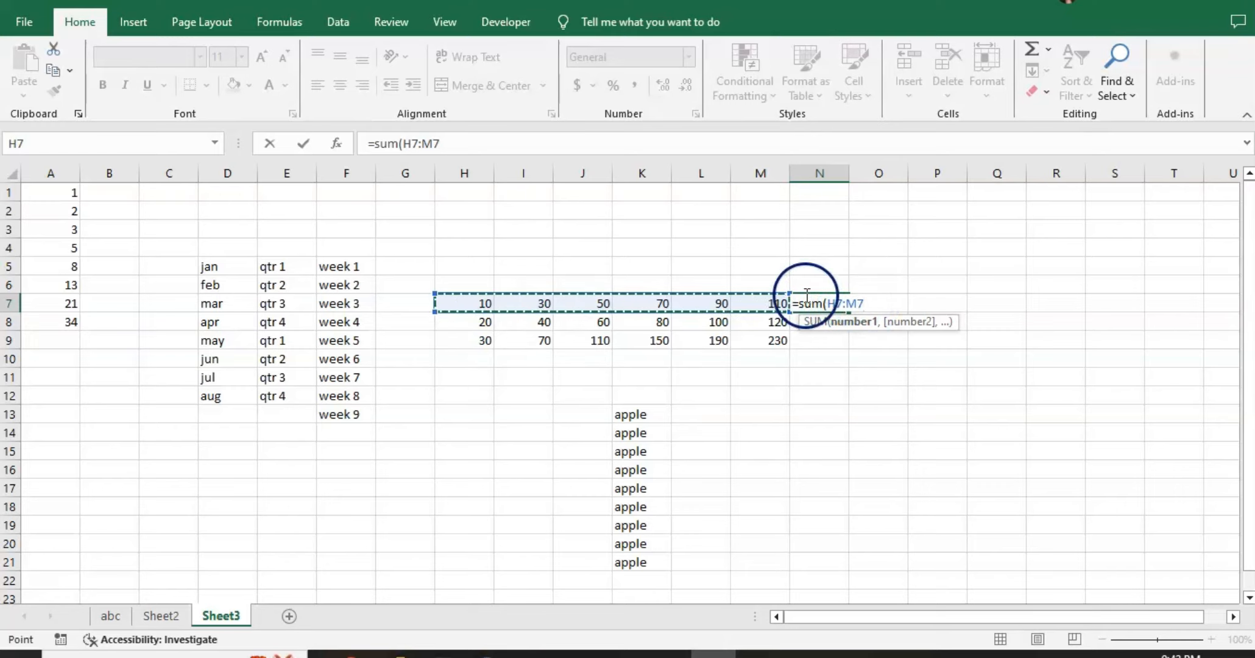
pyautogui.press('Return')
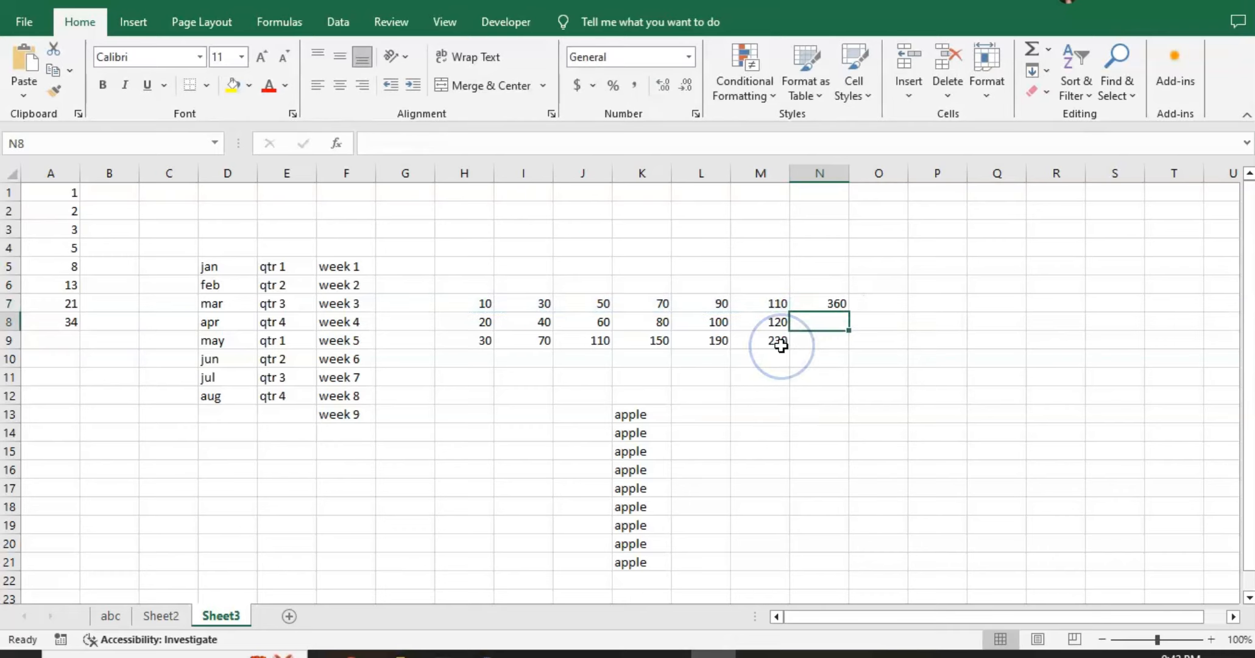
pyautogui.press('Up')
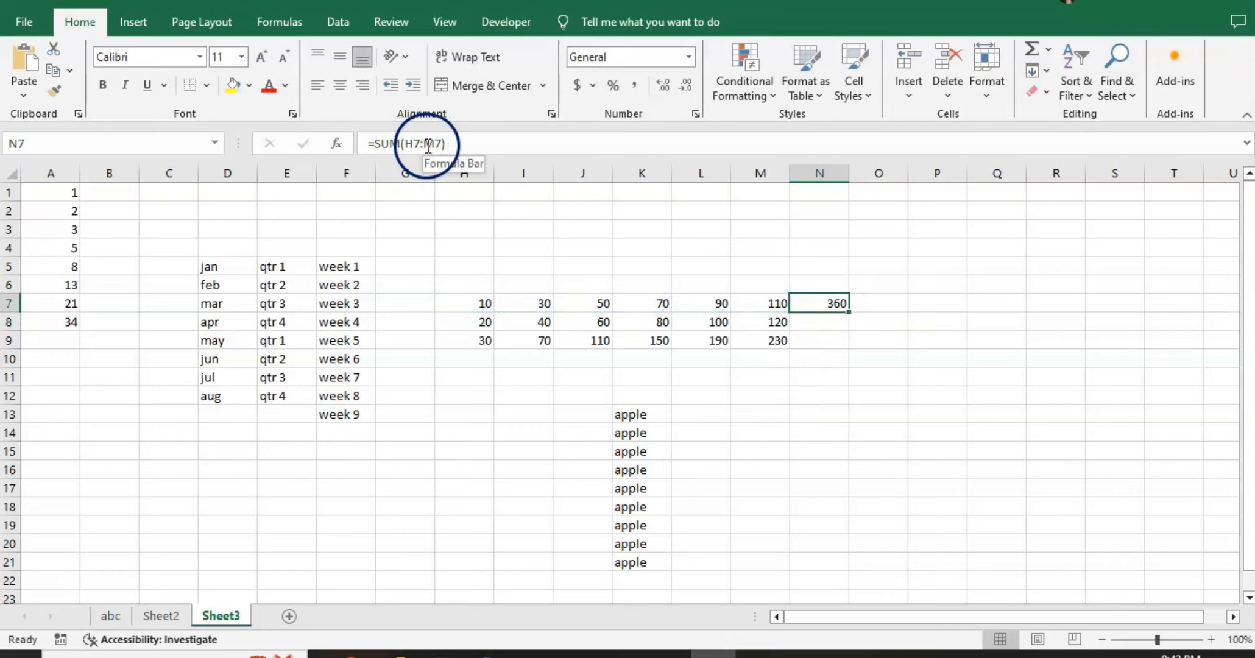